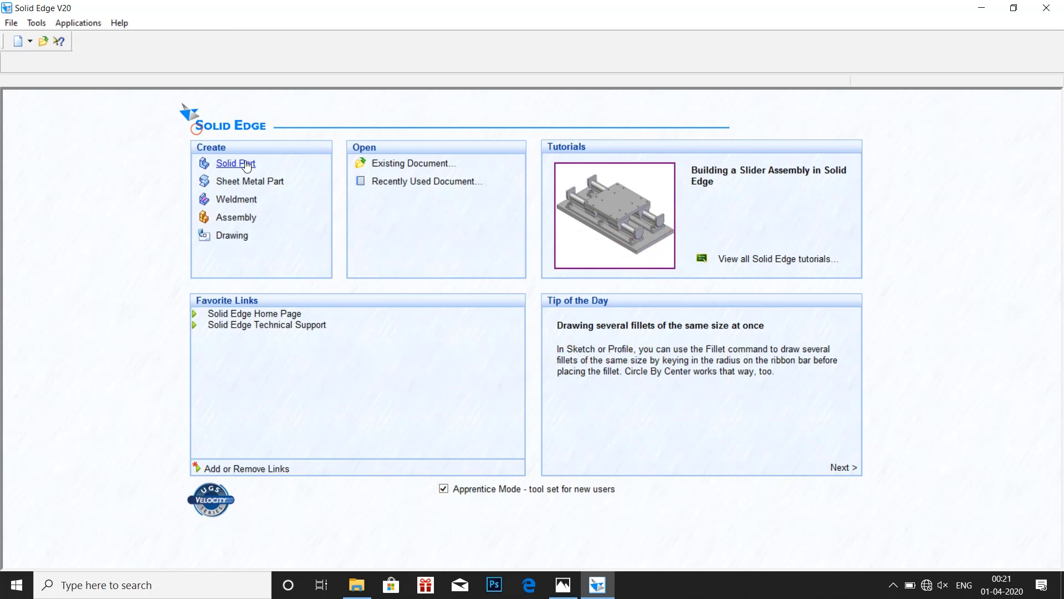
- Create a new Solid Part document, Part1, from the start screen
left_click(246, 166)
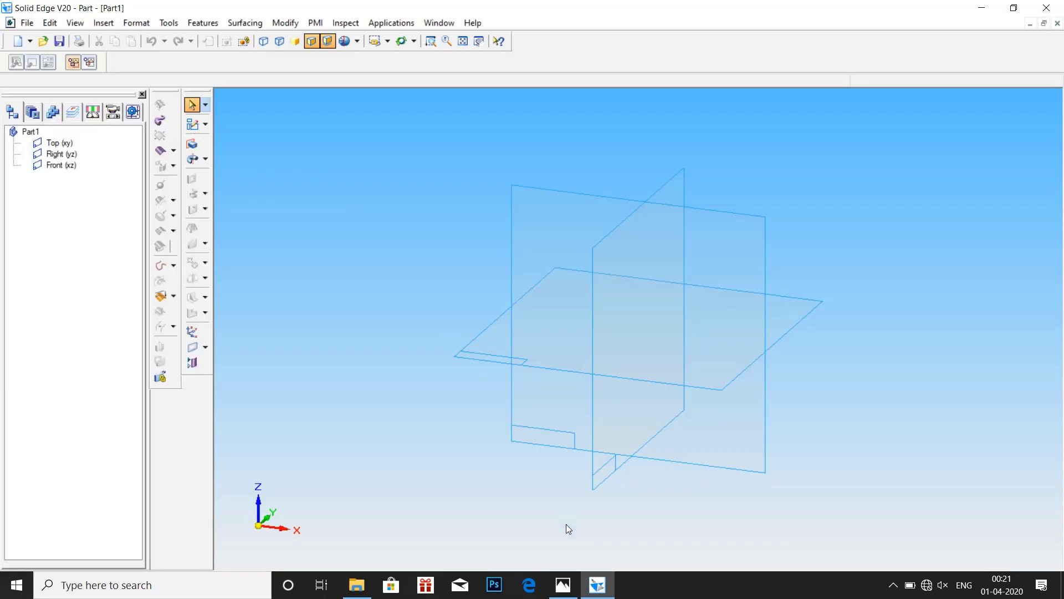
- Bring up the screw jack detail drawing in Photos for reference
left_click(563, 587)
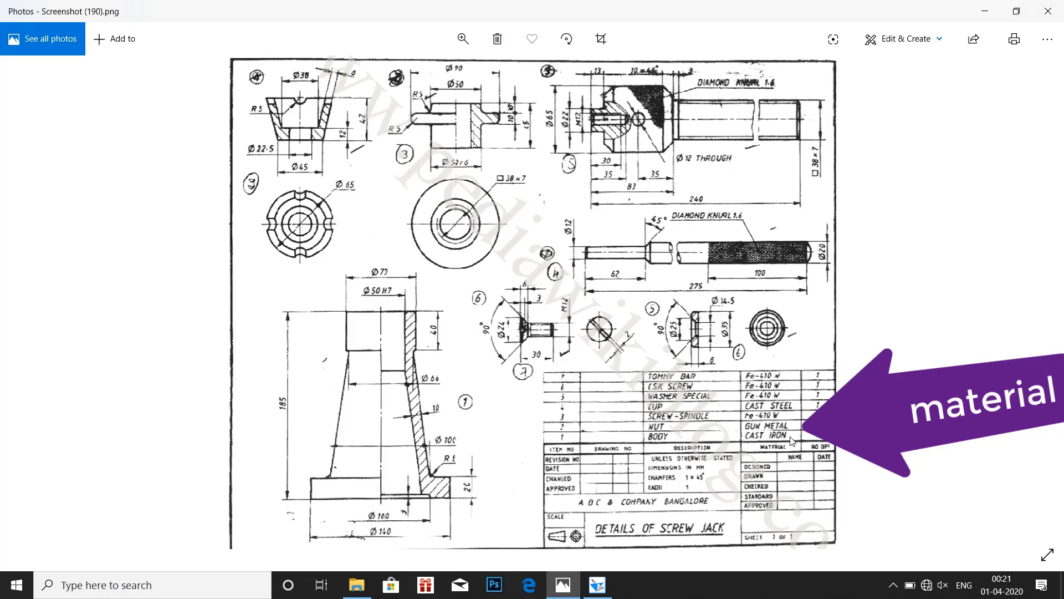
- Start a new sketch on the Front (xz) plane of Part1
left_click(597, 585)
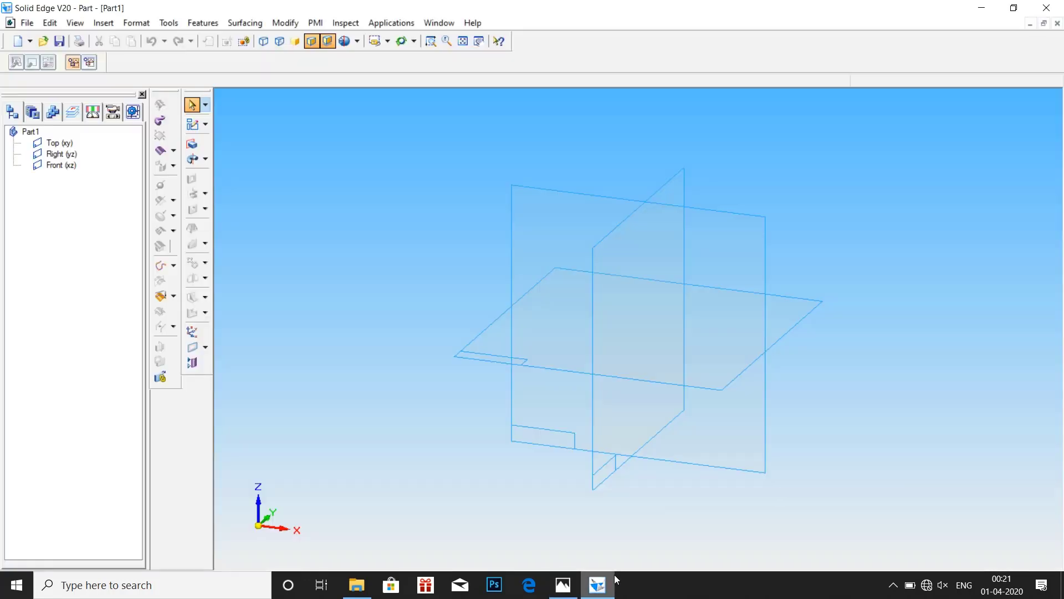
left_click(192, 124)
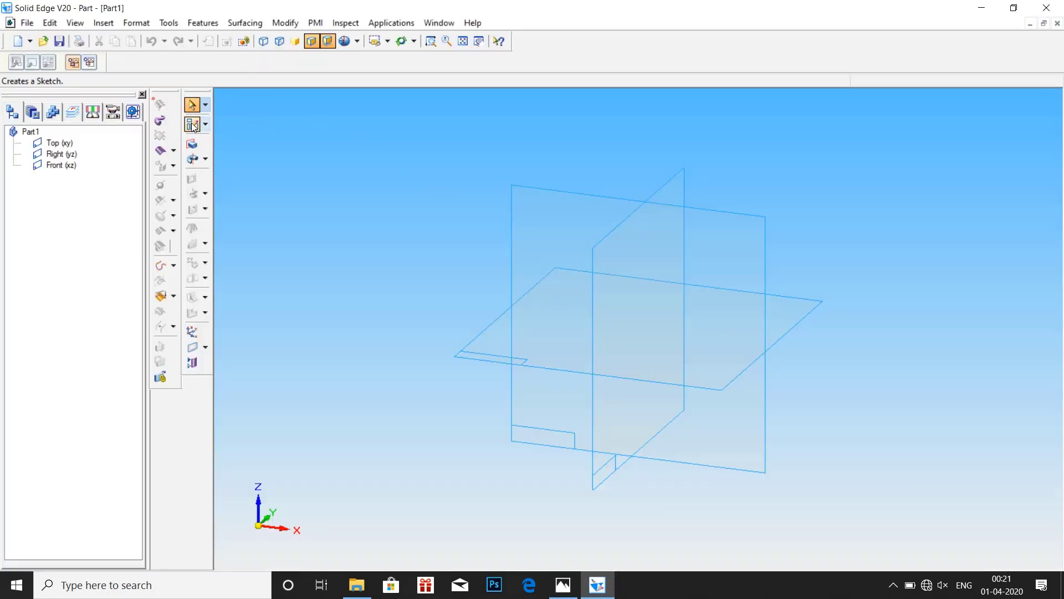
left_click(540, 218)
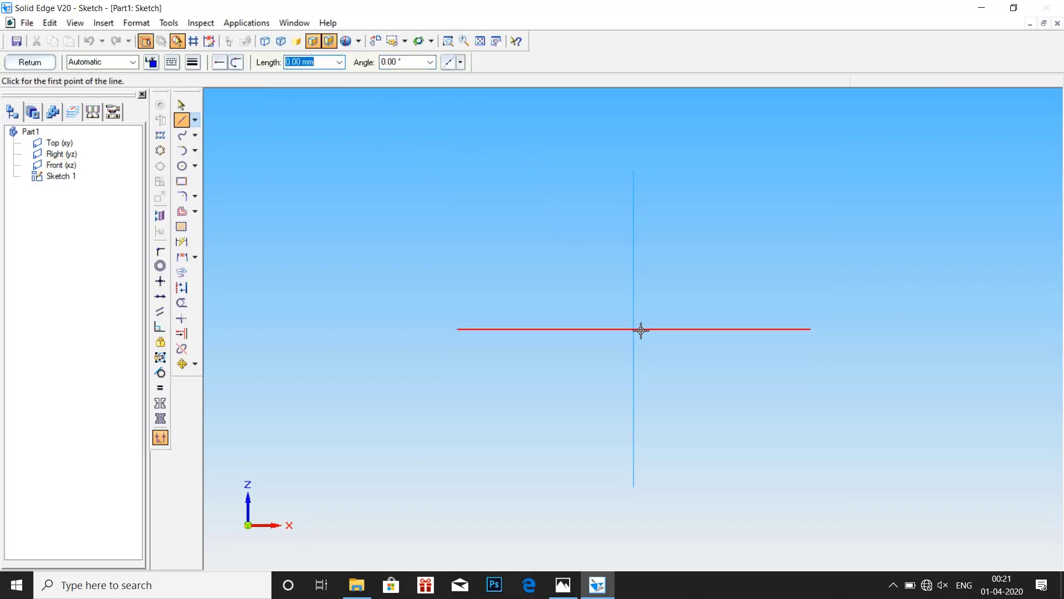
left_click(563, 584)
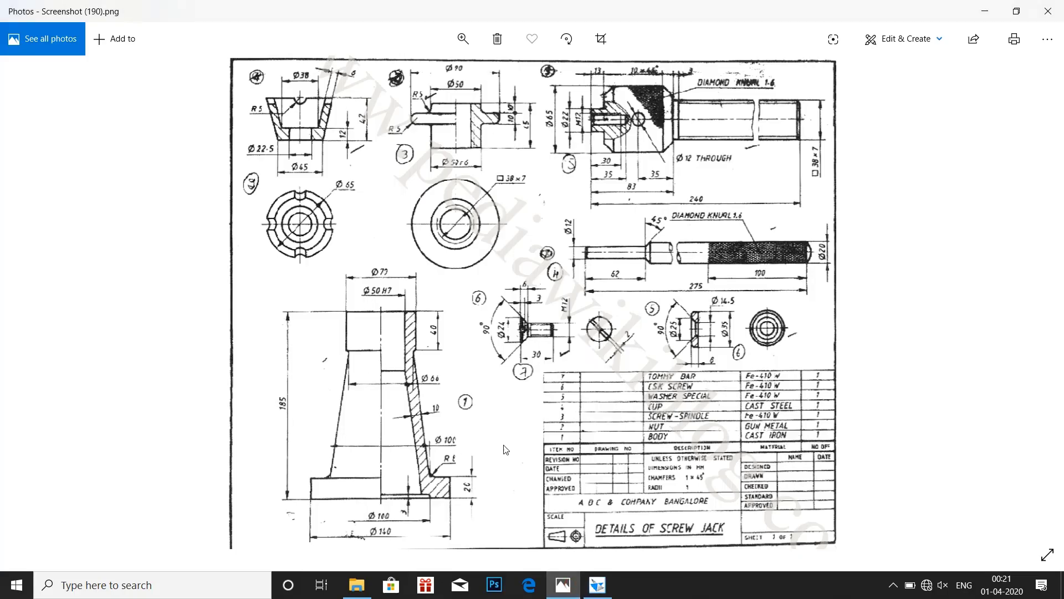
left_click(597, 585)
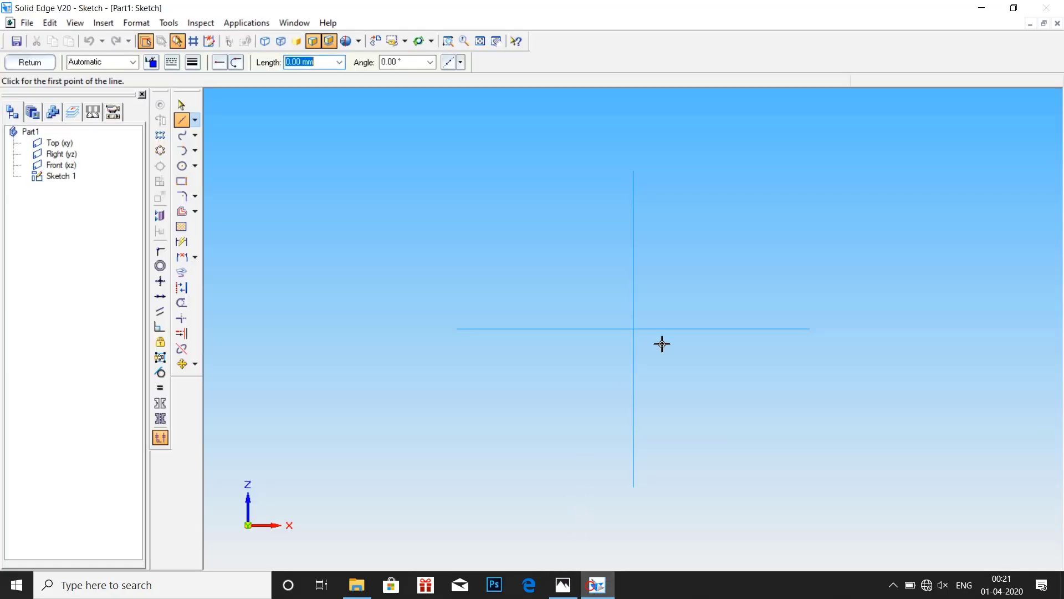
- Draw a vertical line up from the origin; a fill attempt fails and is dismissed
left_click(633, 327)
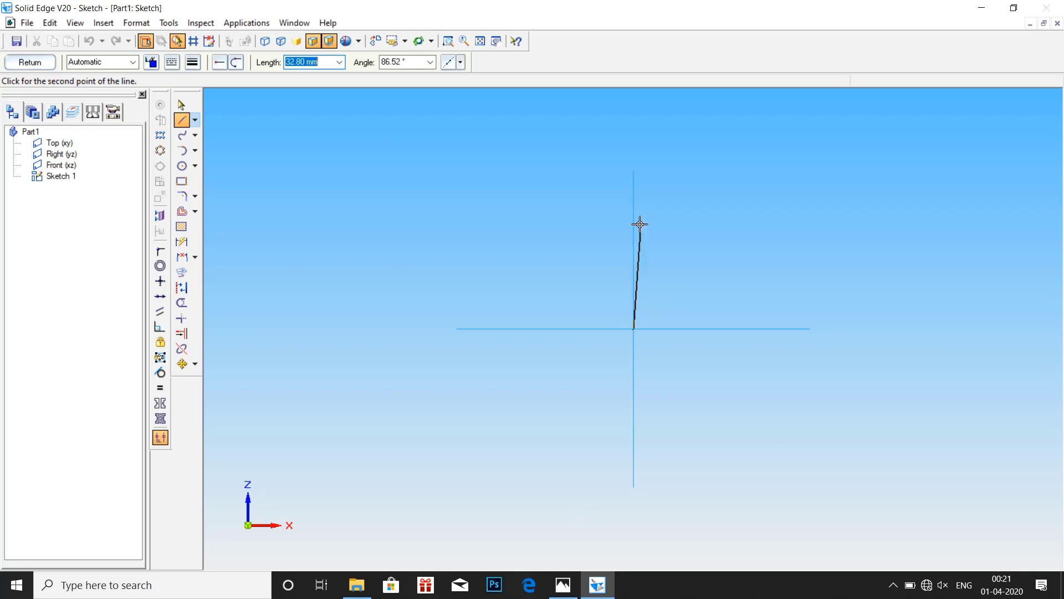
left_click(633, 105)
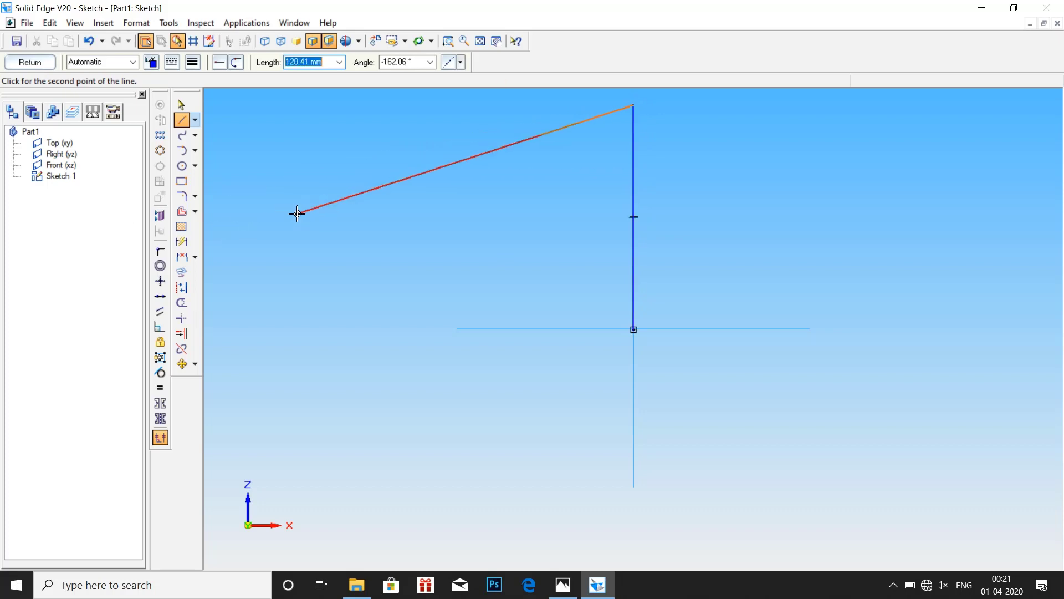
key("Escape")
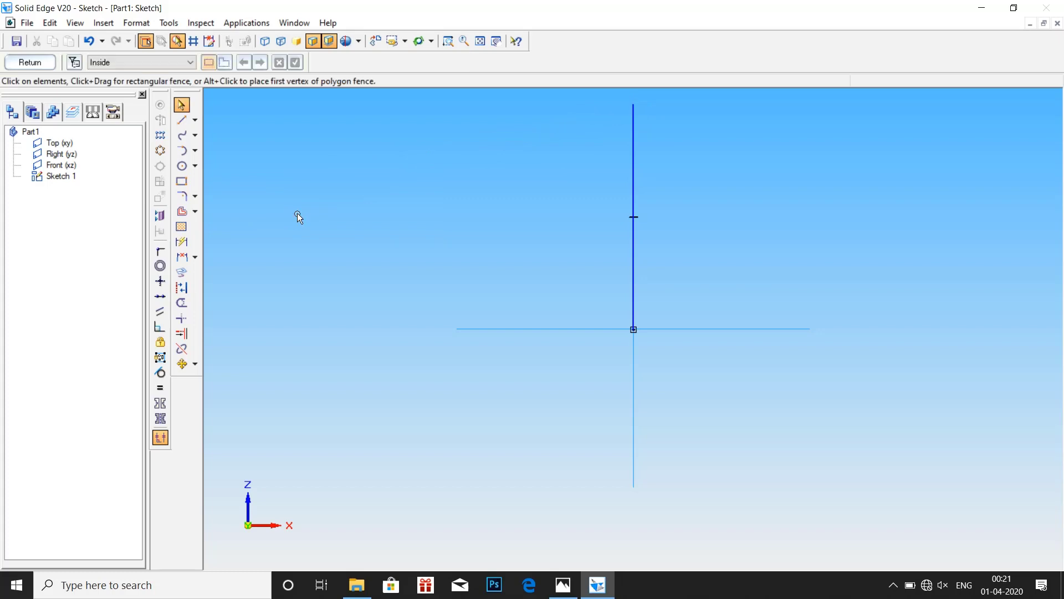
left_click(182, 226)
left_click(506, 131)
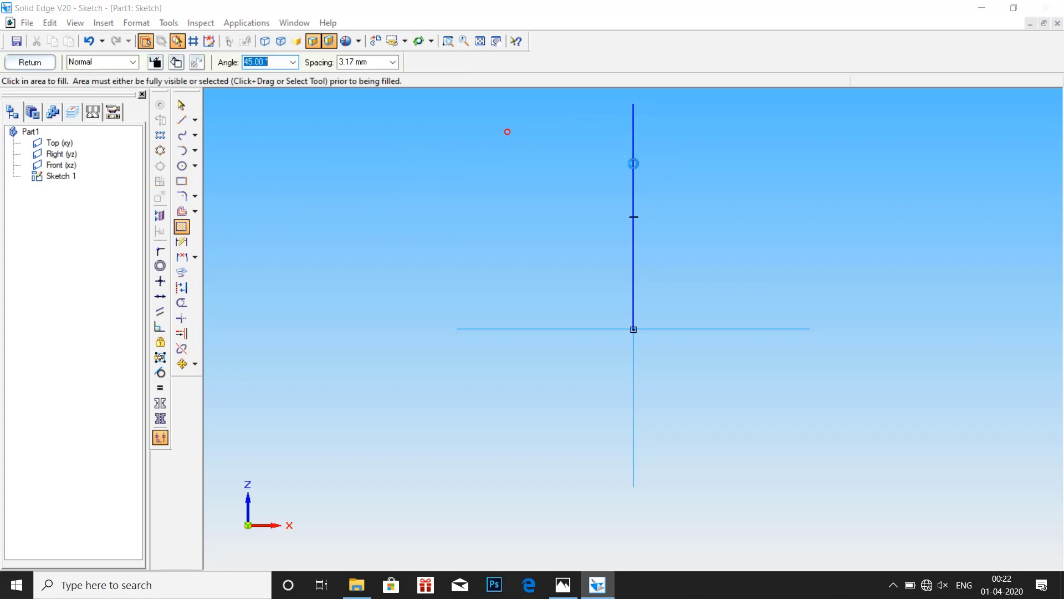
left_click(664, 235)
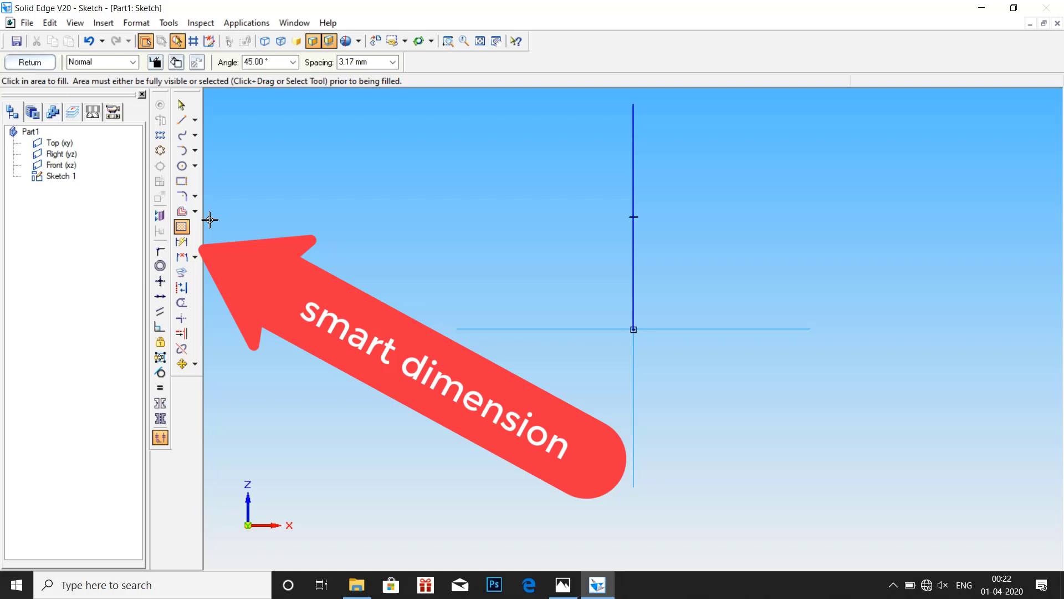
- Dimension the vertical line to 185 mm and fit the sketch in view
left_click(181, 241)
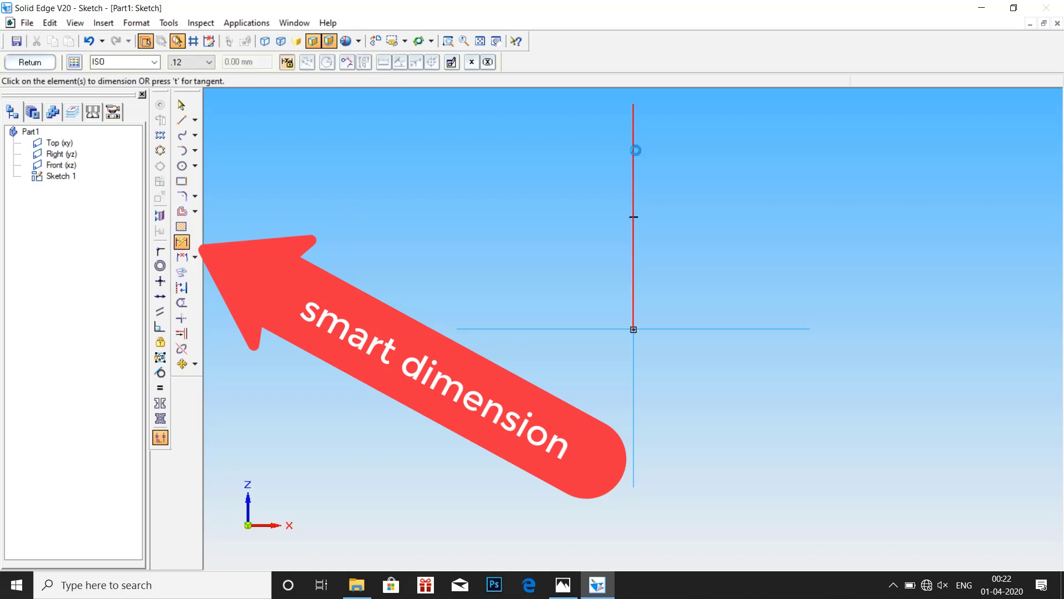
left_click(634, 150)
left_click(548, 145)
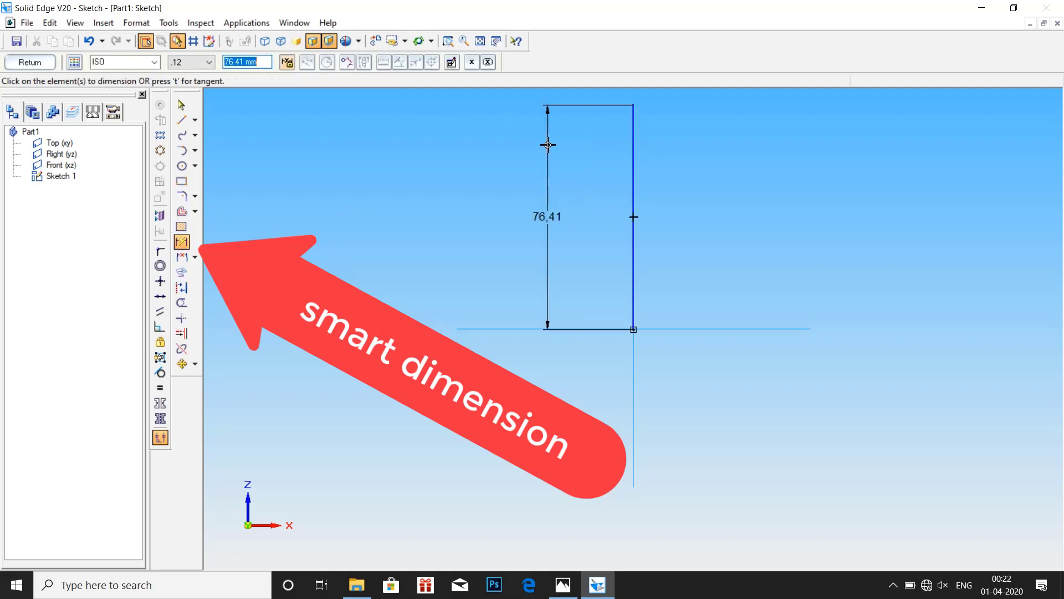
type("185")
key("Return")
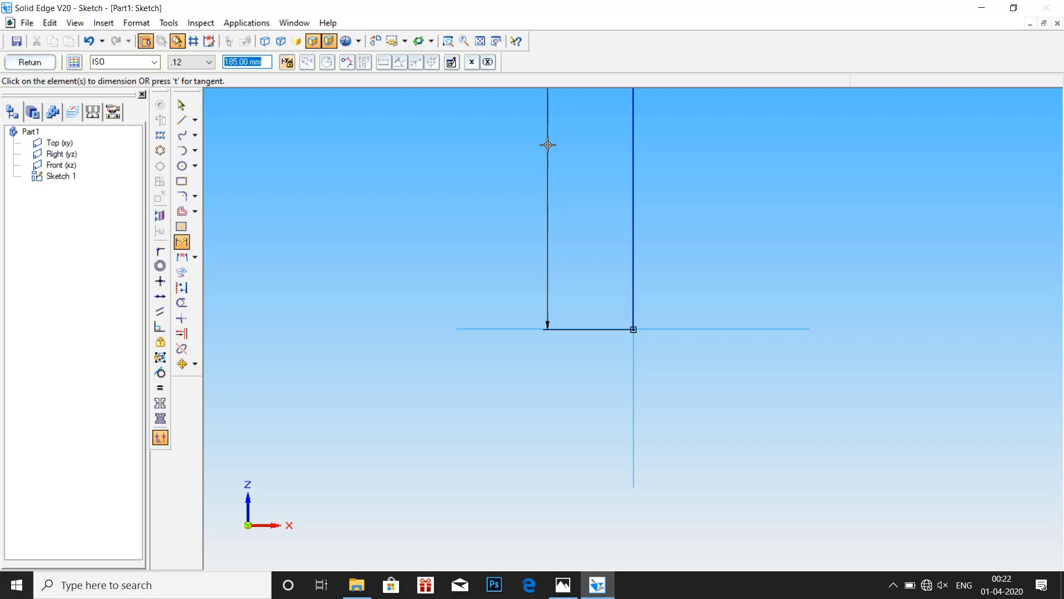
left_click(480, 41)
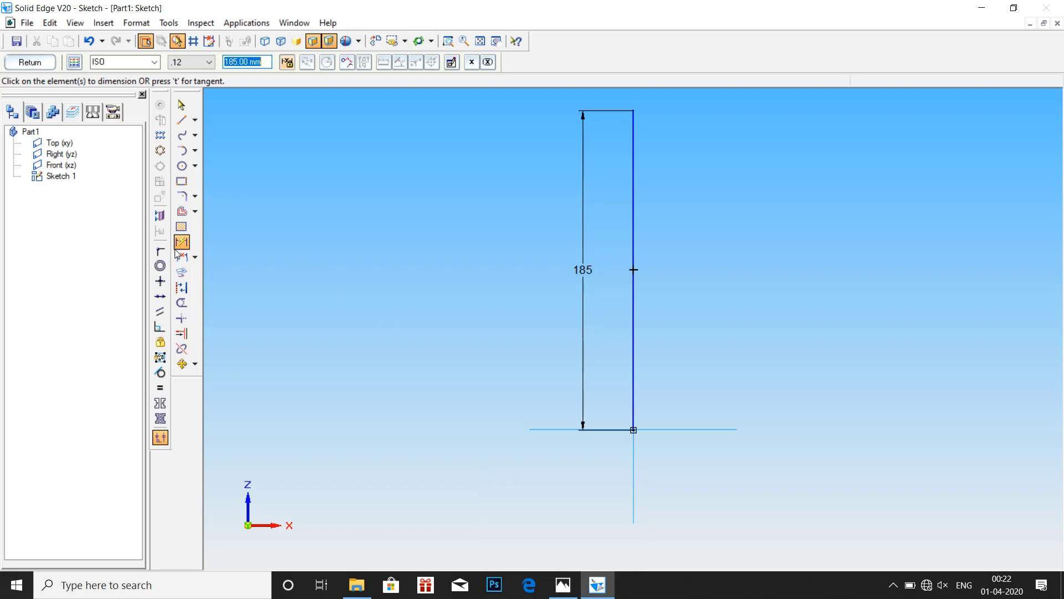
- Draw the base line, short base step and sloping outer wall from the origin
left_click(182, 120)
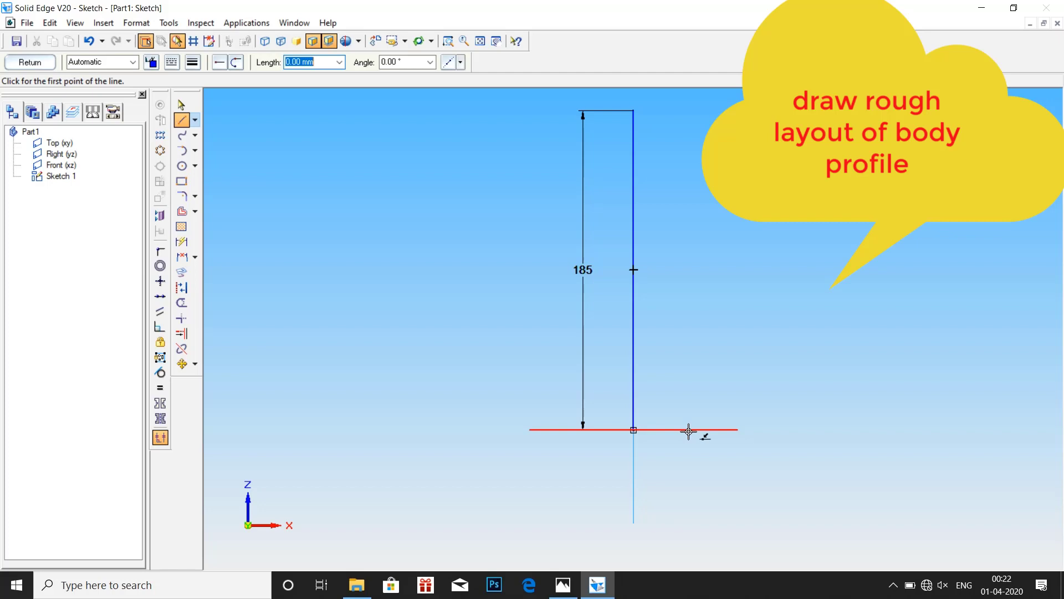
left_click(633, 430)
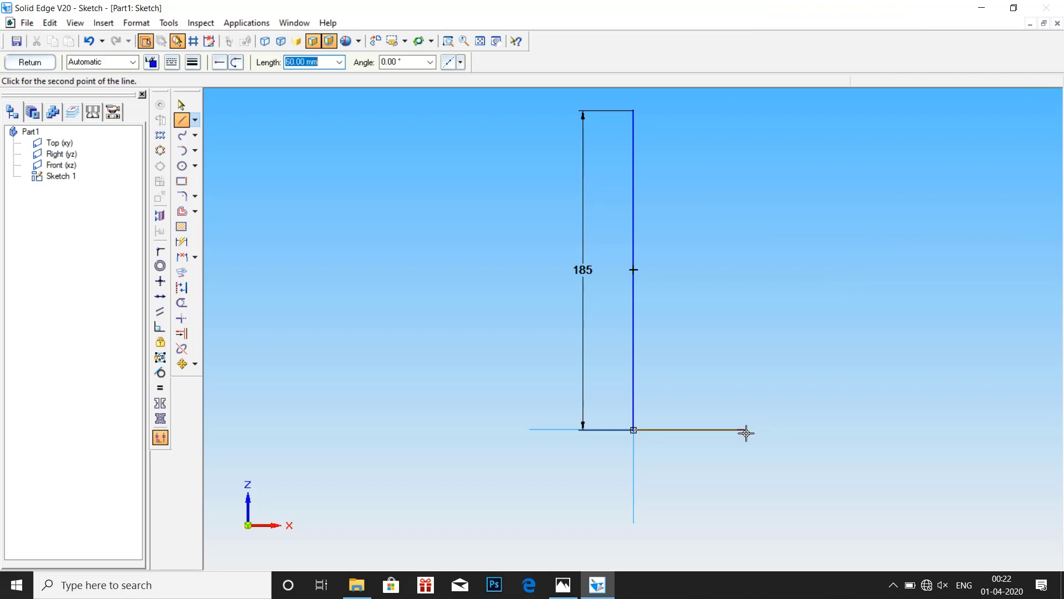
left_click(753, 430)
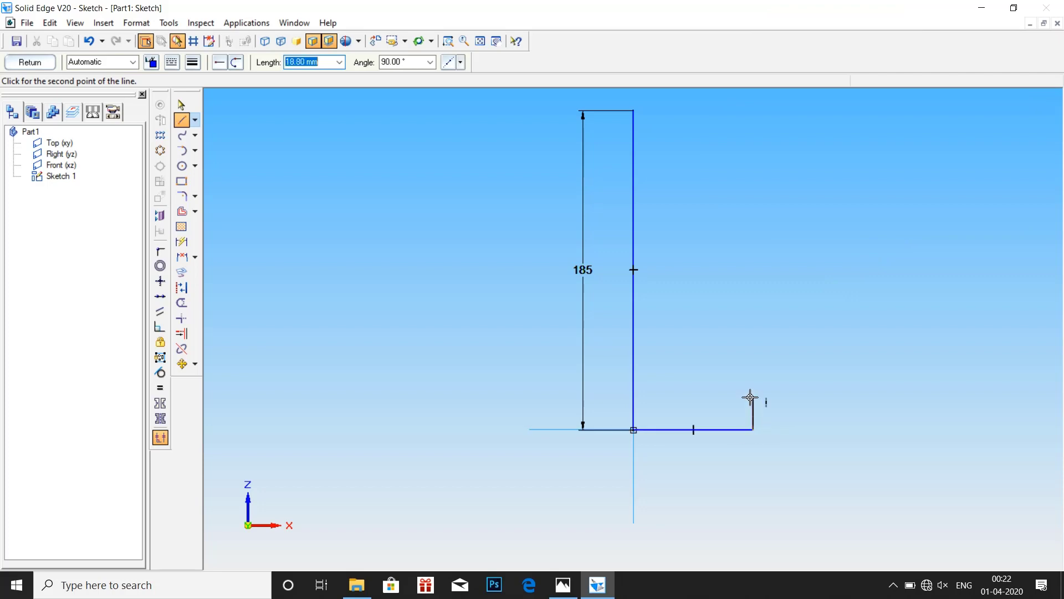
left_click(752, 398)
left_click(736, 399)
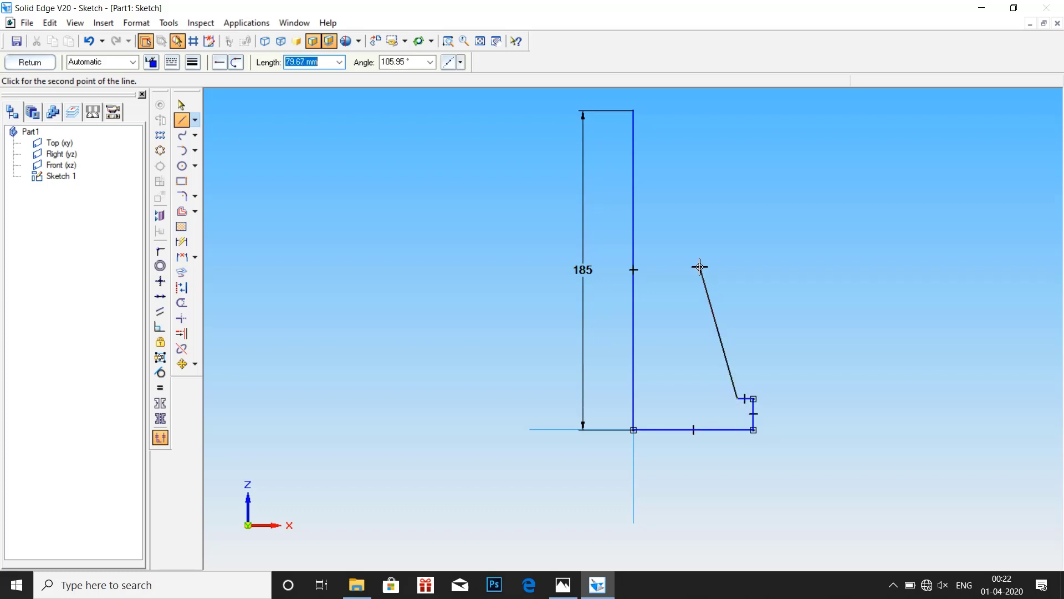
left_click(690, 192)
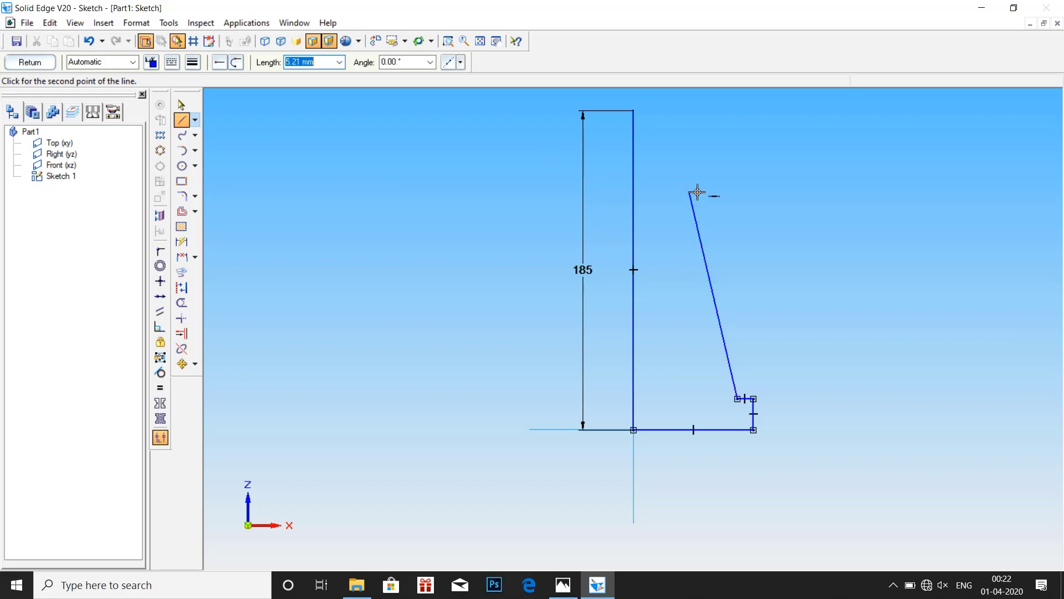
- Continue with the vertical outer wall, top edge and inner walls down to the base
left_click(697, 110)
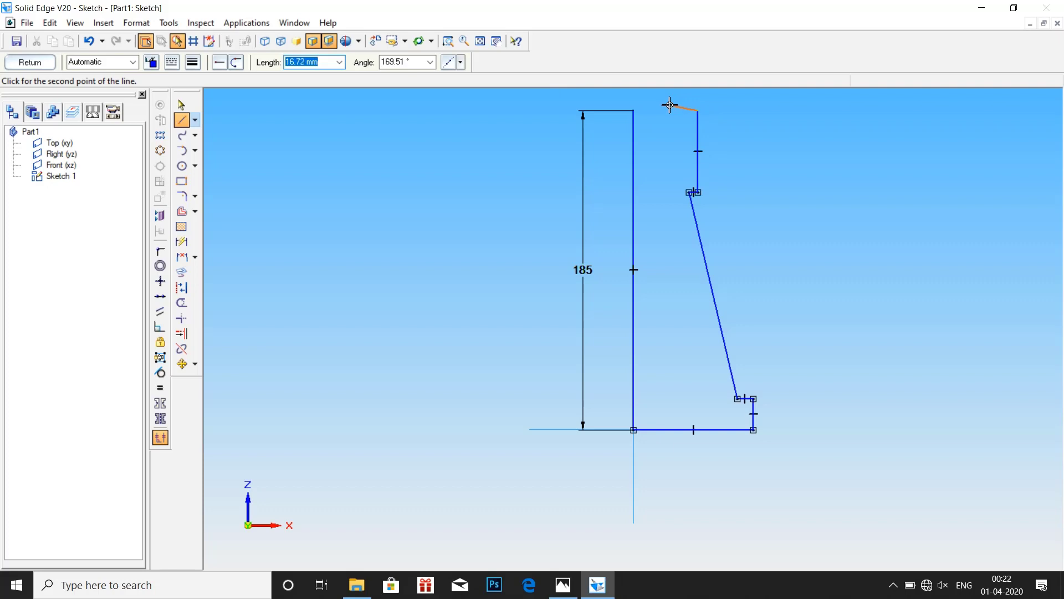
left_click(670, 108)
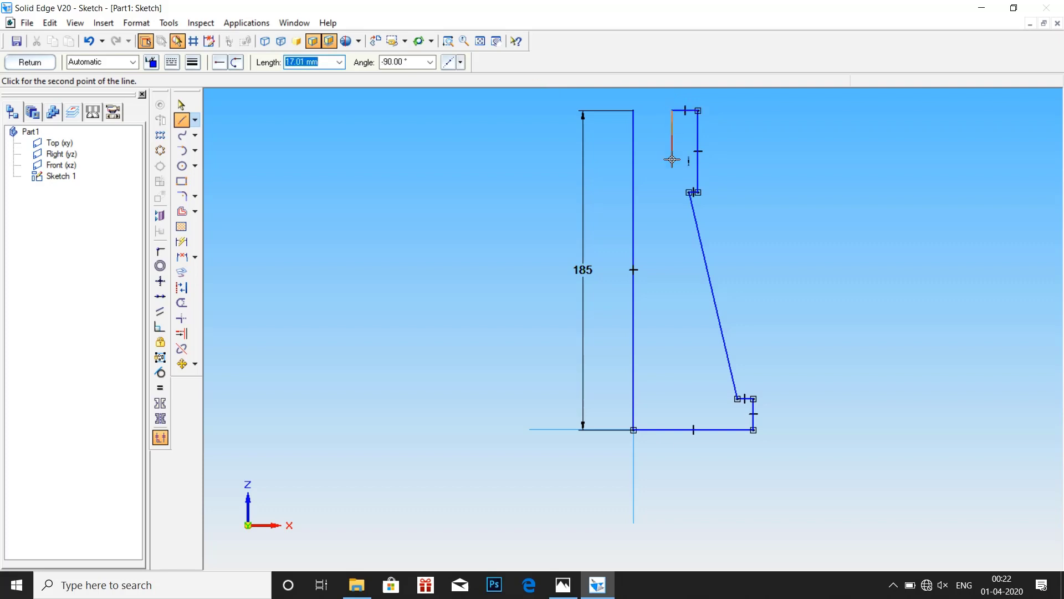
left_click(674, 215)
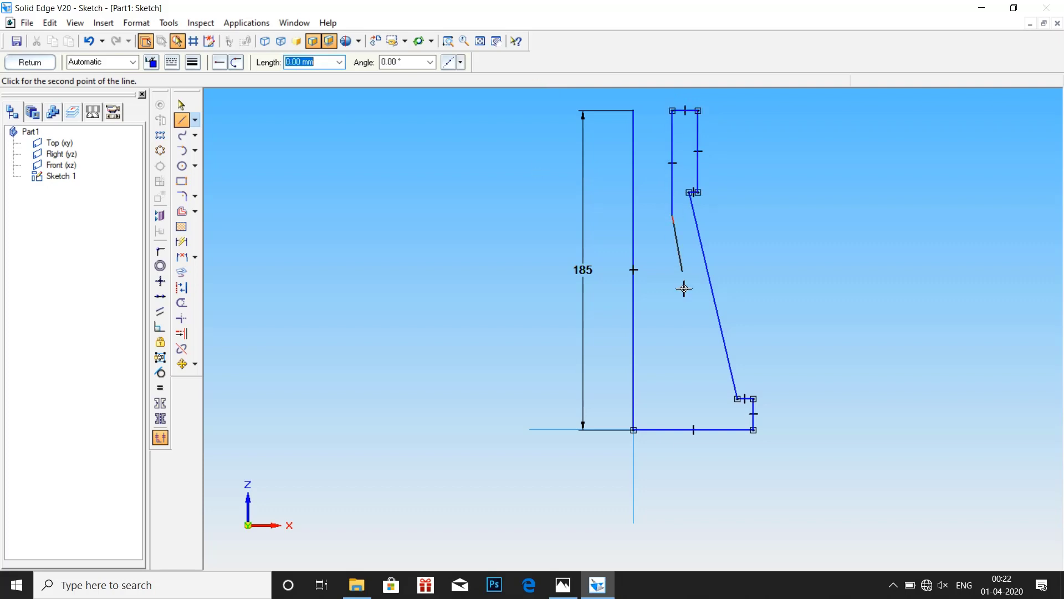
left_click(718, 409)
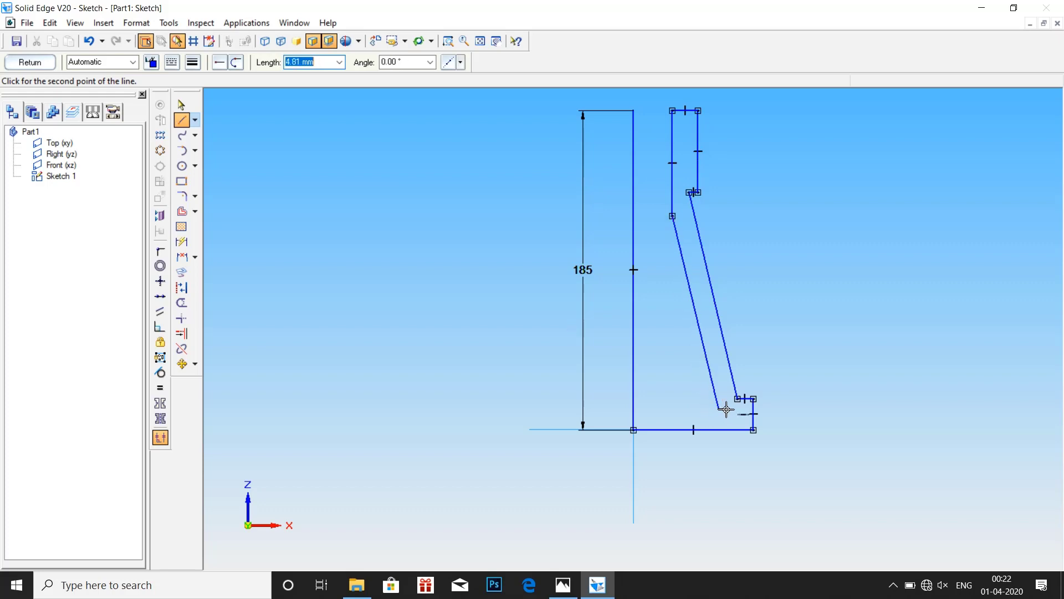
left_click(726, 440)
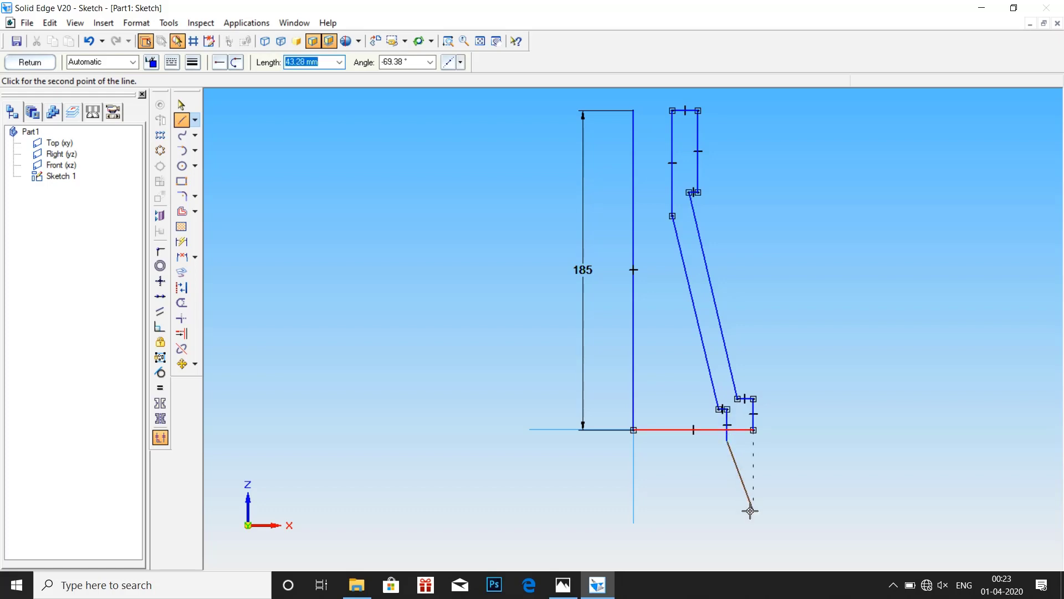
key("Escape")
- Trim the stub below the base line and bring up the screw jack drawing
left_click(181, 303)
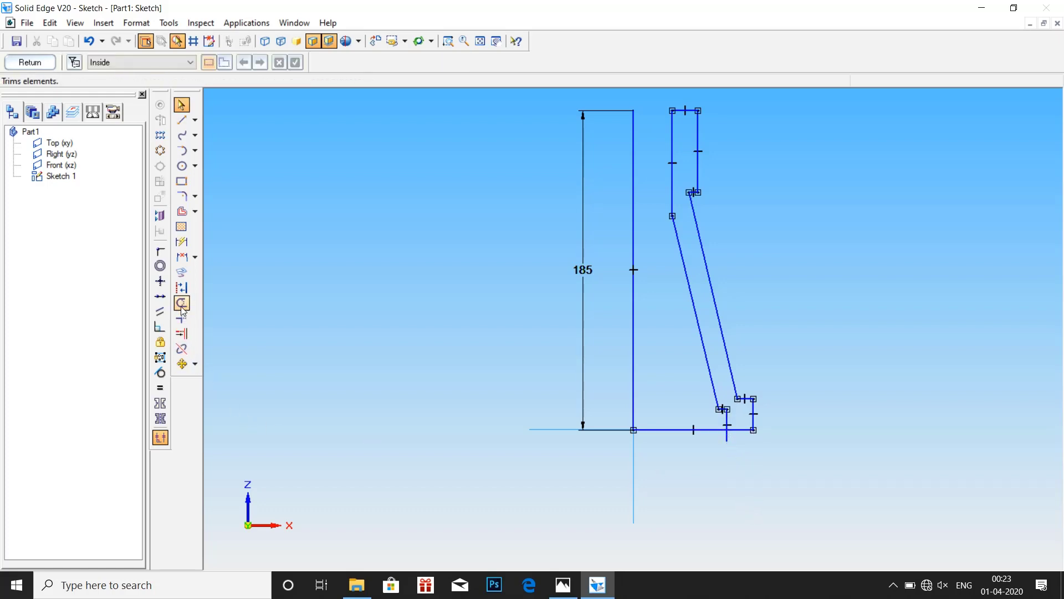
left_click(728, 435)
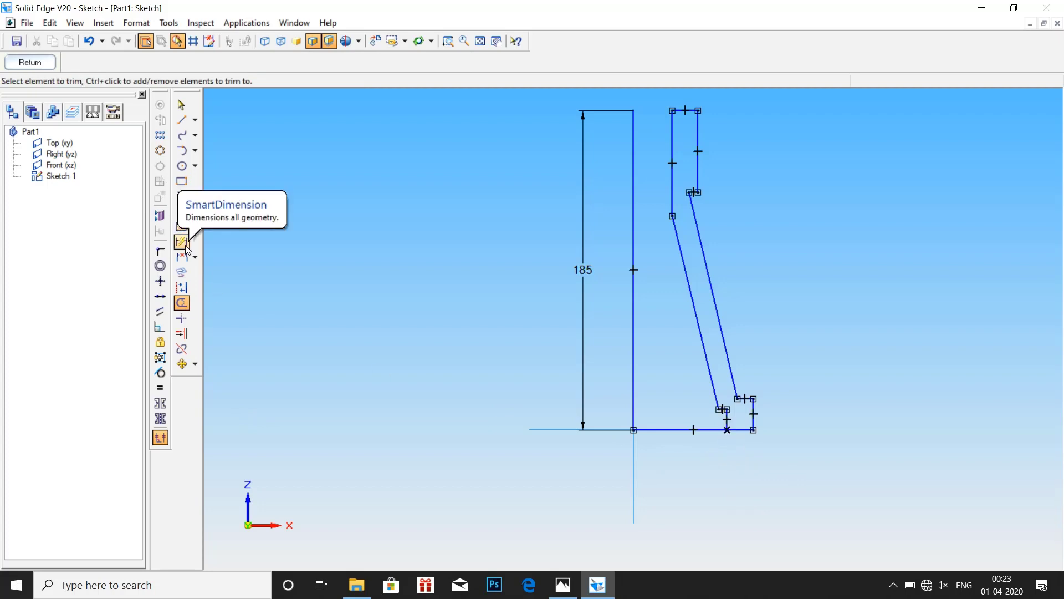
left_click(562, 586)
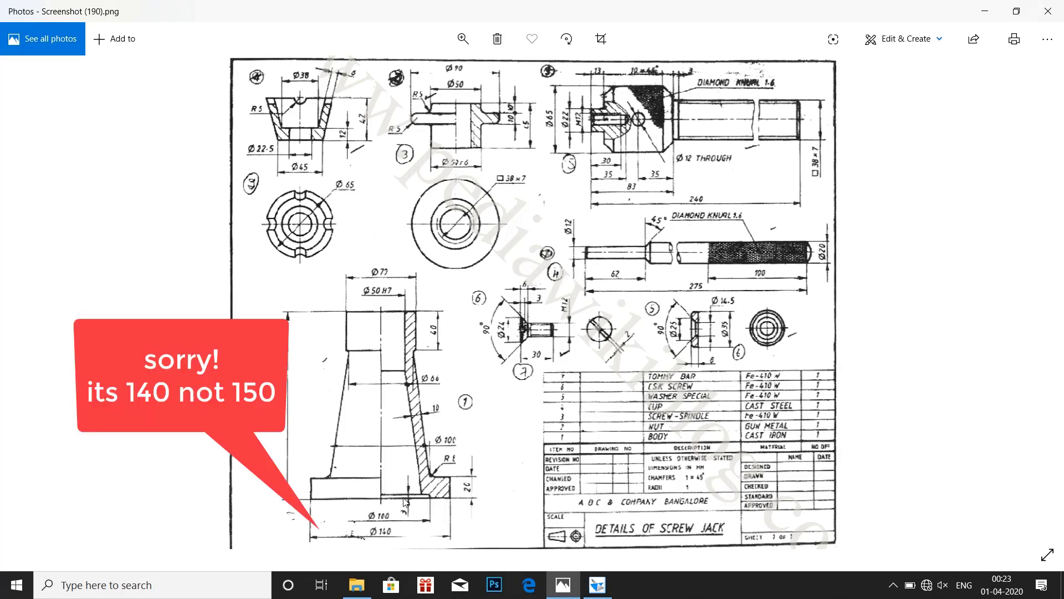
- Return to Sketch 1 in Solid Edge after checking the drawing
left_click(597, 585)
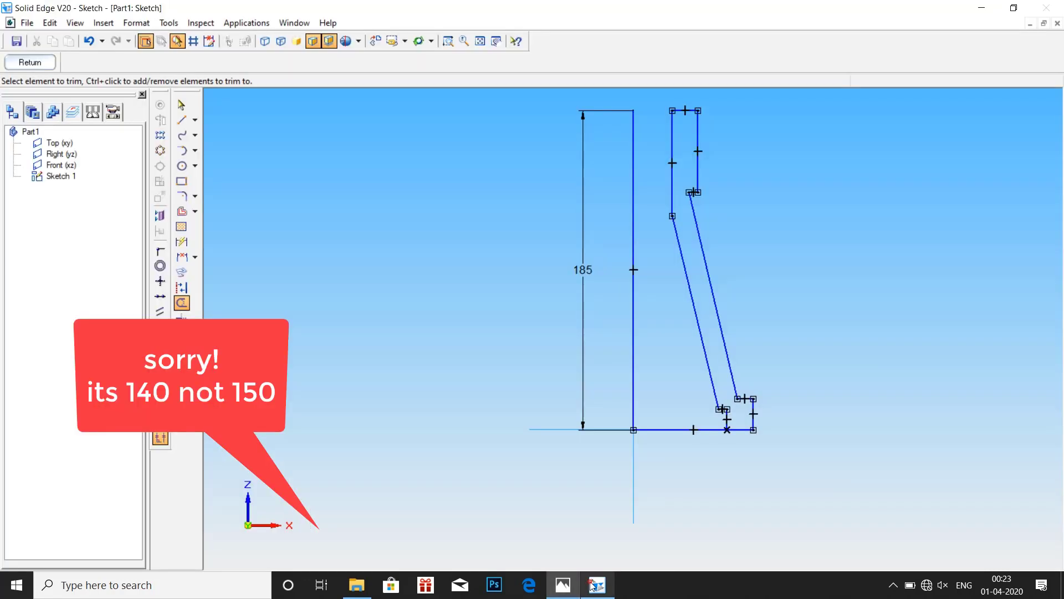
- Dimension the distance from the inner step to the axis line as 50
left_click(181, 242)
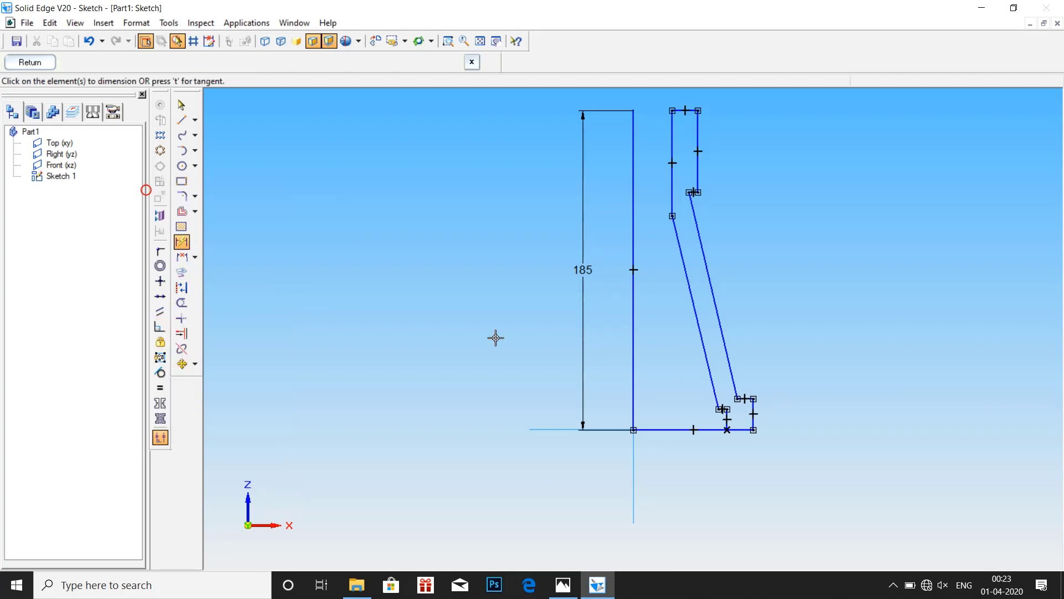
left_click(726, 417)
left_click(635, 404)
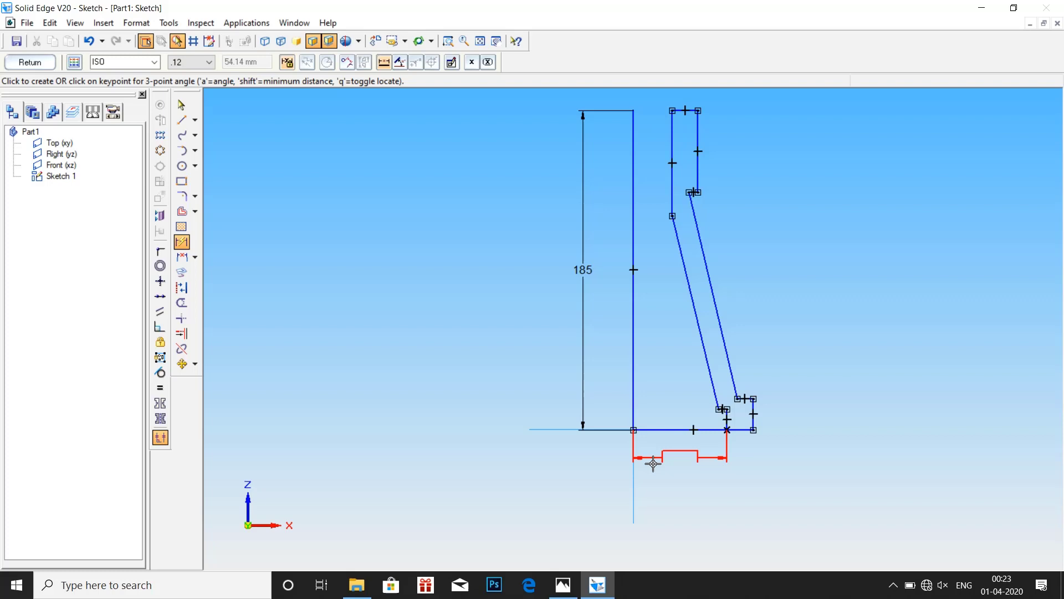
left_click(664, 480)
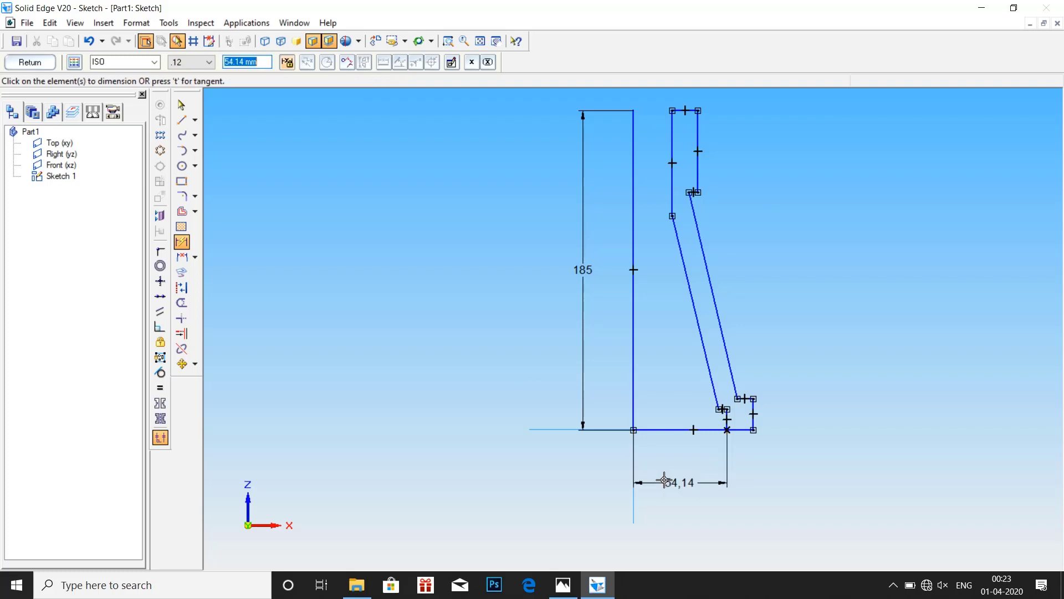
type("50")
key("Return")
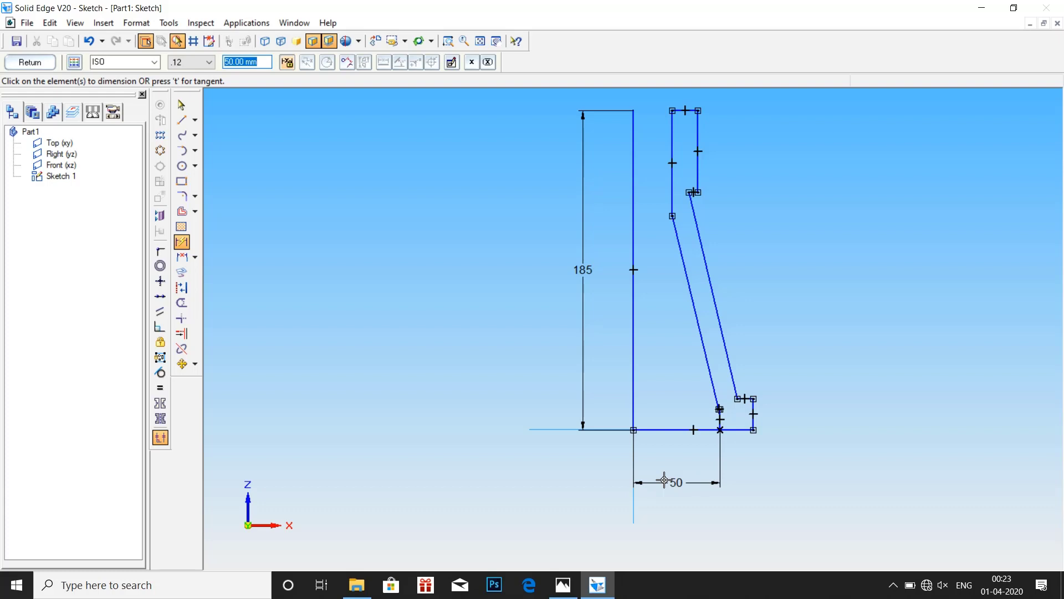
scroll(732, 413, "up", 2)
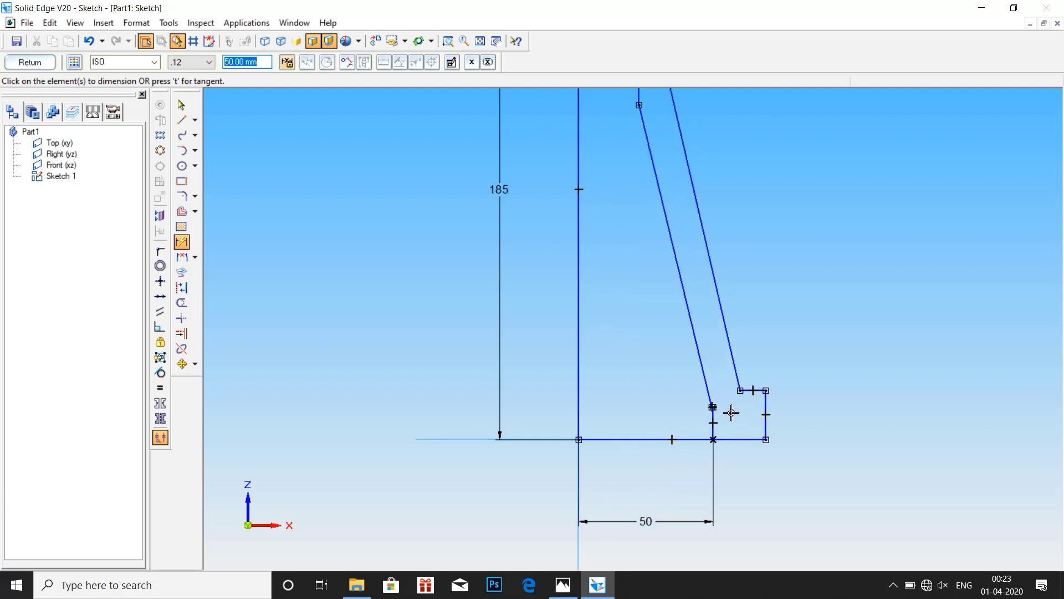
scroll(732, 413, "up", 5)
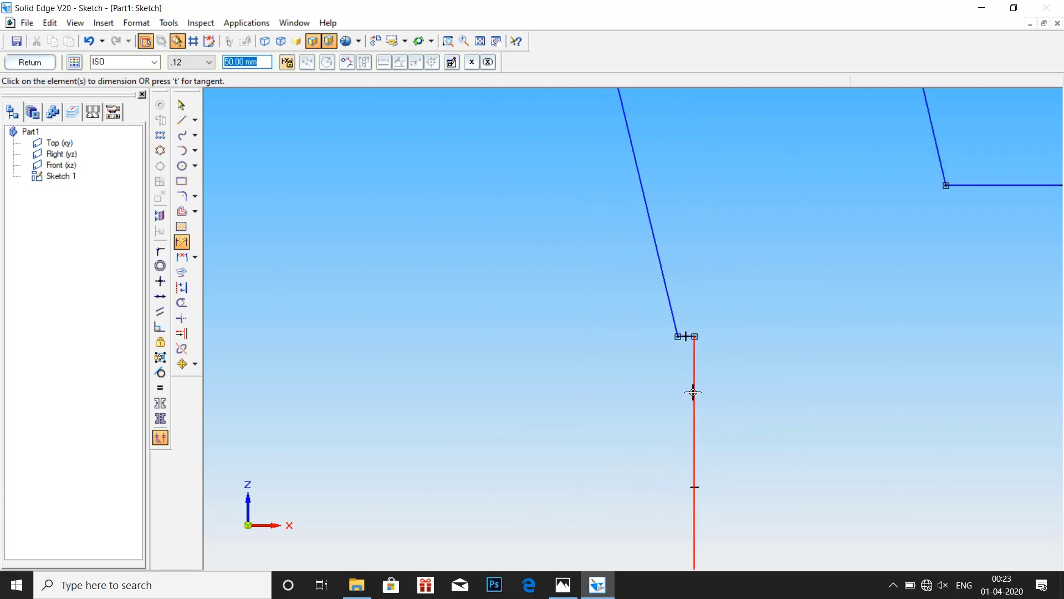
scroll(703, 440, "down", 3)
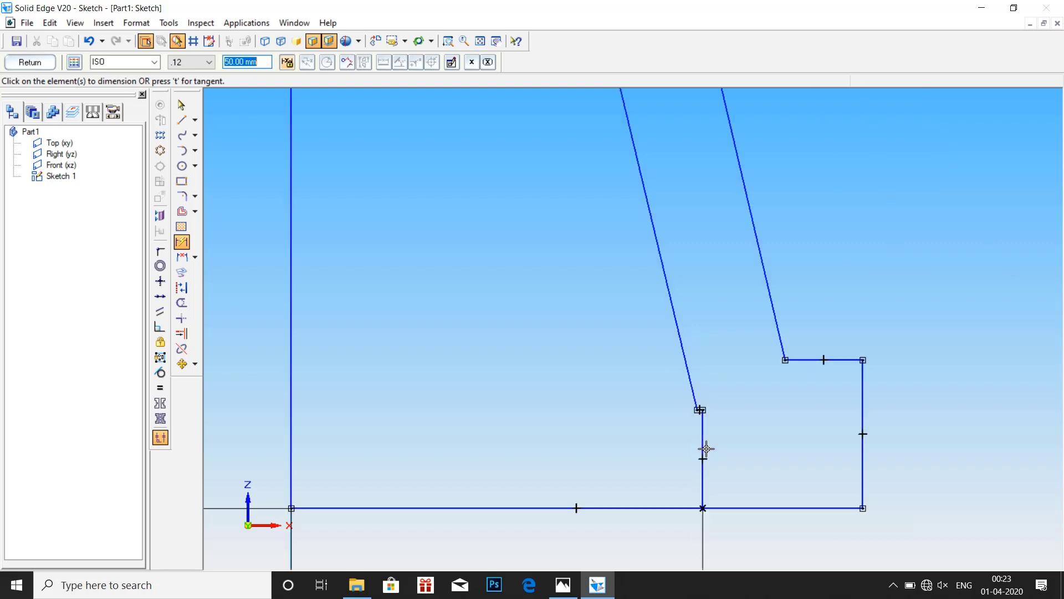
scroll(651, 488, "down", 2)
- Add the 70 overall base width dimension and fit the sketch in view
left_click(760, 450)
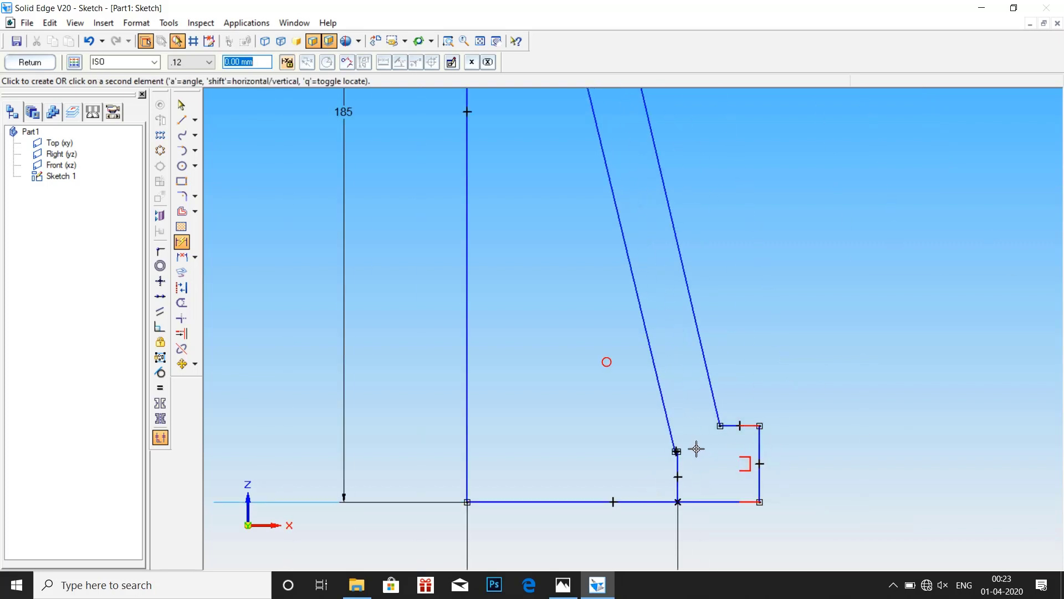
left_click(467, 447)
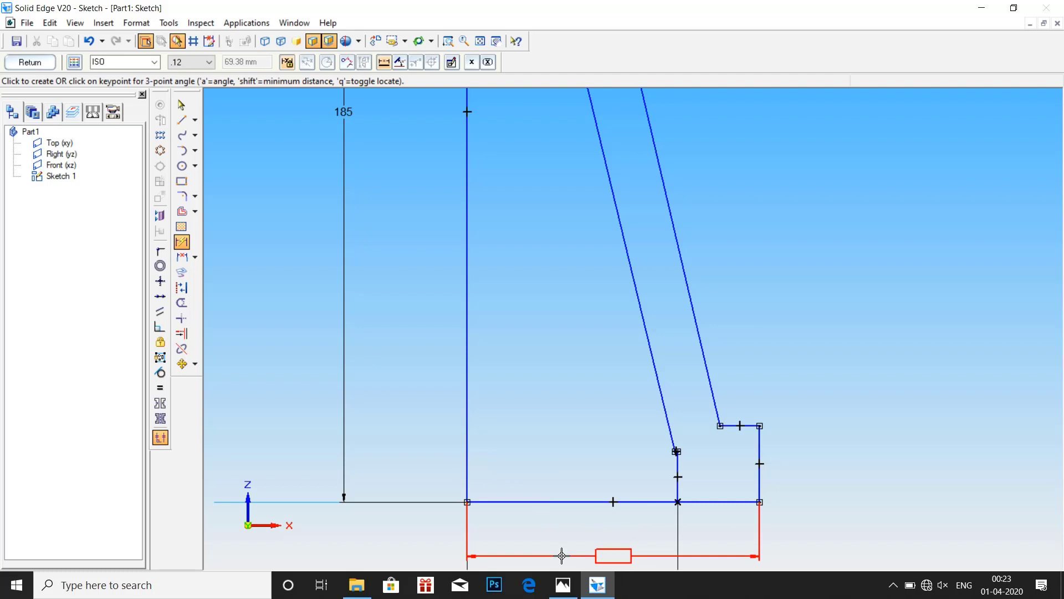
left_click(577, 546)
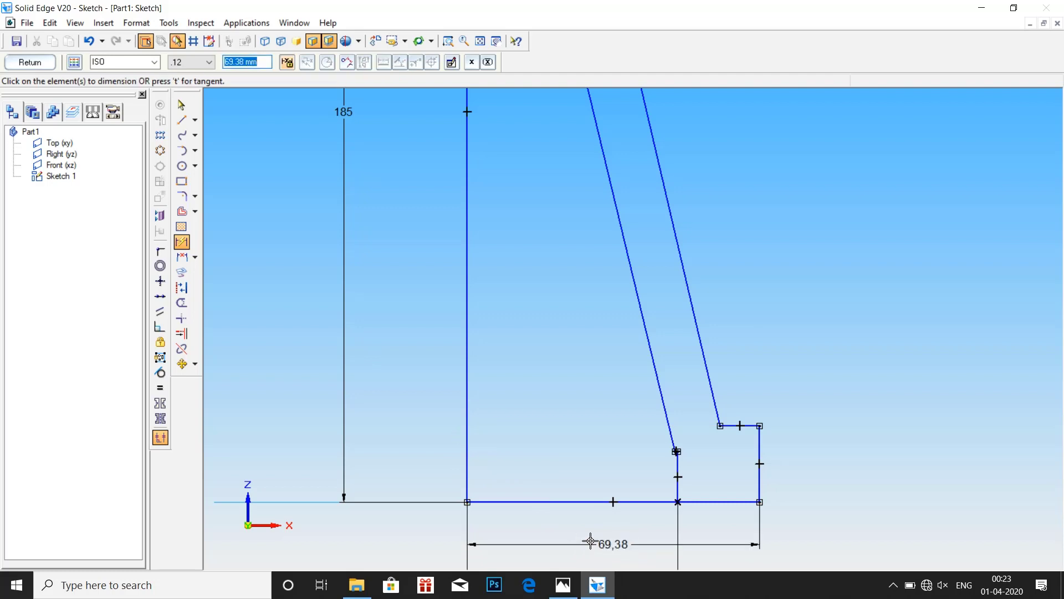
type("70")
key("Return")
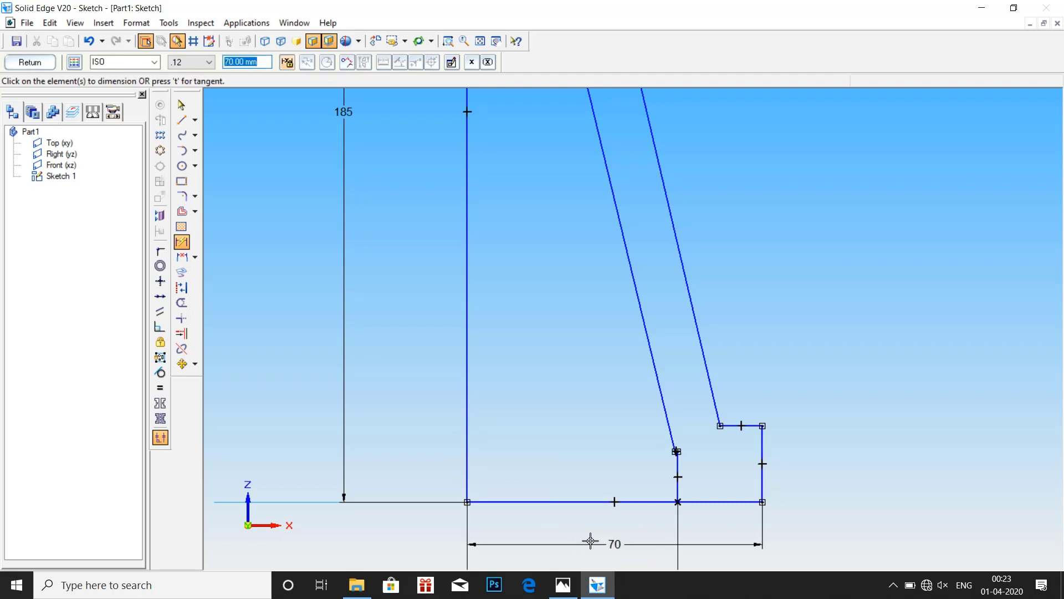
scroll(687, 455, "up", 5)
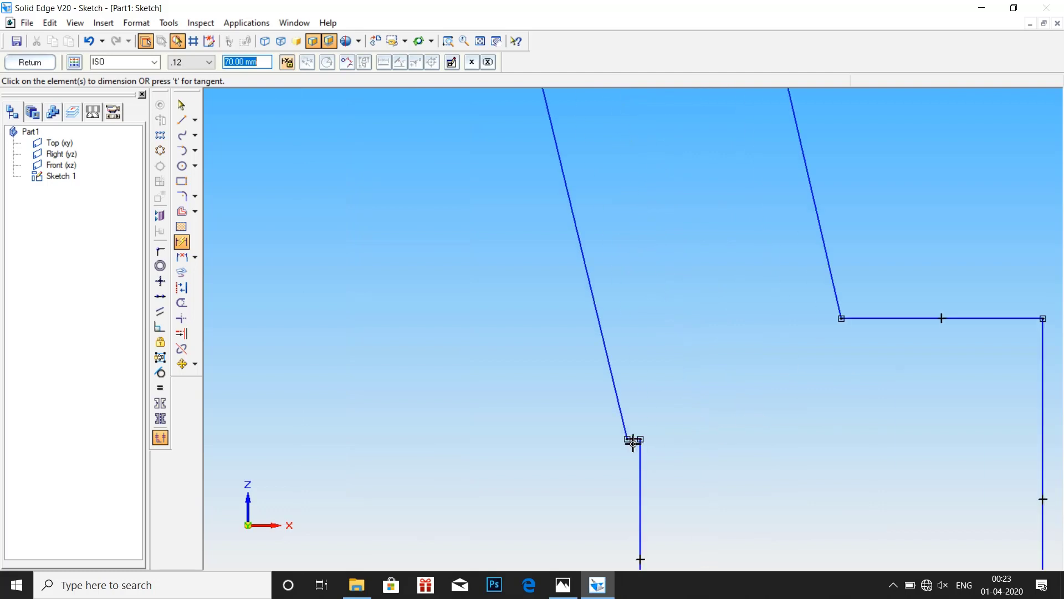
scroll(537, 504, "down", 4)
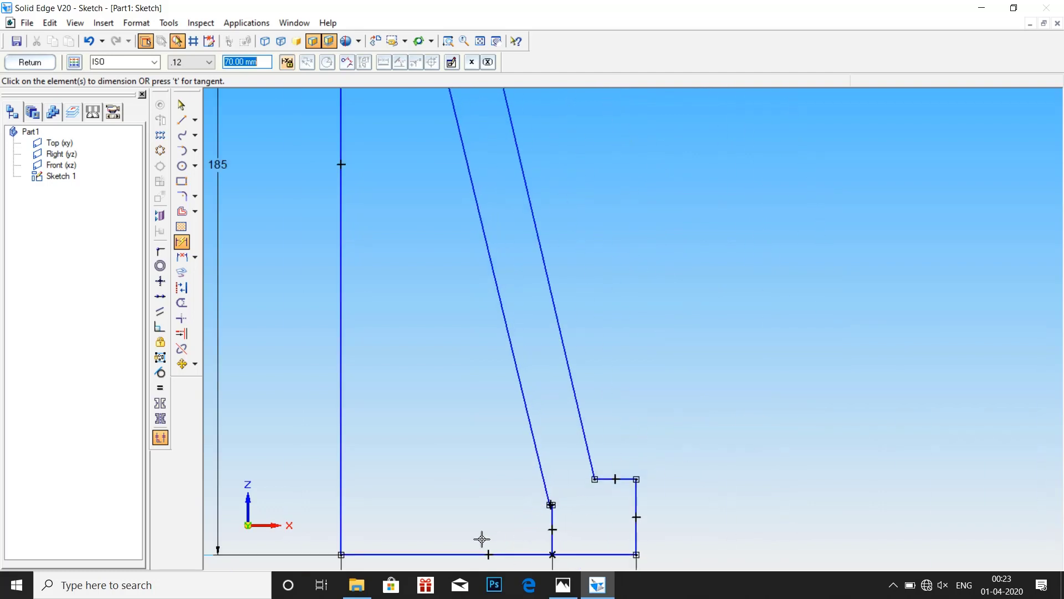
left_click(551, 501)
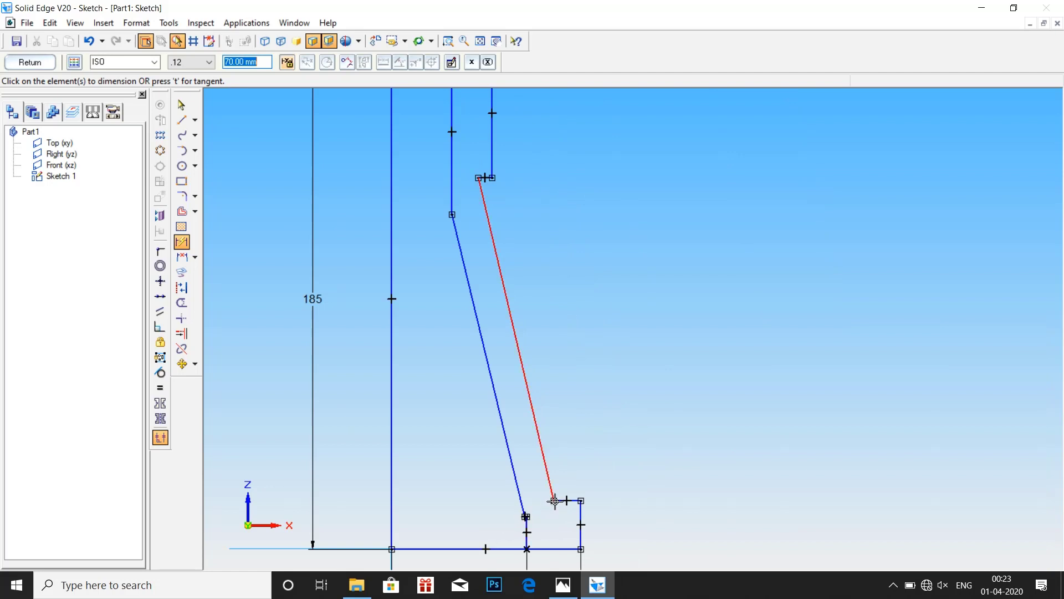
scroll(422, 548, "down", 2)
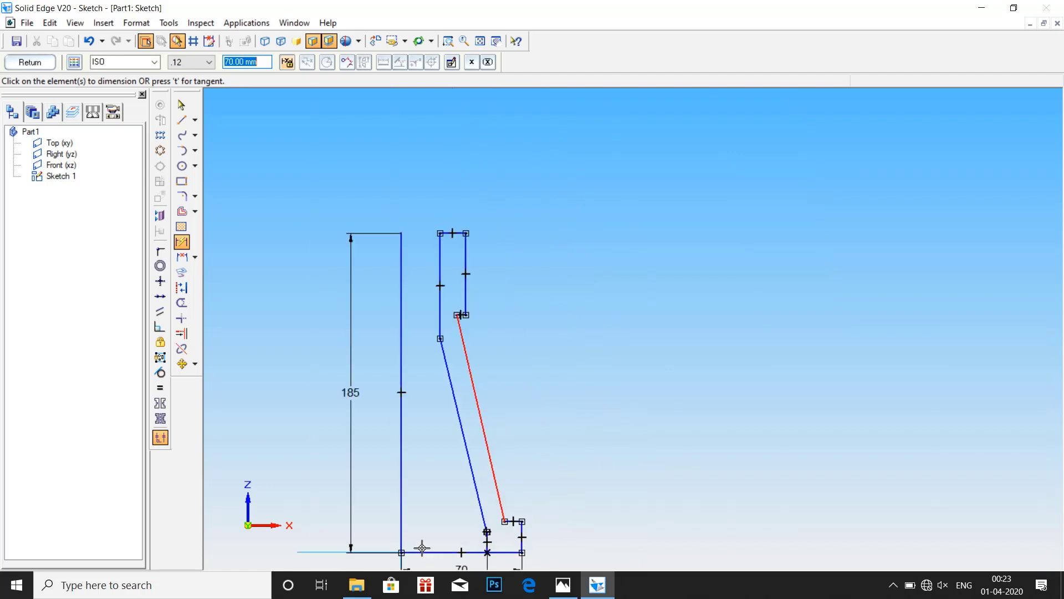
left_click(480, 41)
scroll(682, 353, "up", 1)
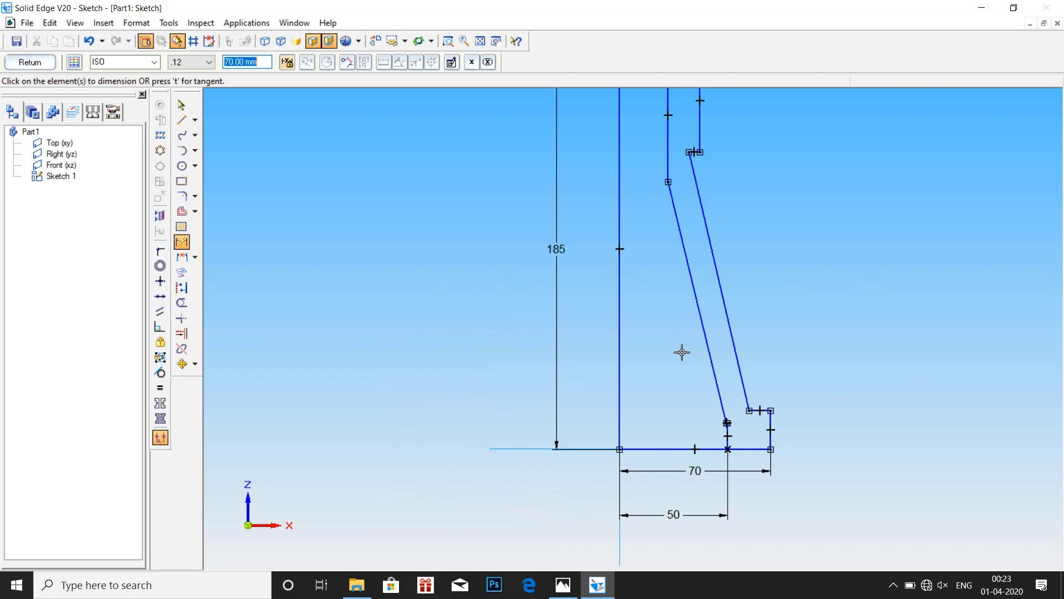
- Dimension the right step edge height to 20
left_click(771, 425)
left_click(801, 420)
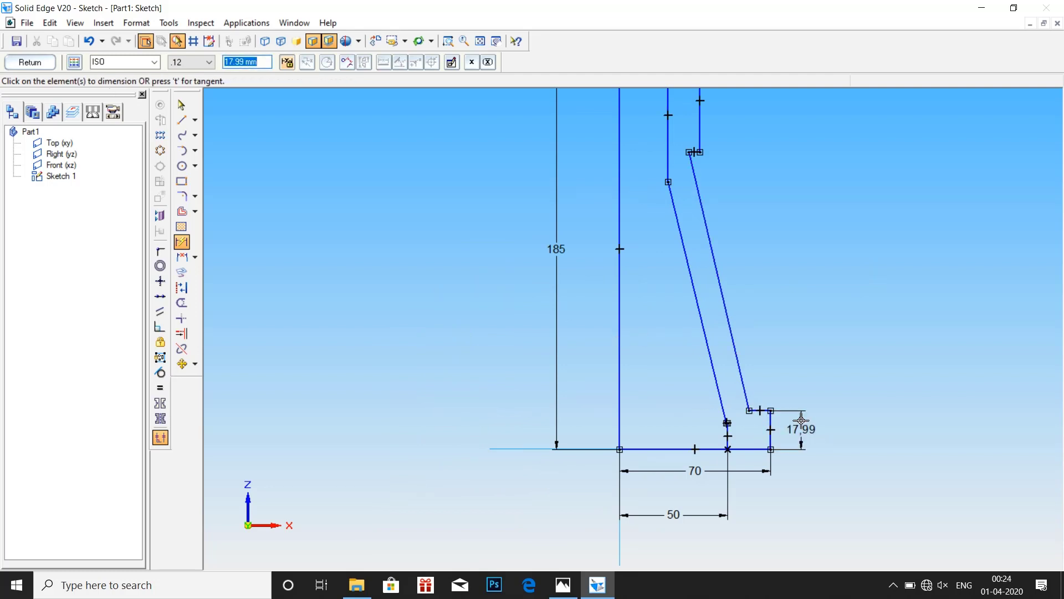
type("20")
key("Return")
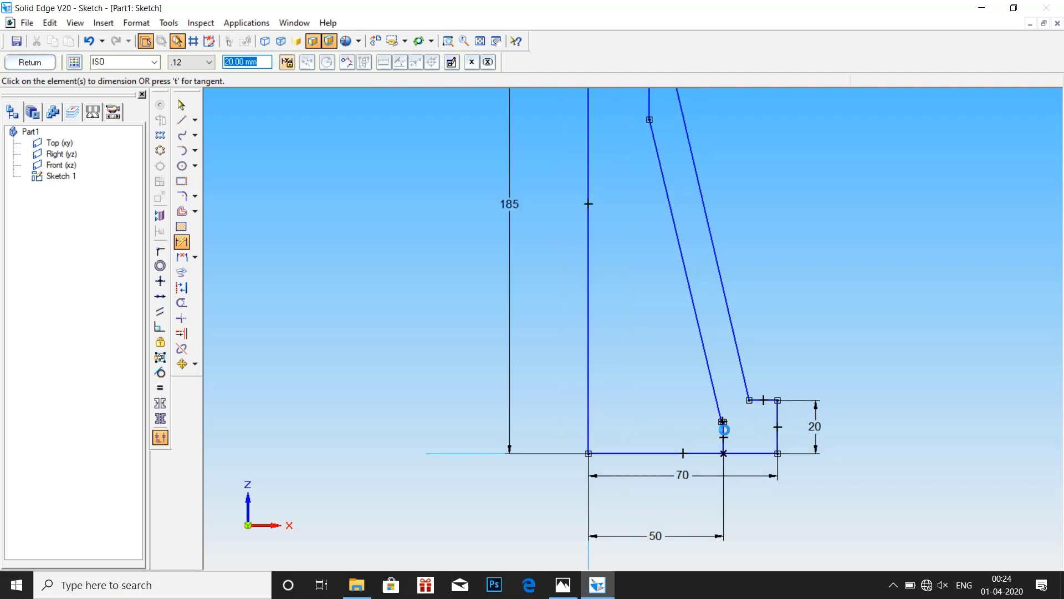
scroll(724, 429, "up", 2)
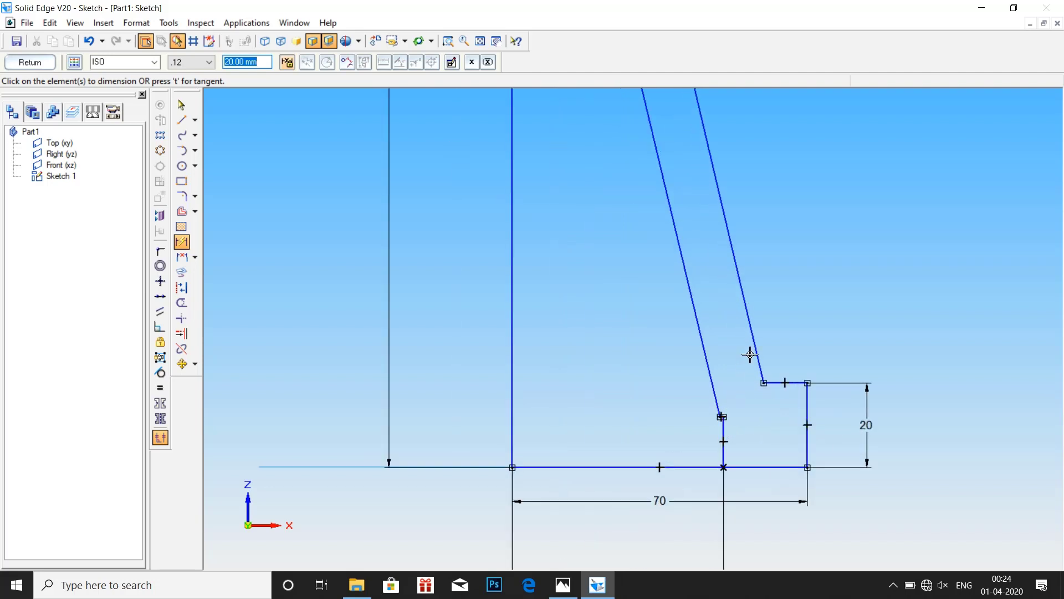
- Dimension the slanted outer line's distance as 50, checking the reference drawing
left_click(764, 382)
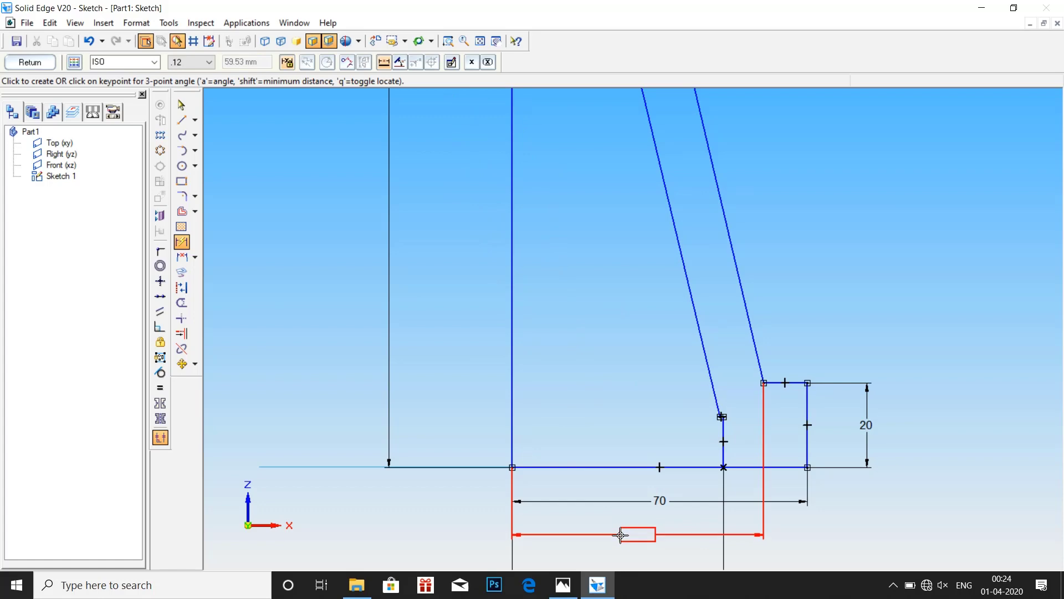
left_click(578, 586)
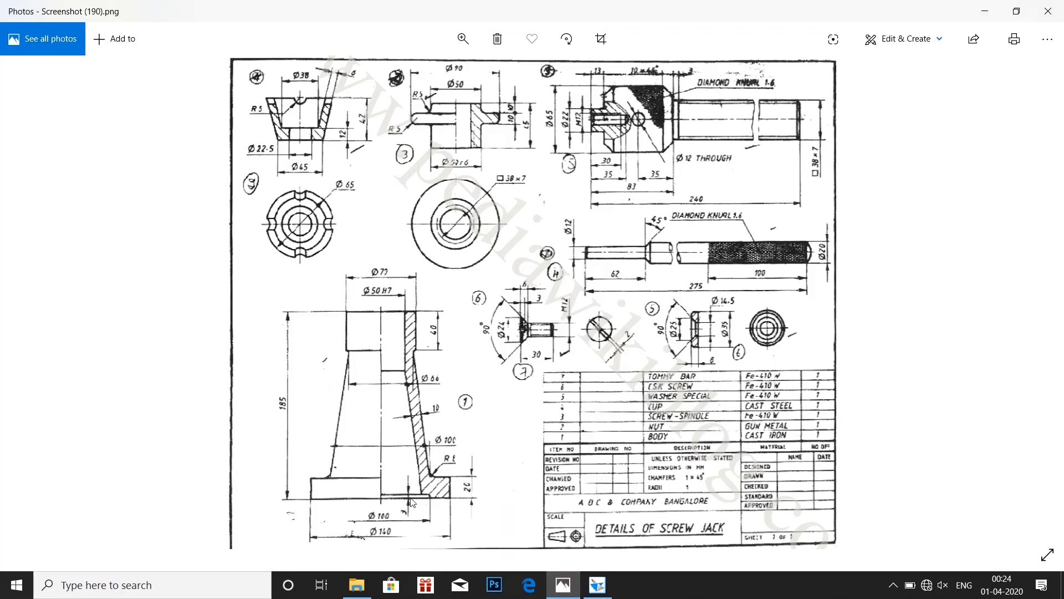
left_click(597, 584)
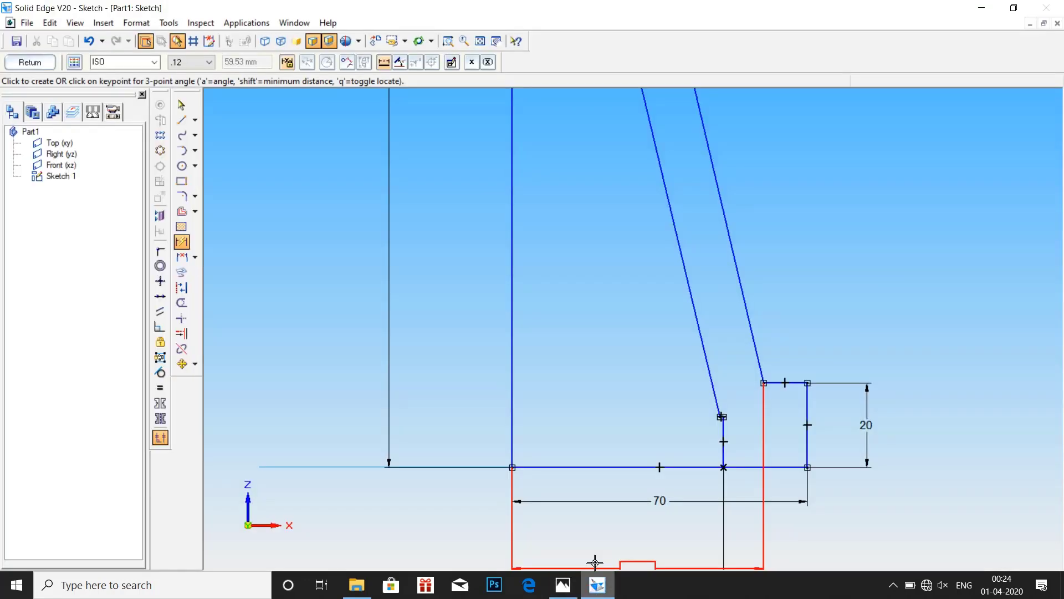
left_click(600, 544)
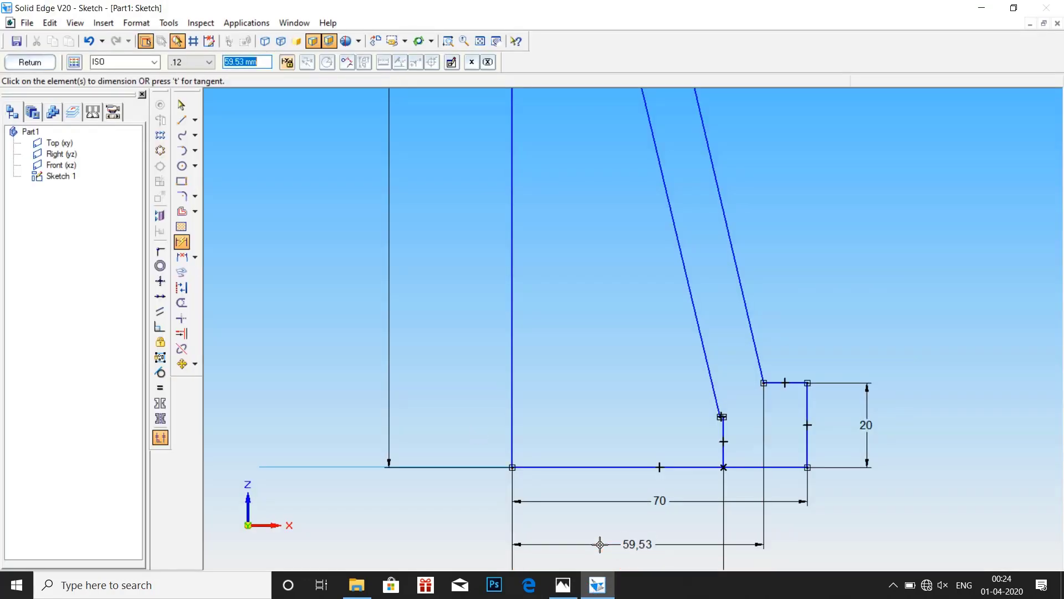
type("50")
key("Return")
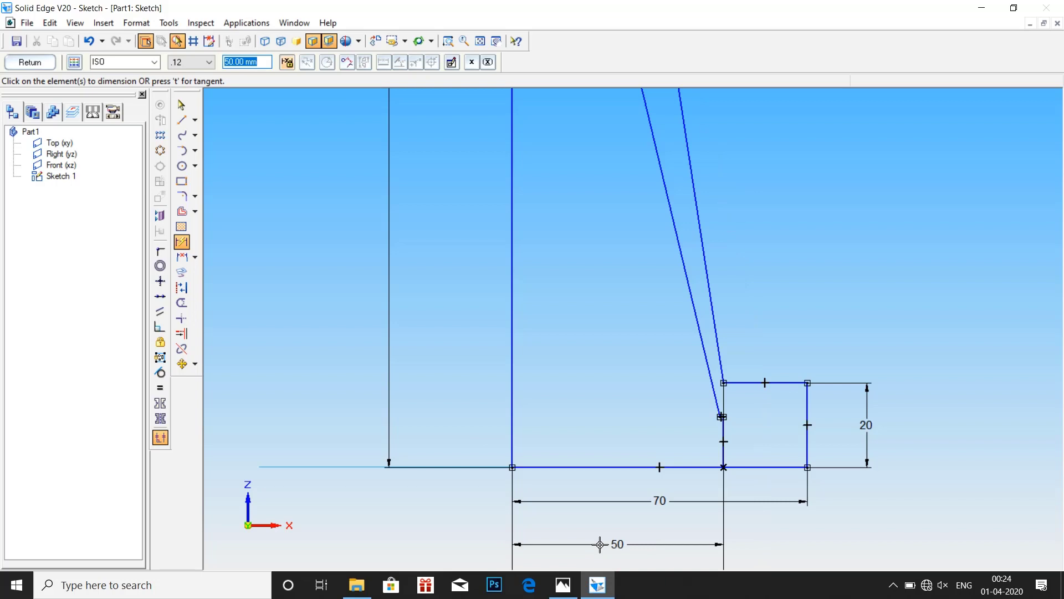
scroll(689, 452, "up", 2)
scroll(689, 452, "down", 4)
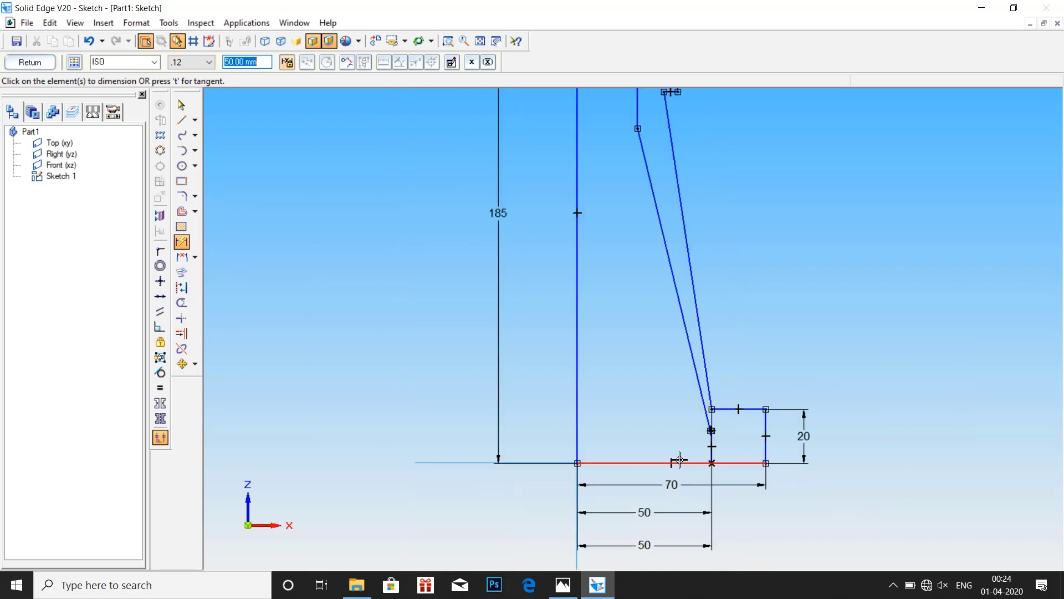
scroll(709, 438, "up", 5)
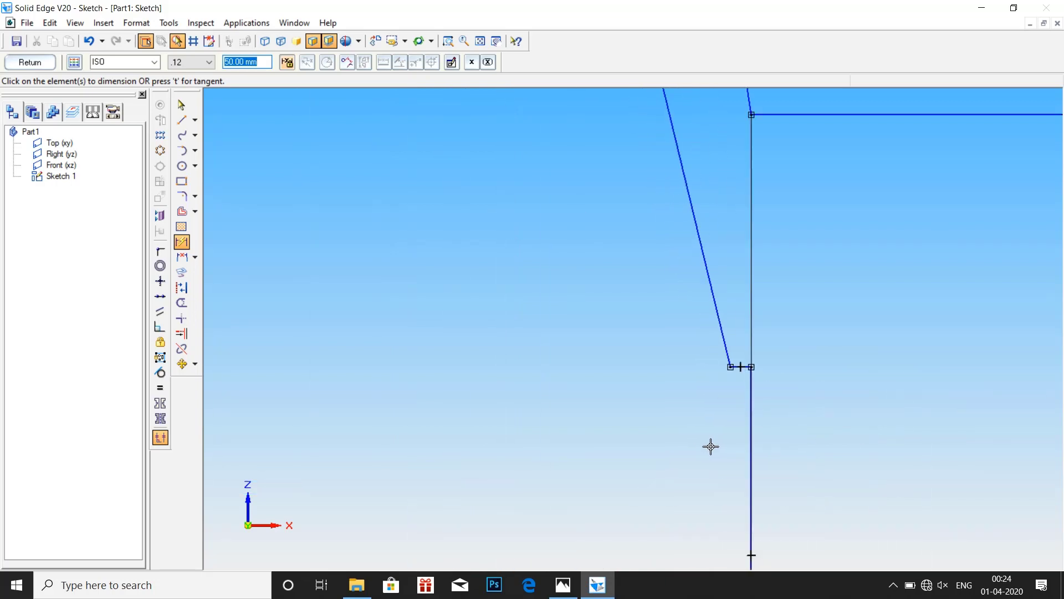
- Set the short segment 3 mm above the base line and fit the view
left_click(744, 368)
scroll(617, 533, "down", 5)
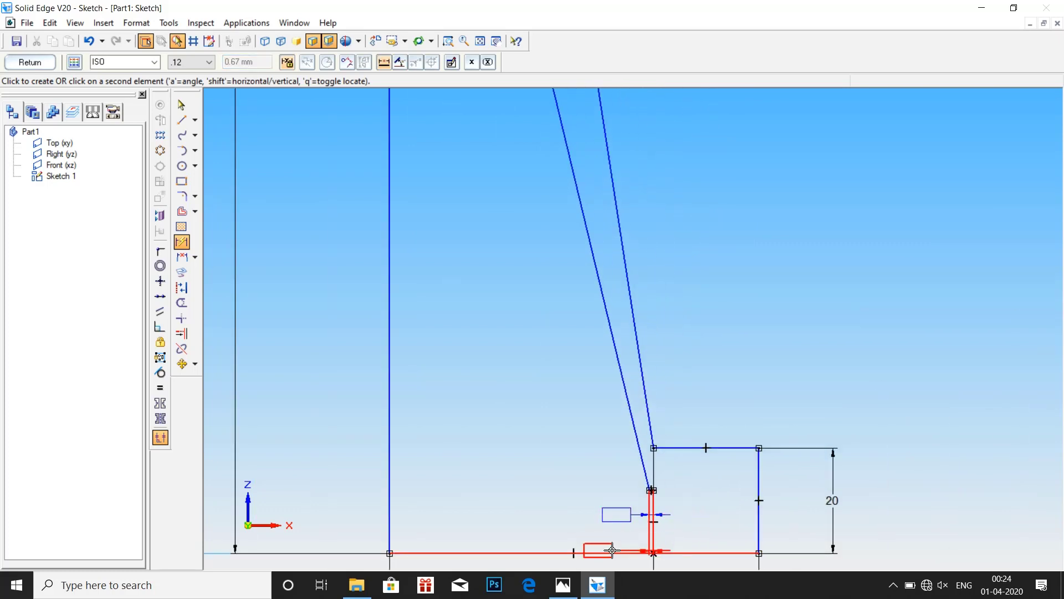
left_click(609, 552)
left_click(881, 505)
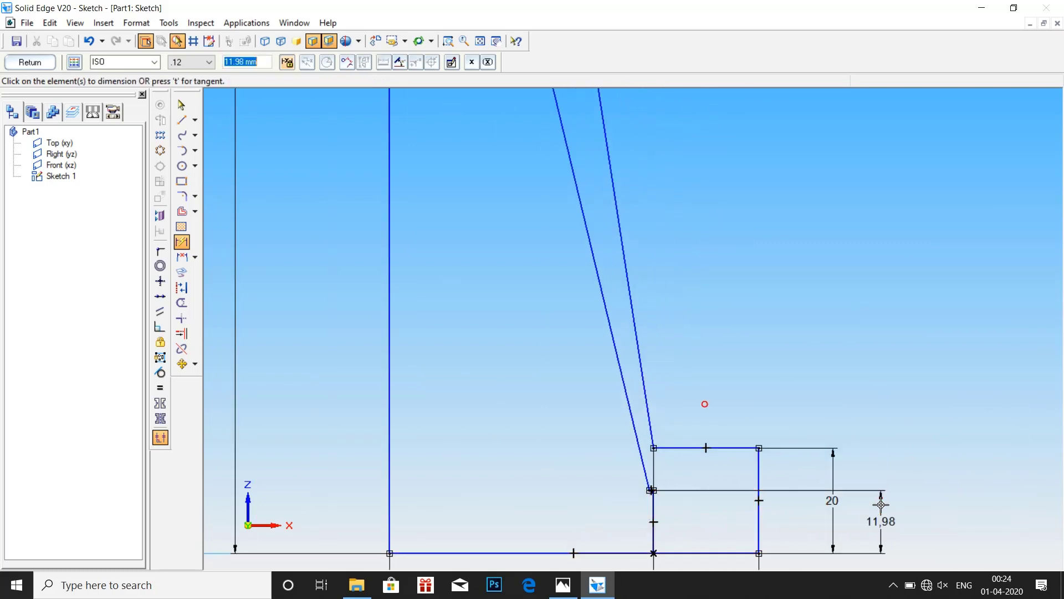
type("3")
key("Return")
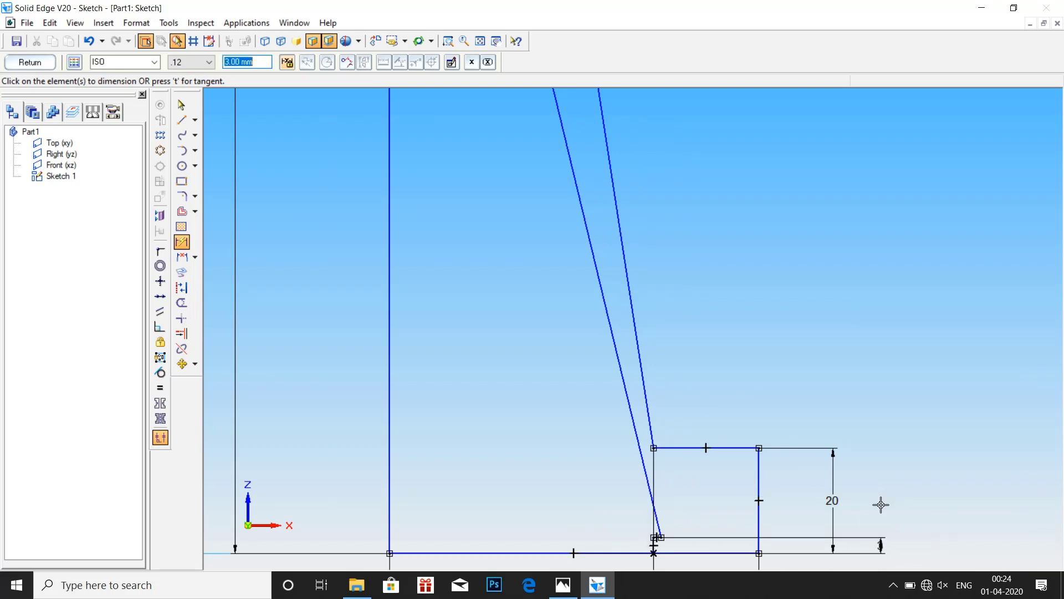
scroll(603, 348, "down", 1)
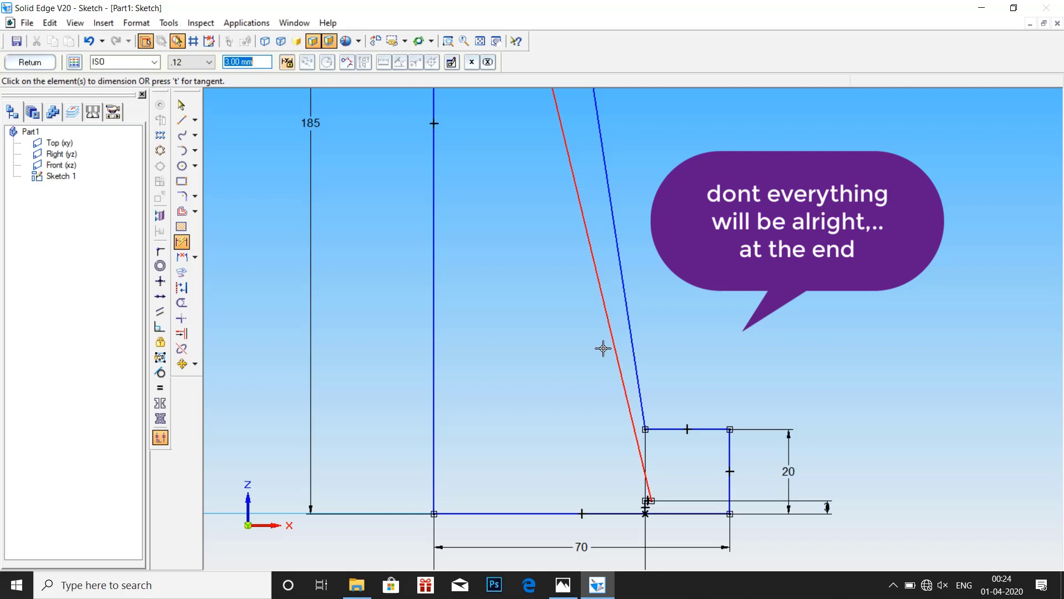
scroll(604, 348, "down", 2)
scroll(603, 223, "down", 1)
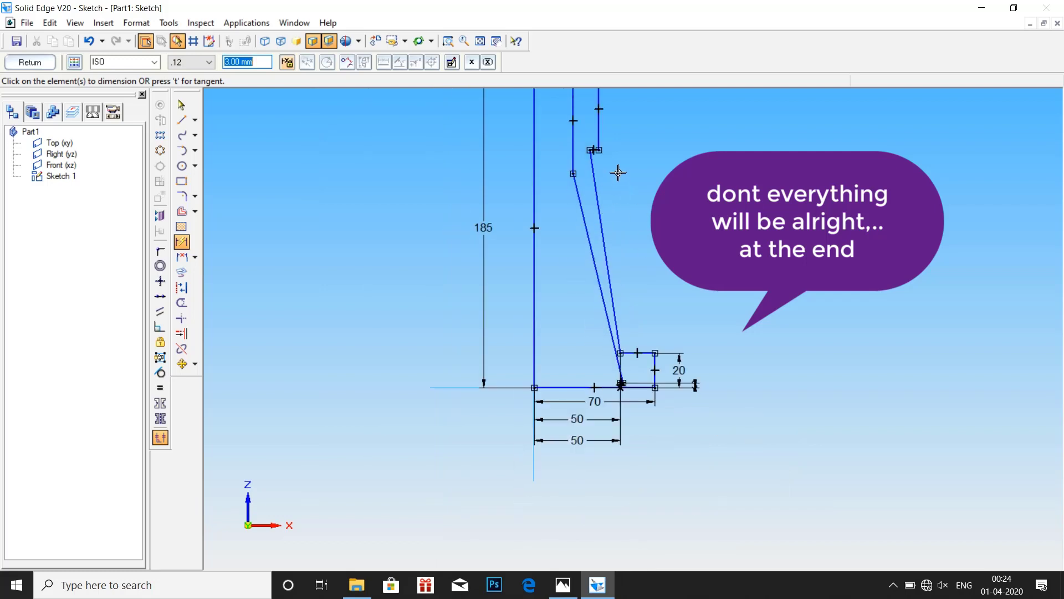
left_click(480, 41)
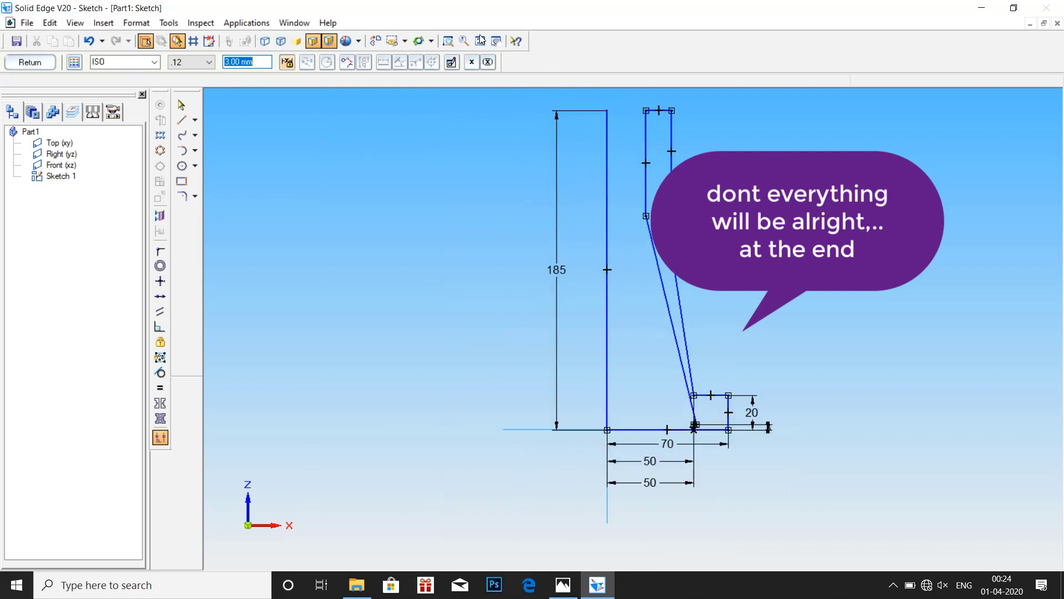
- Dimension the upper vertical line to 40 mm and compare with the drawing
left_click(671, 131)
left_click(740, 135)
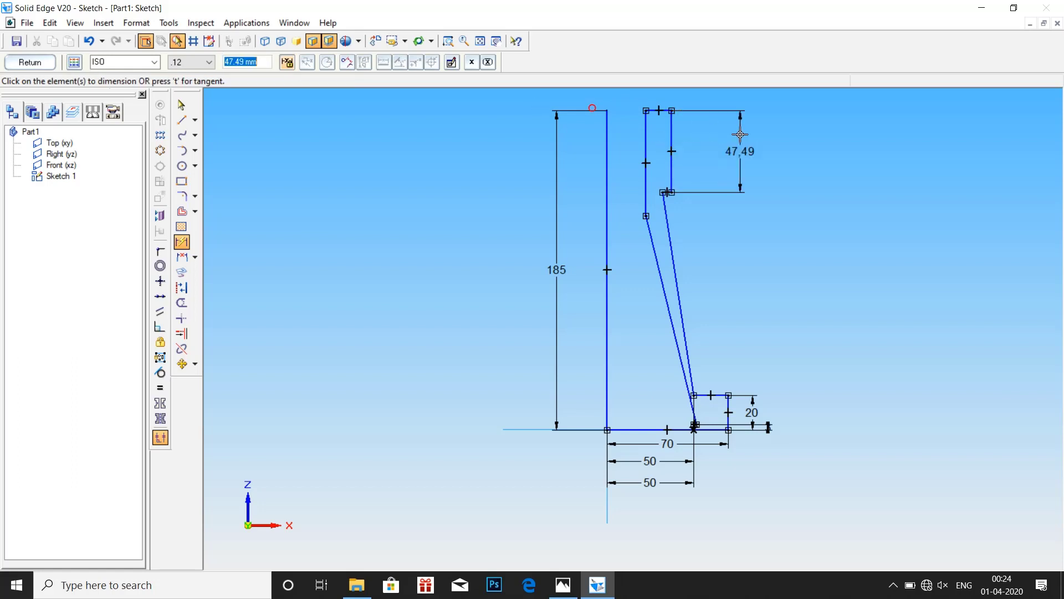
type("4")
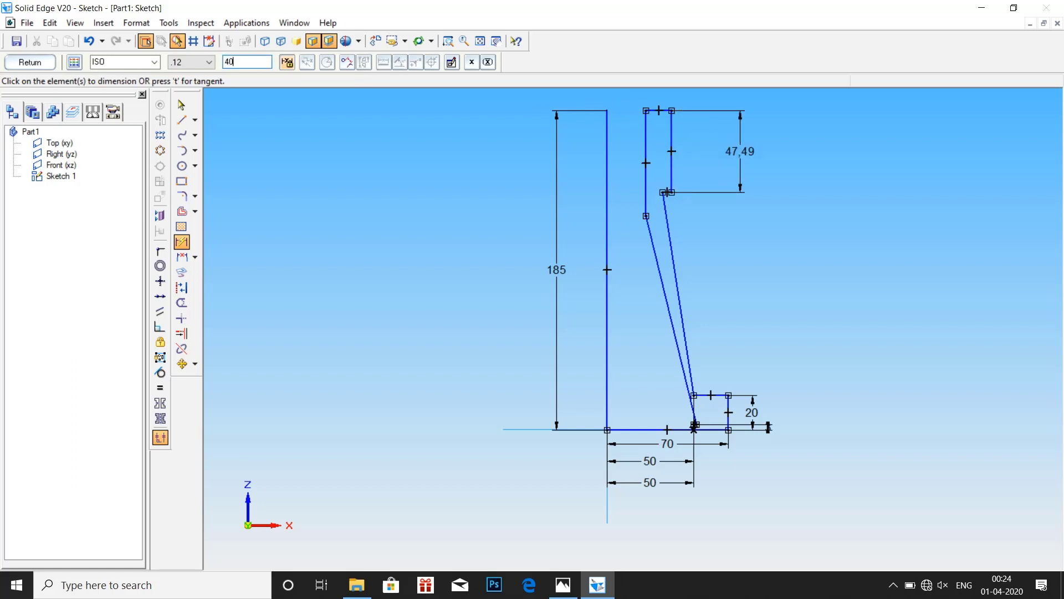
type("0")
key("Return")
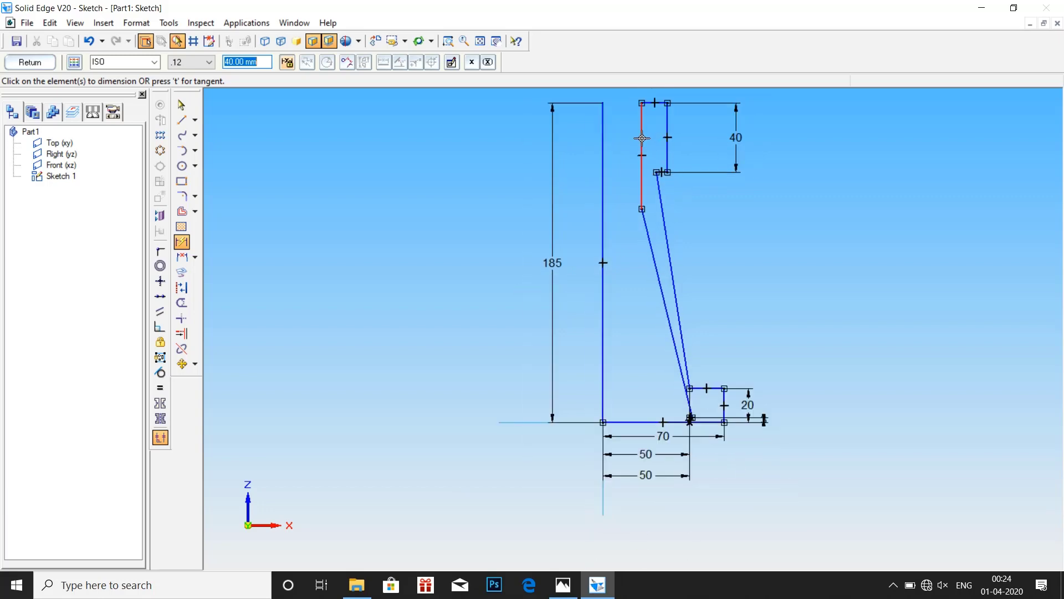
left_click(562, 584)
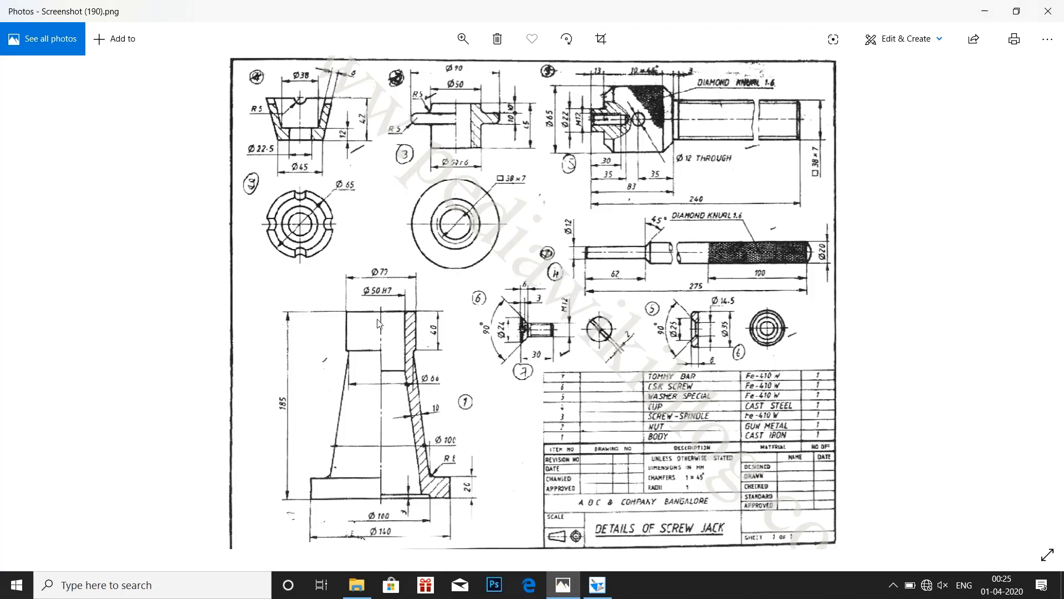
left_click(597, 585)
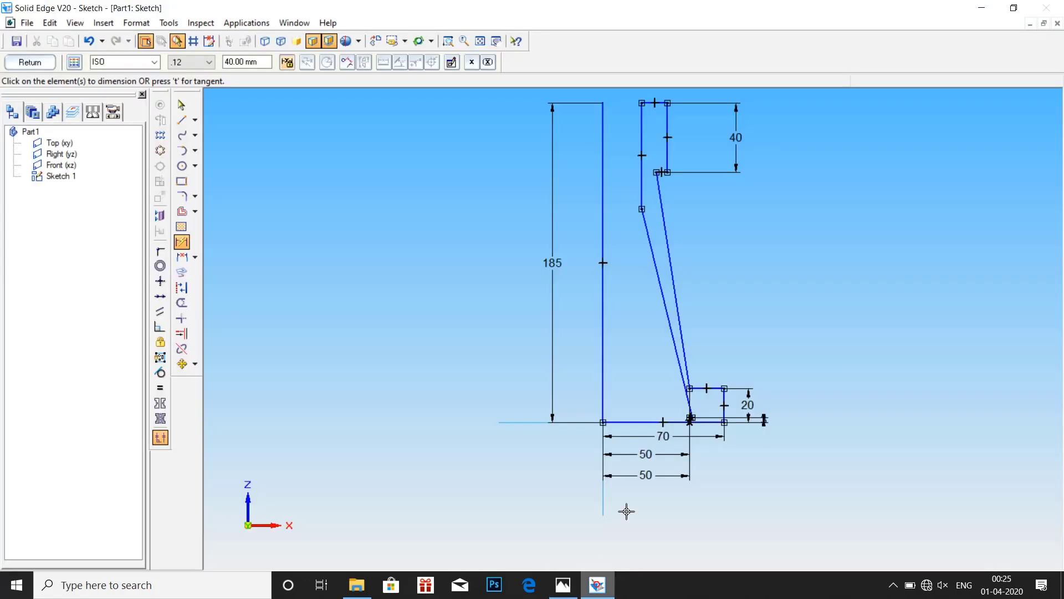
- Set the inner vertical line 25 and the upper line 35 (70/2) from the axis
left_click(644, 128)
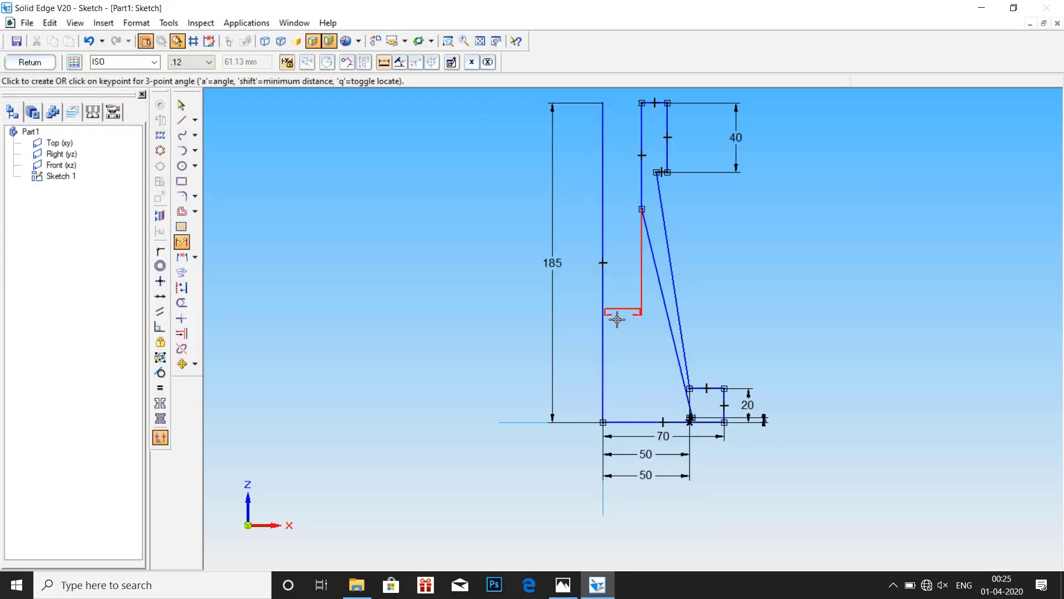
left_click(625, 339)
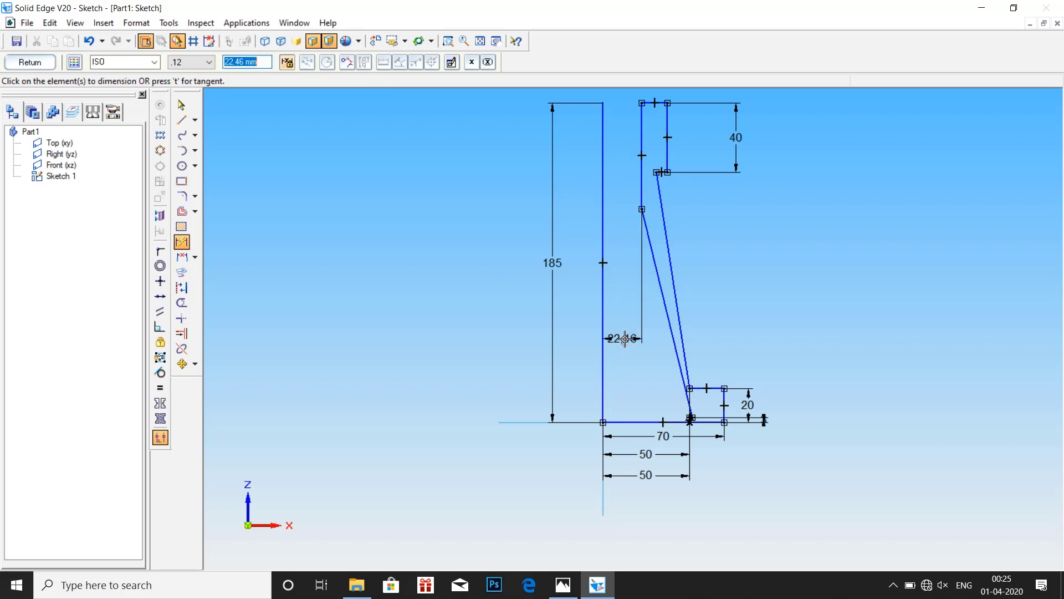
type("5")
key("Return")
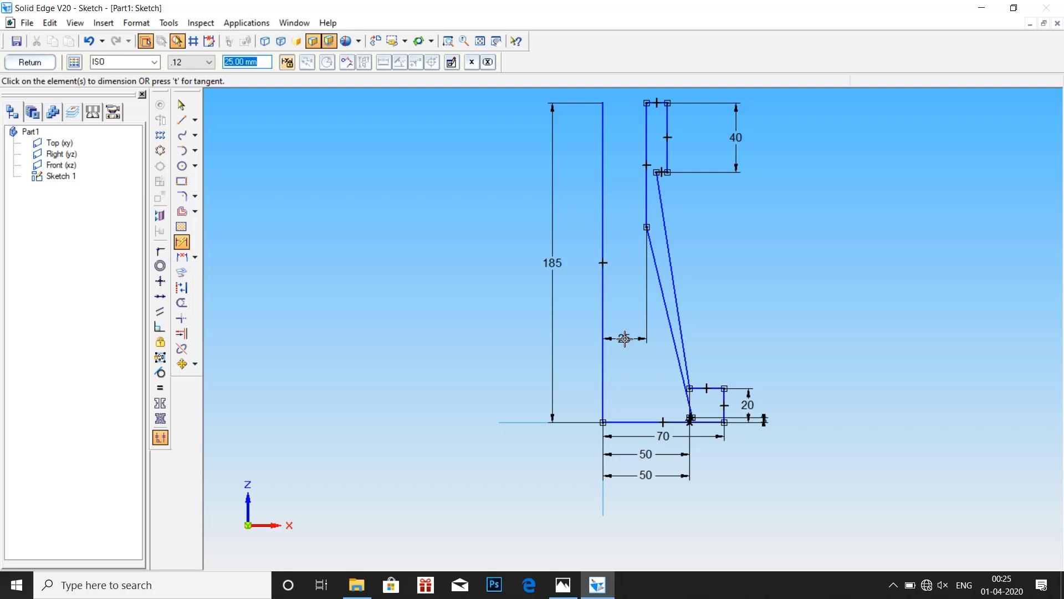
left_click(669, 152)
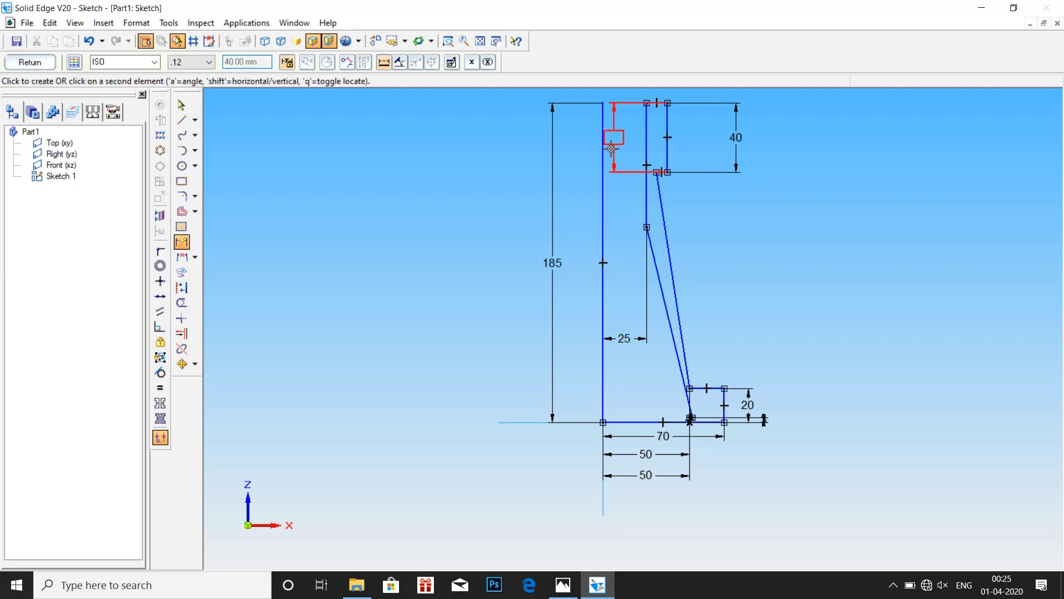
left_click(600, 149)
left_click(632, 209)
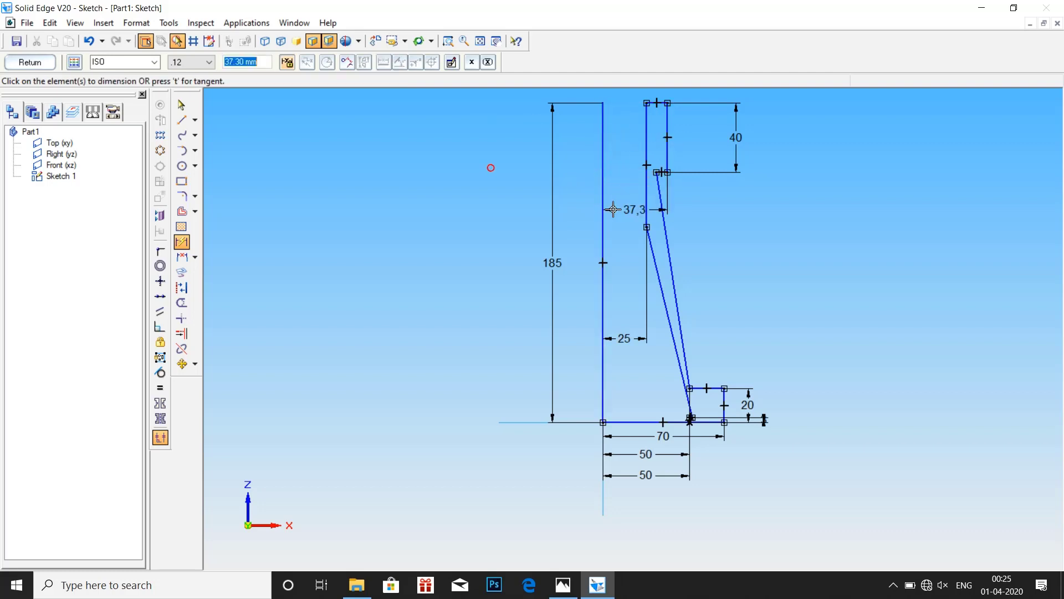
type("70/2")
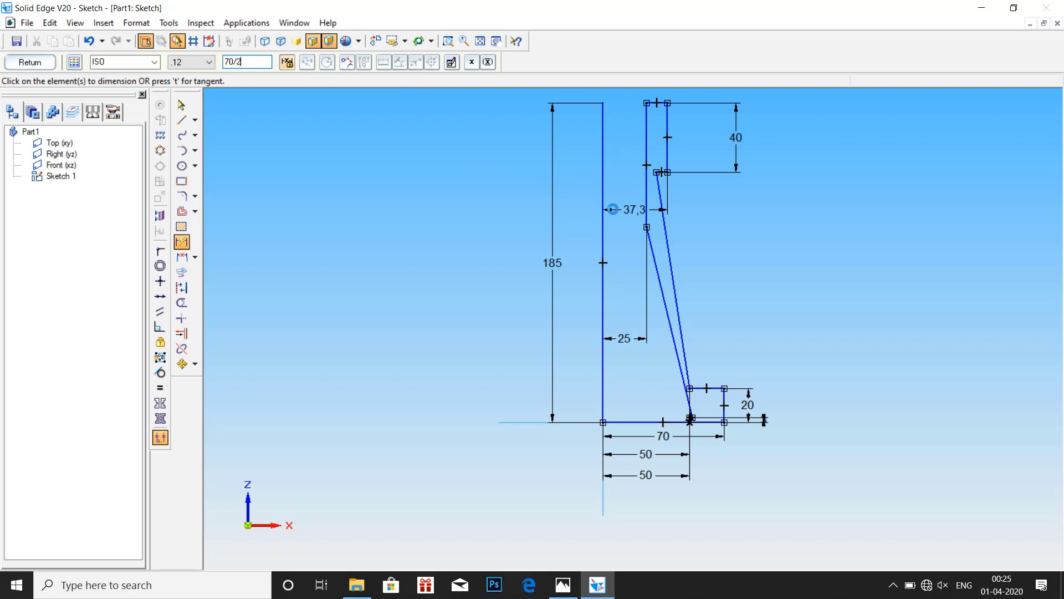
key("Return")
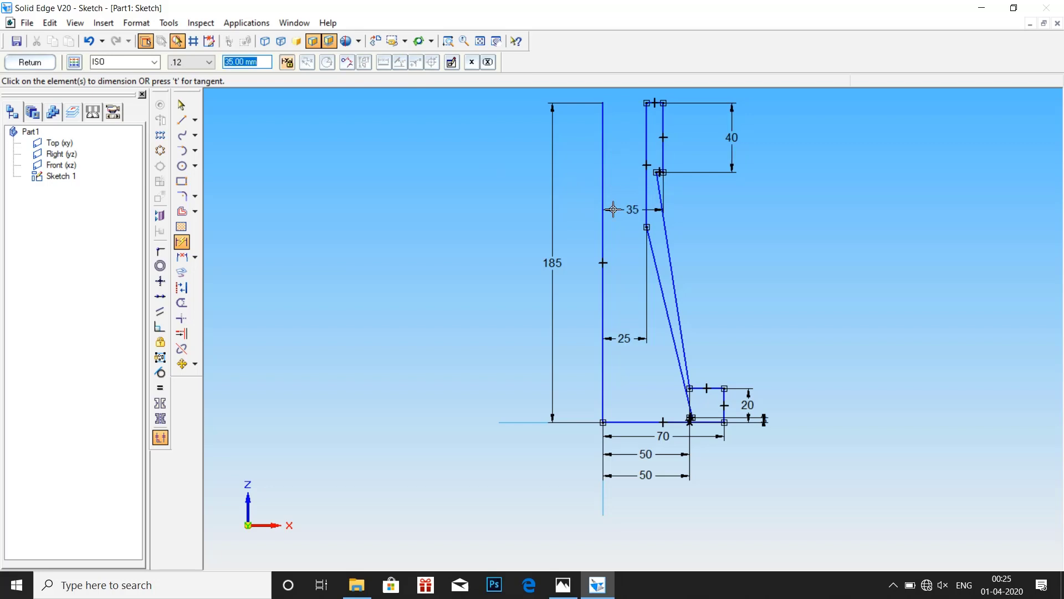
left_click(563, 585)
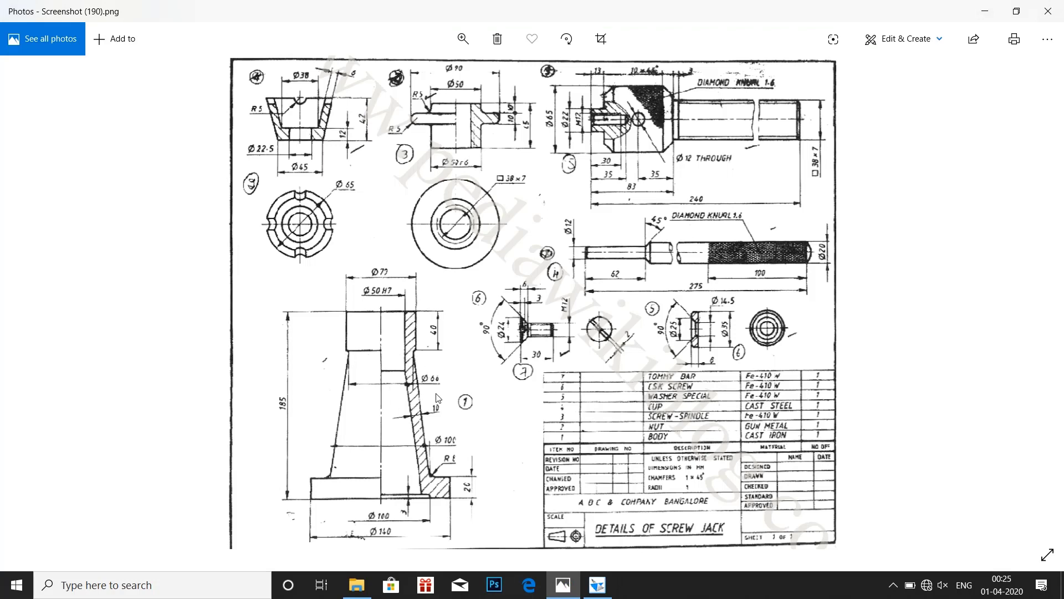
- Dimension the slanted wall's top point 33 mm from the axis line
left_click(597, 585)
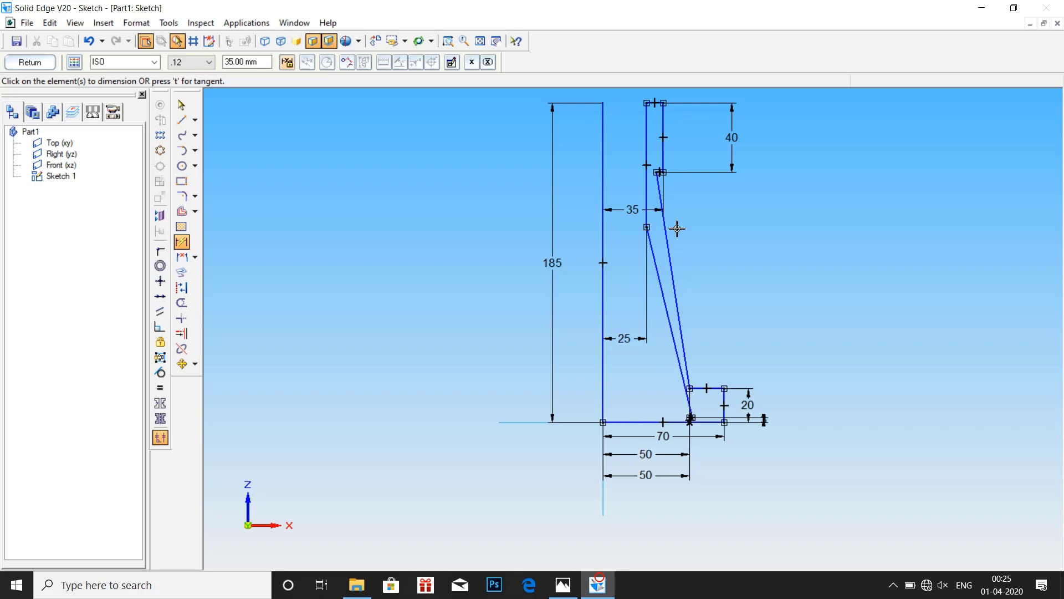
scroll(634, 192, "up", 3)
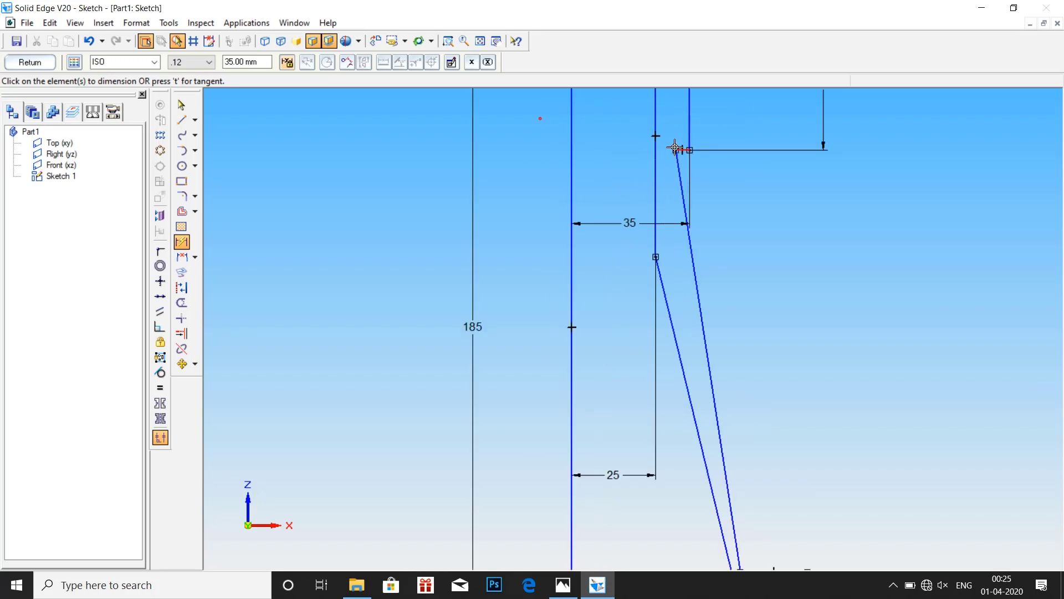
left_click(675, 148)
left_click(571, 158)
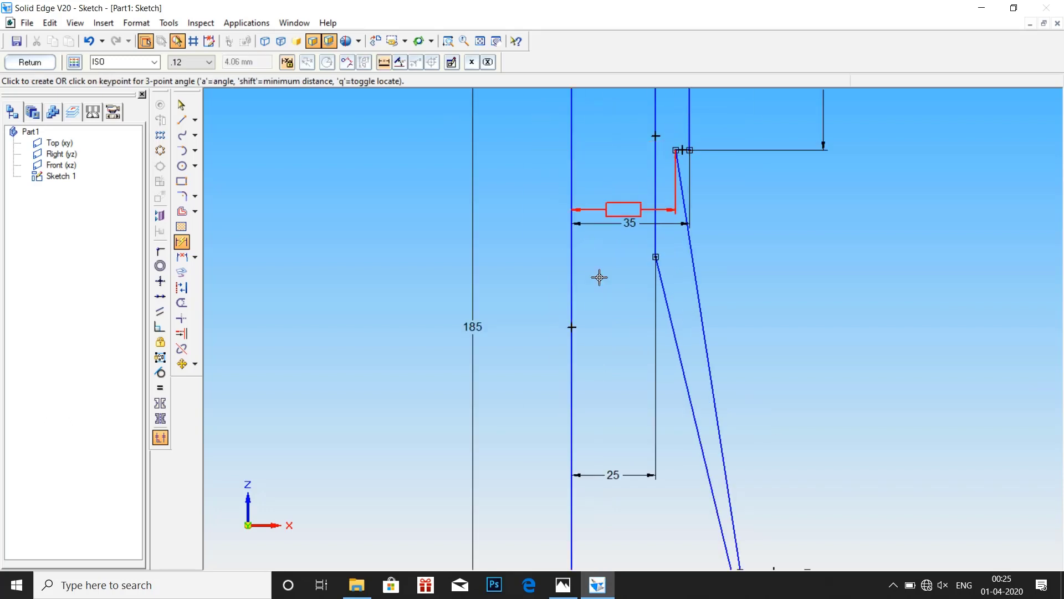
left_click(607, 320)
type("33")
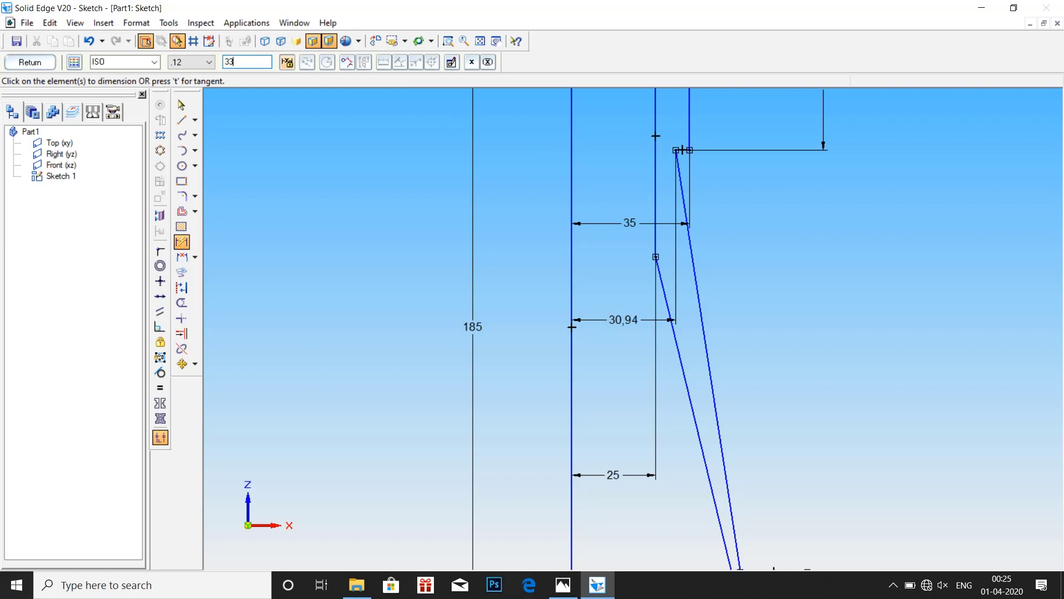
key("Return")
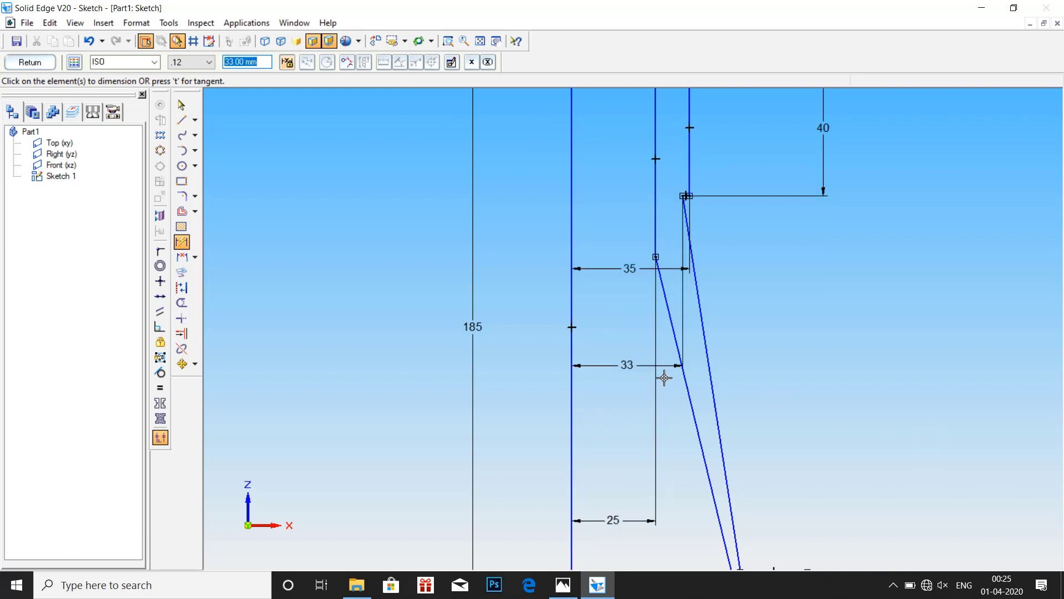
- Start a vertical dimension from the bottom line to the top edge
scroll(668, 373, "down", 3)
scroll(666, 422, "up", 1)
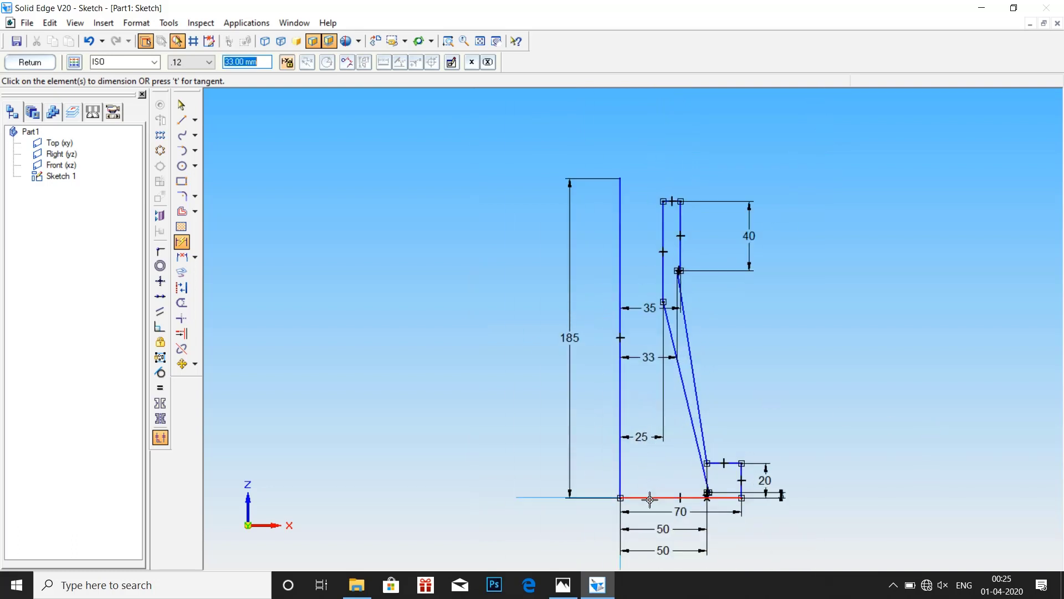
left_click(646, 499)
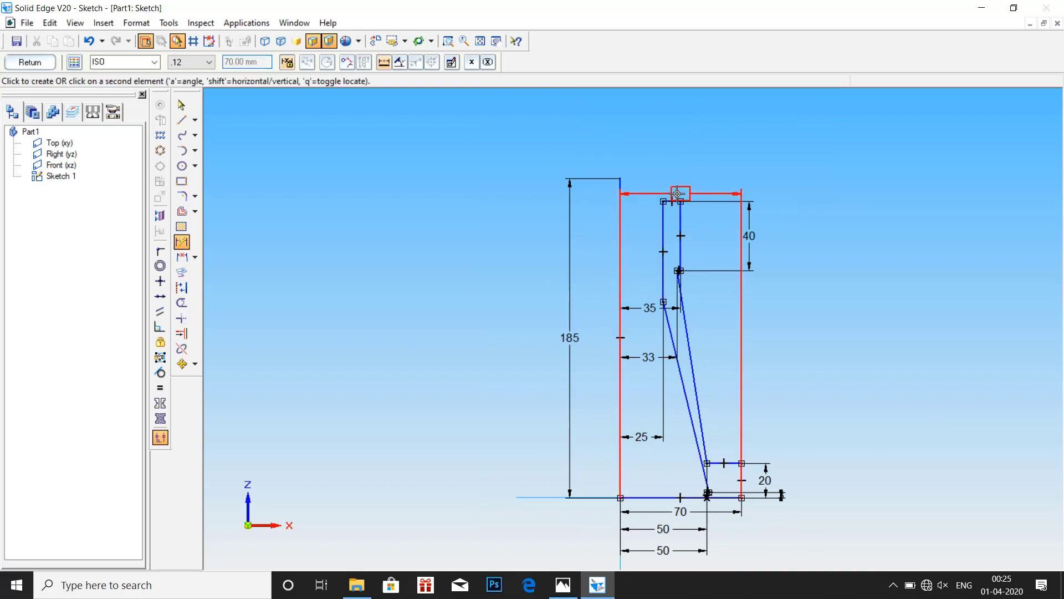
left_click(672, 200)
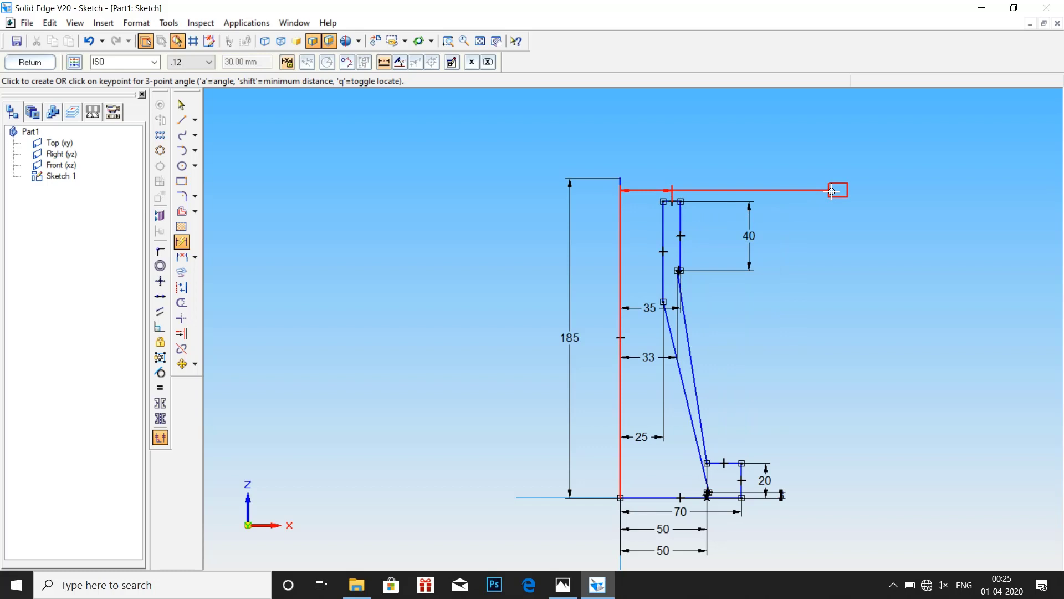
- Place the right-side height dimension at 185 and return to the Select tool
left_click(819, 234)
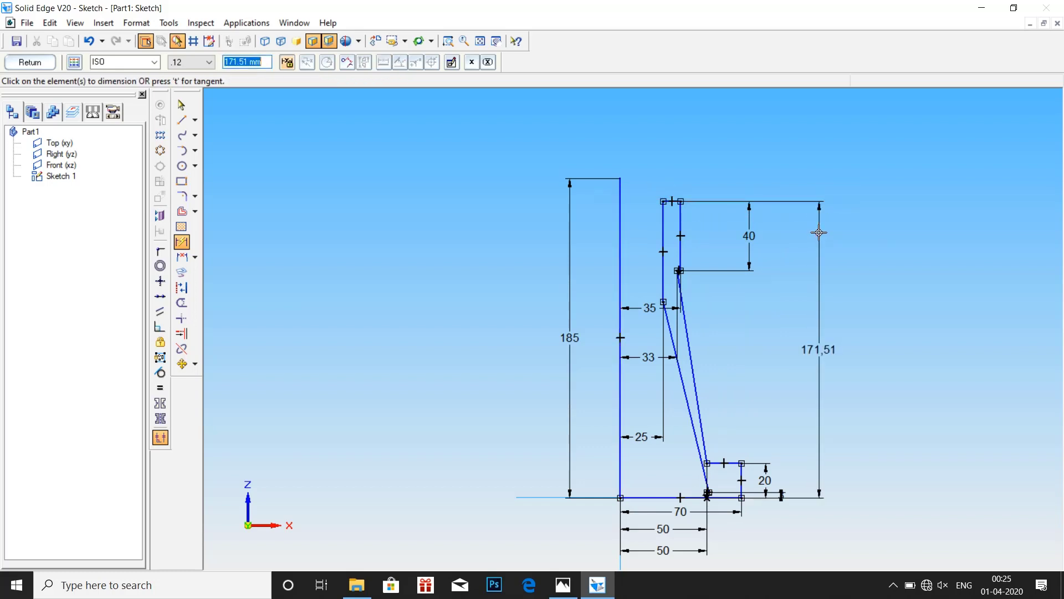
type("185")
key("Return")
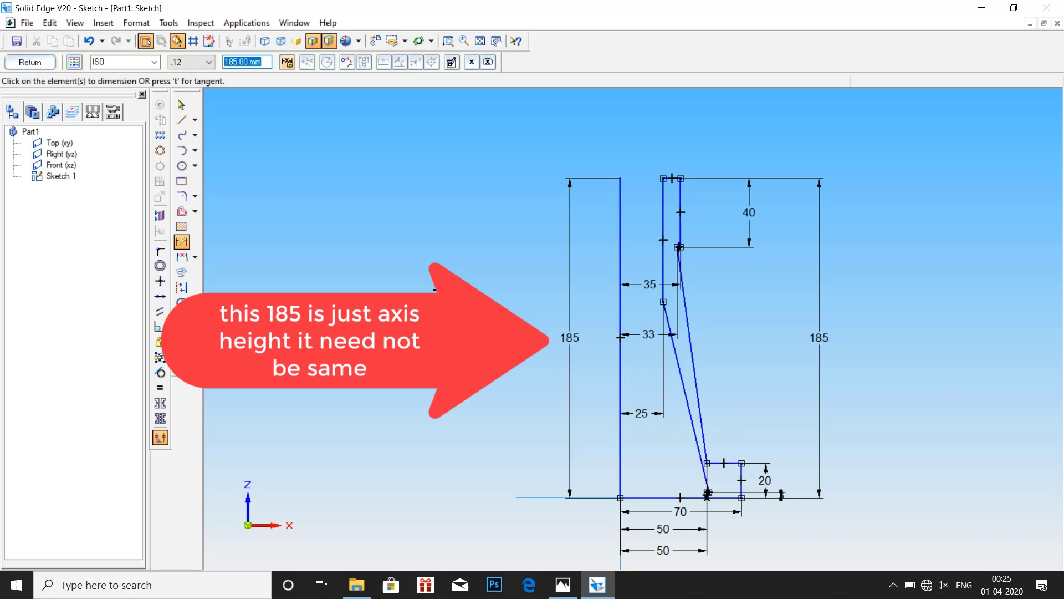
scroll(642, 378, "up", 1)
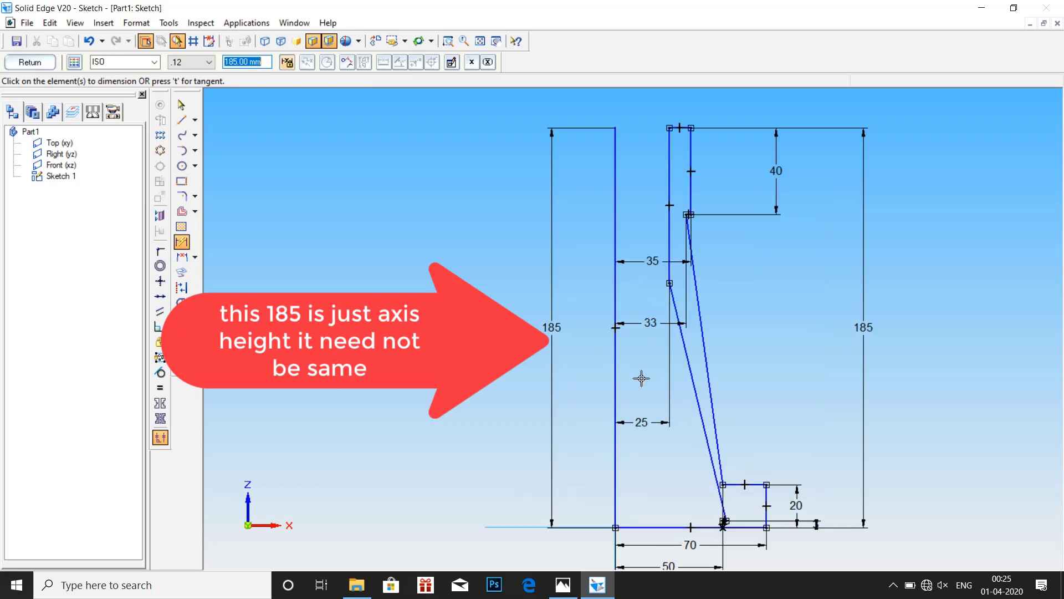
left_click(181, 104)
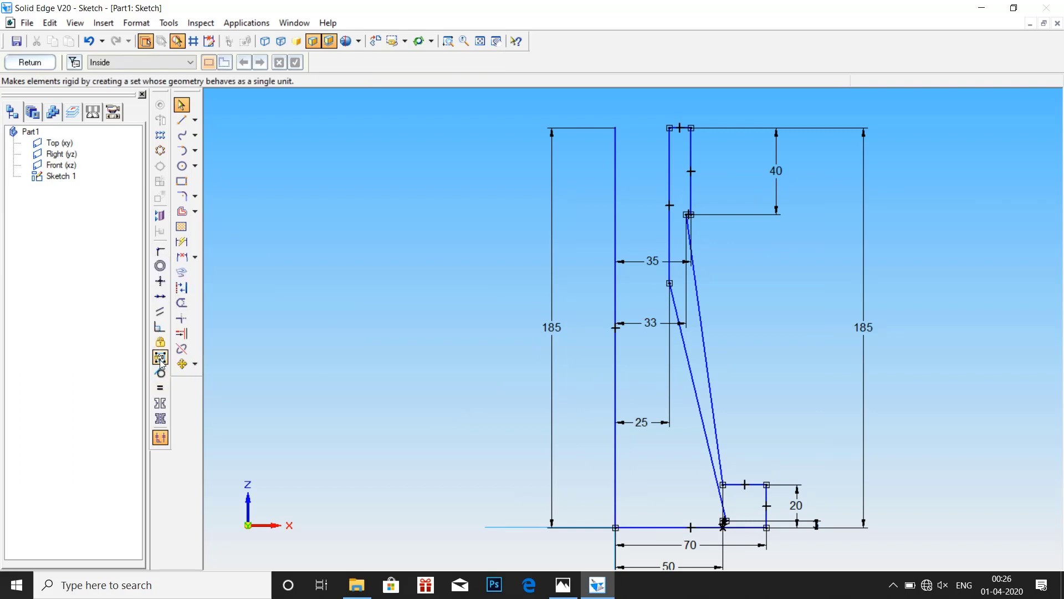
- Make the profile's two long slanted lines parallel
left_click(160, 312)
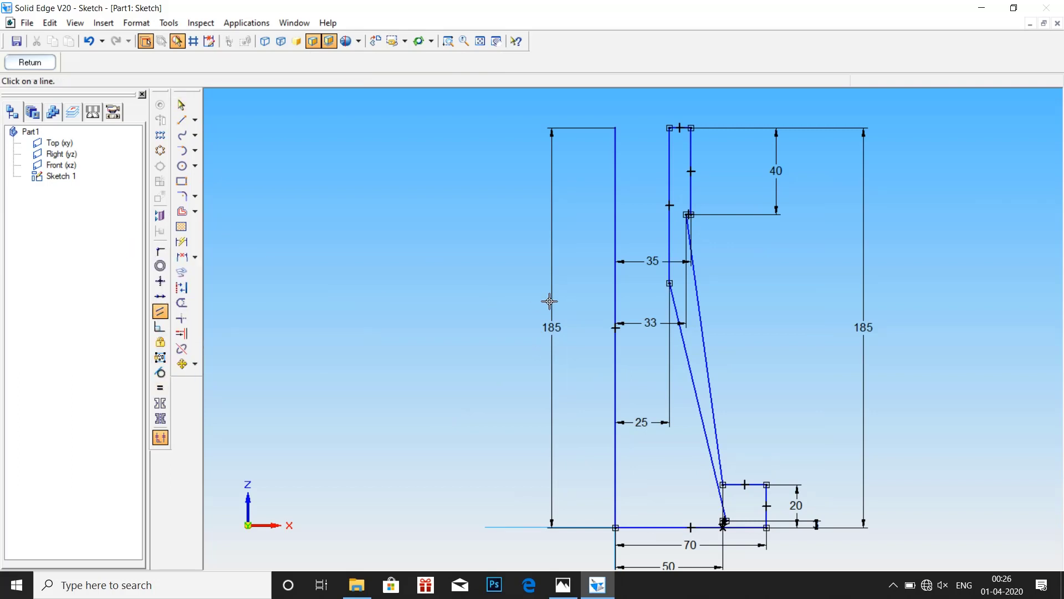
left_click(705, 326)
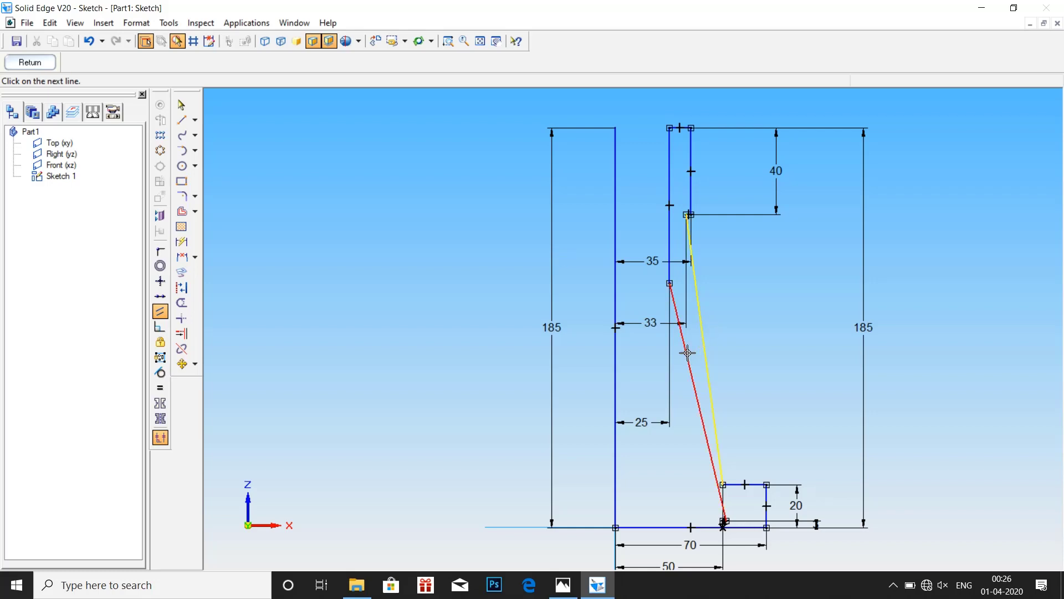
left_click(687, 352)
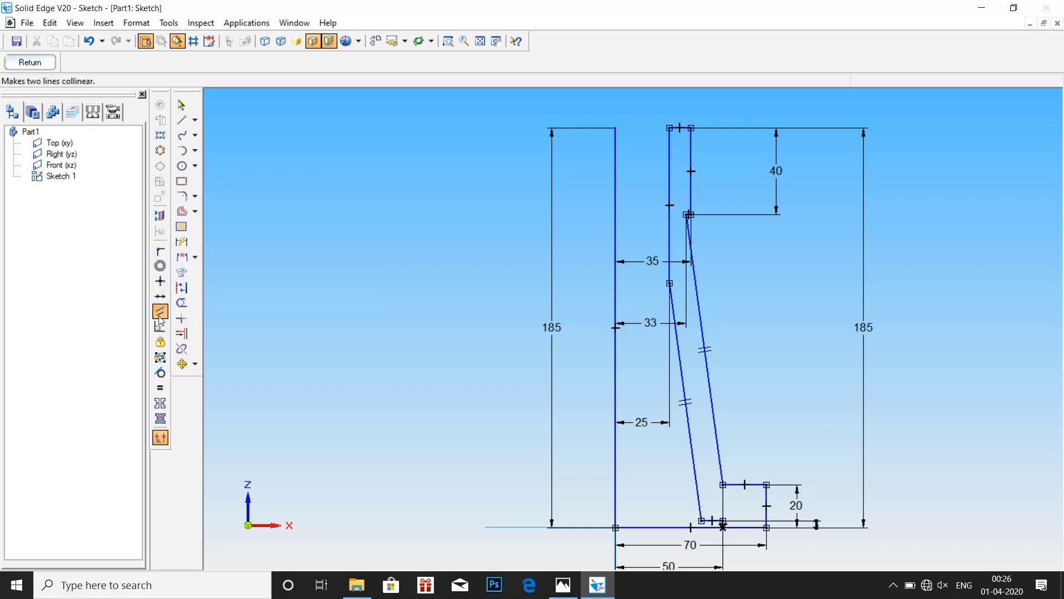
- Make the same two slanted lines equal in length
left_click(165, 391)
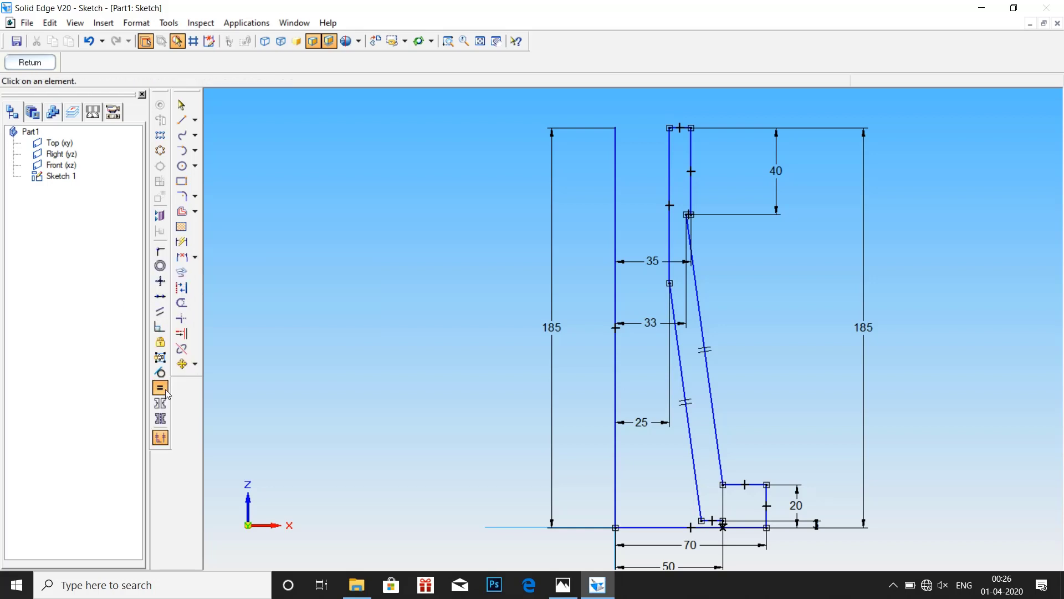
left_click(713, 387)
left_click(690, 417)
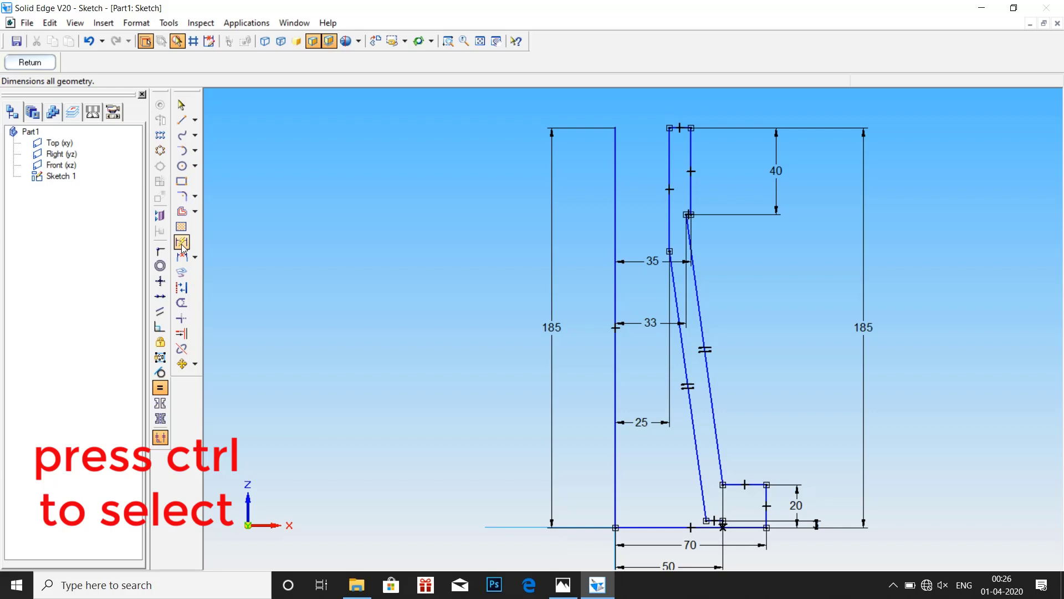
scroll(762, 535, "up", 3)
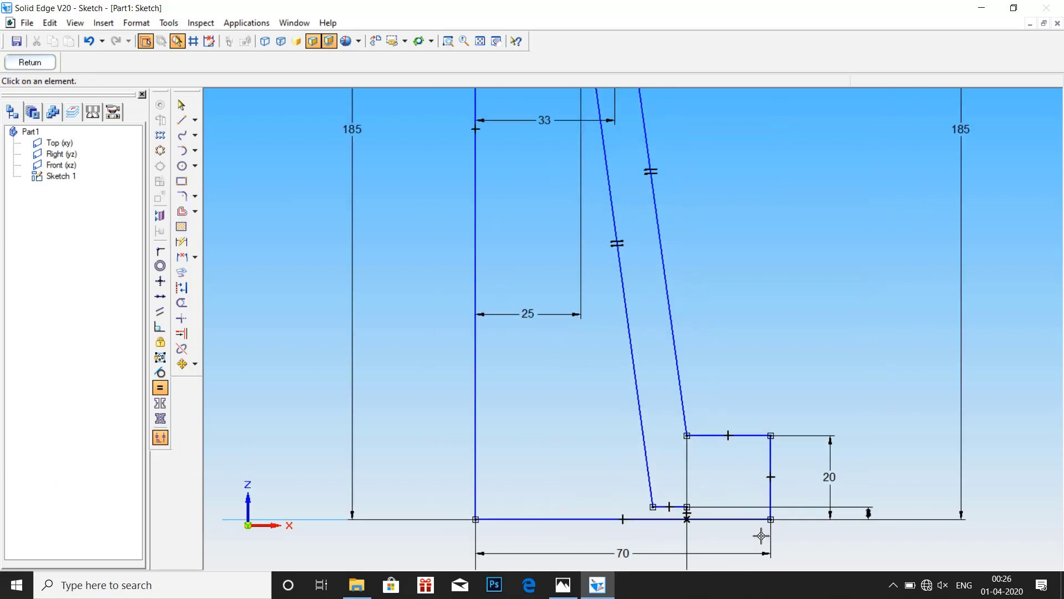
scroll(753, 542, "up", 2)
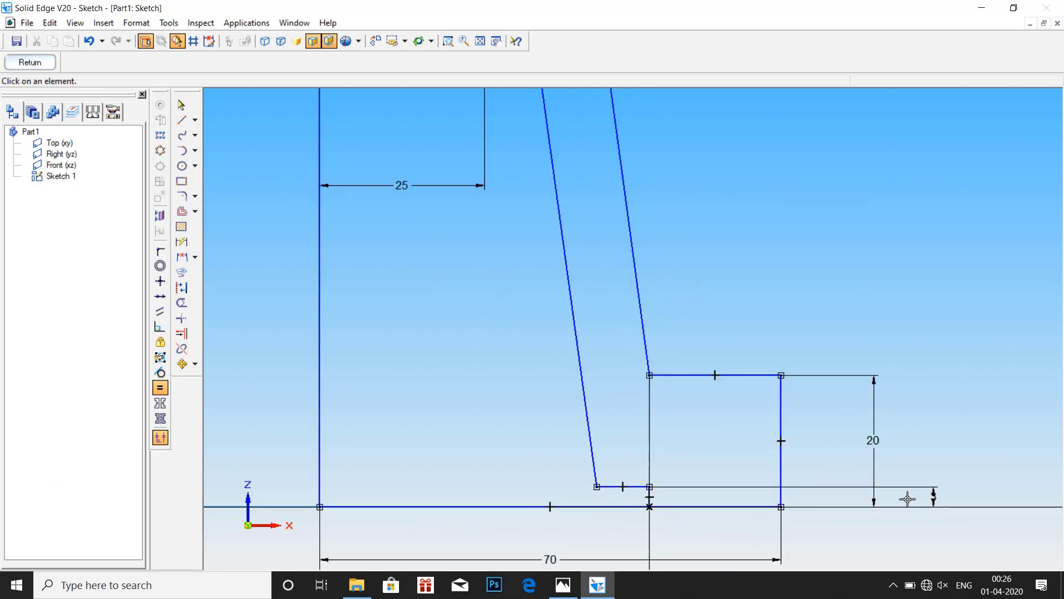
scroll(909, 498, "up", 2)
scroll(511, 487, "down", 6)
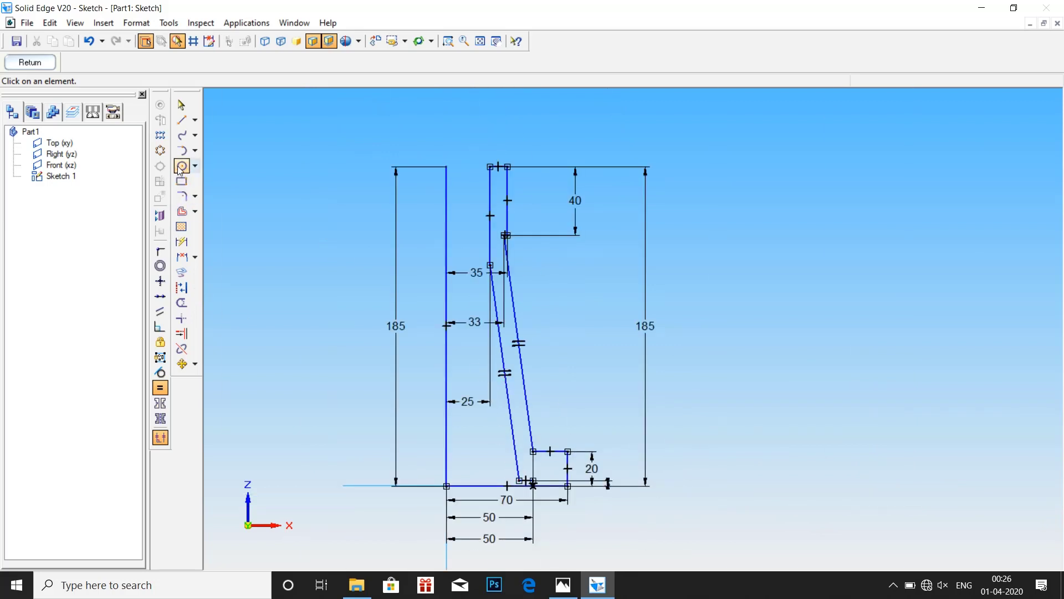
- Draw a short line from the inner slanted line to the outer one
left_click(181, 119)
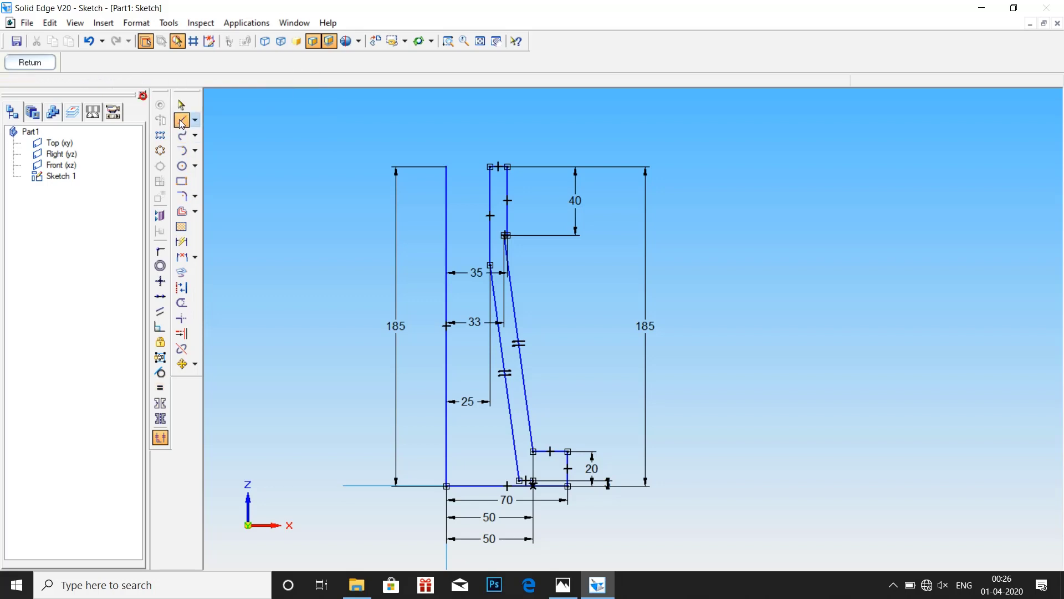
left_click(512, 416)
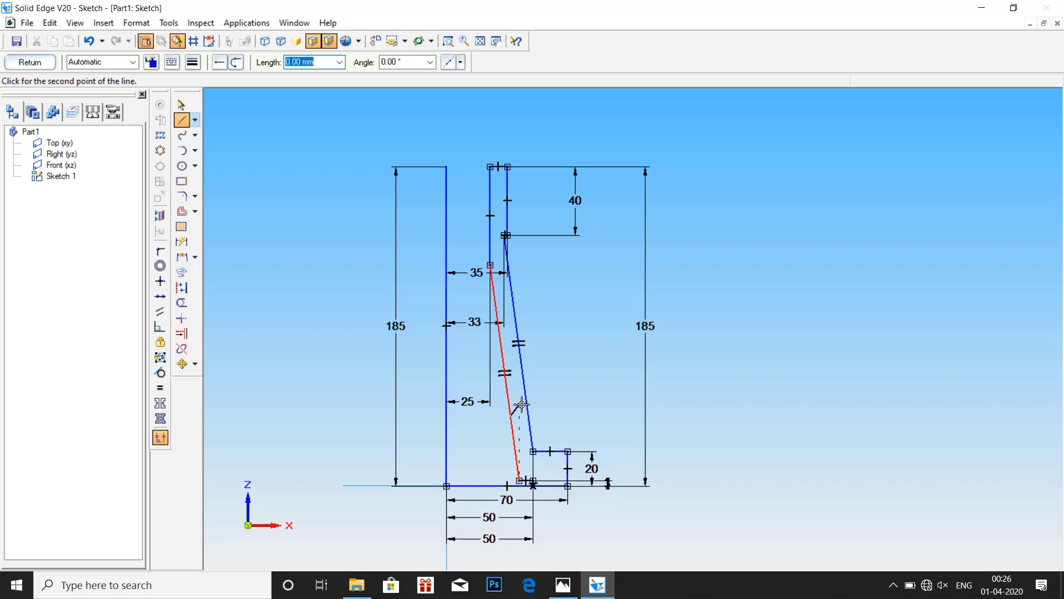
left_click(528, 403)
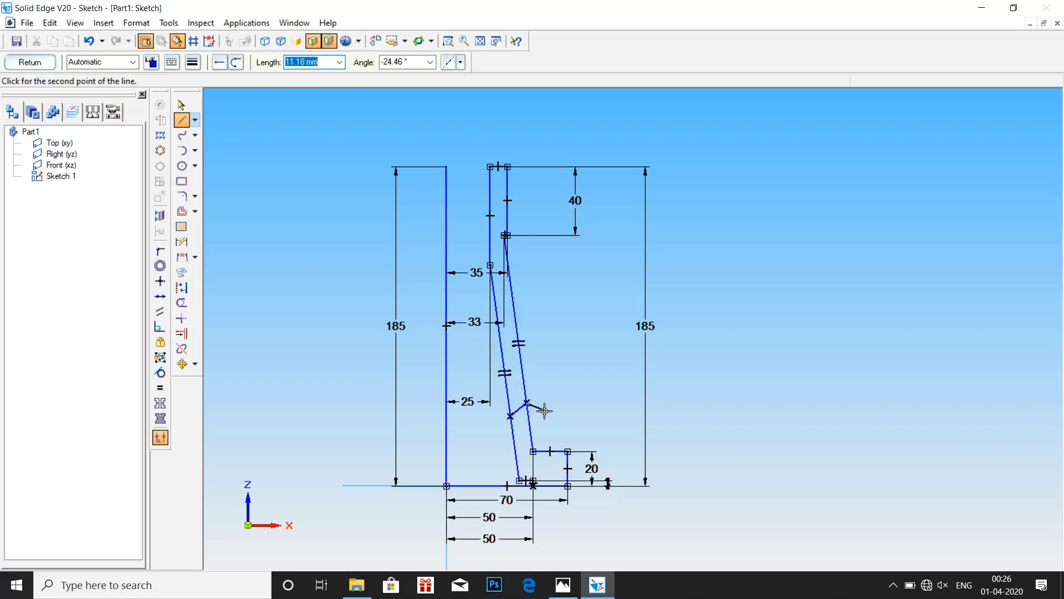
key("Escape")
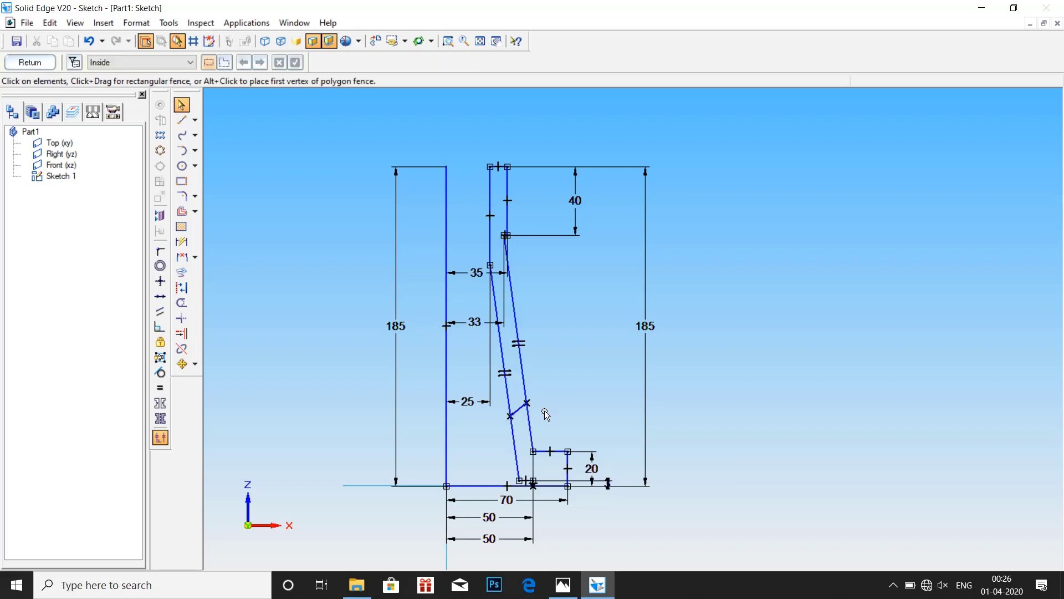
- Constrain the short connecting line perpendicular to the slanted wall line
left_click(160, 326)
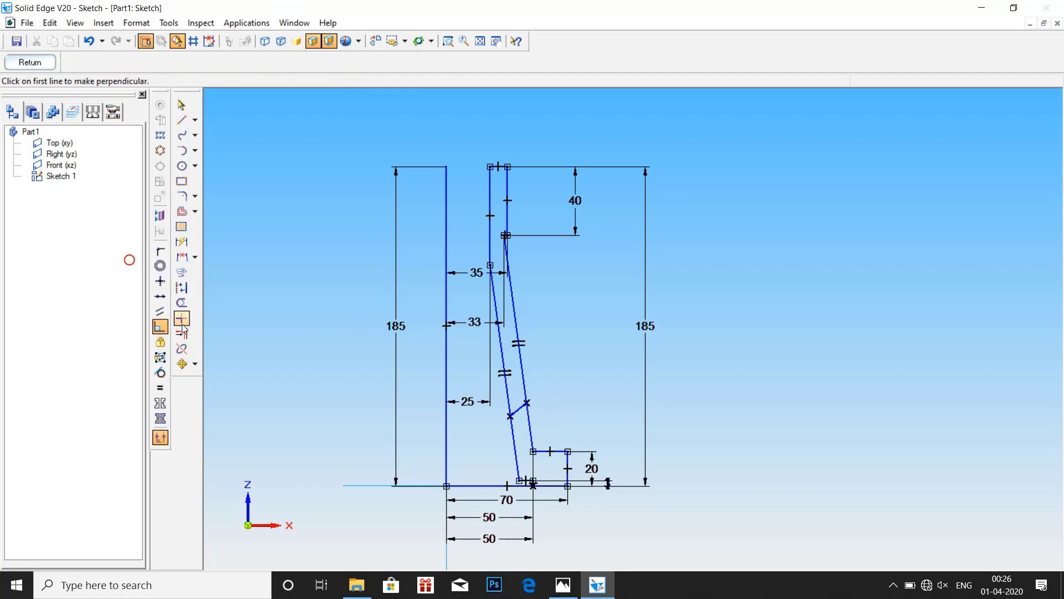
left_click(519, 409)
left_click(530, 423)
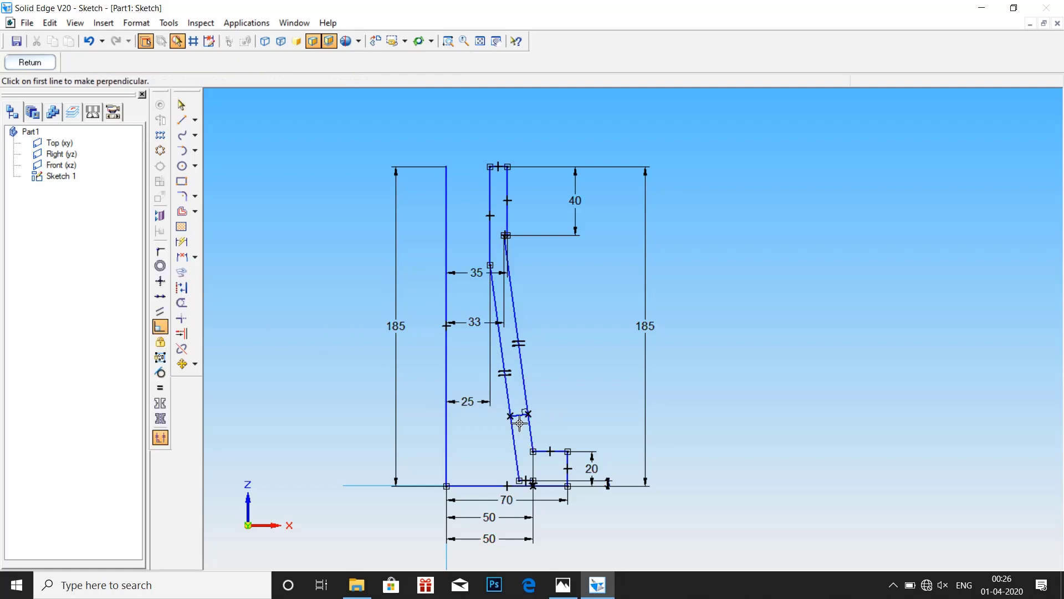
left_click(519, 413)
right_click(411, 340)
left_click(563, 585)
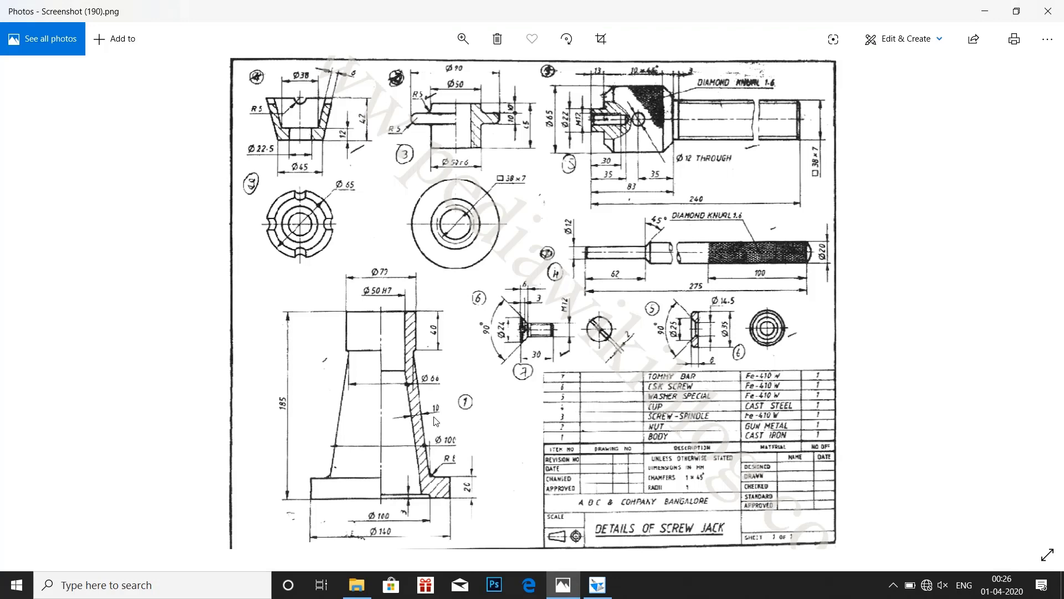
left_click(597, 585)
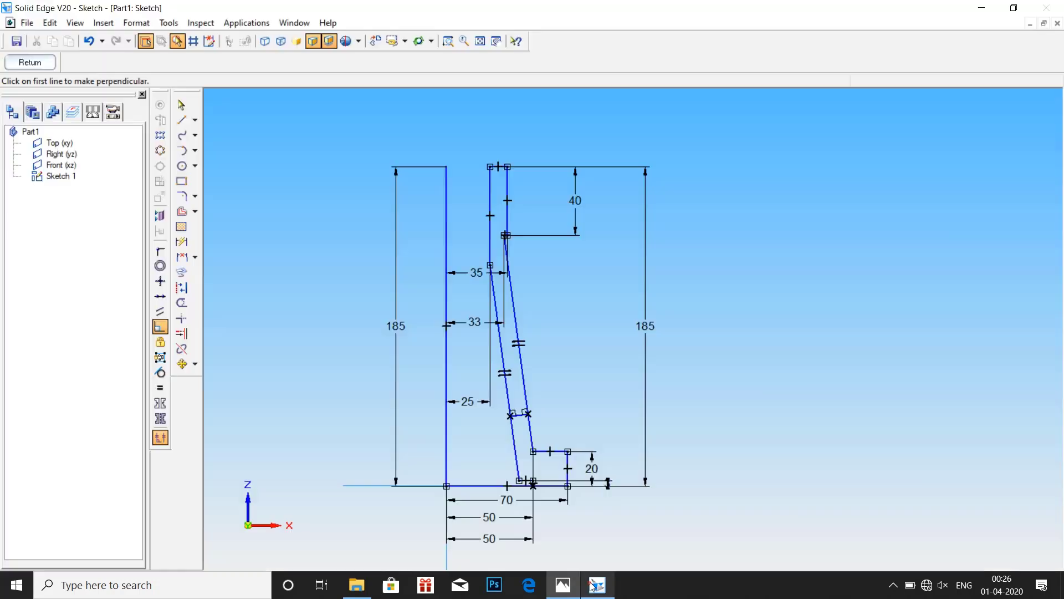
- Dimension the short connecting segment at 10 to set the wall thickness
left_click(182, 241)
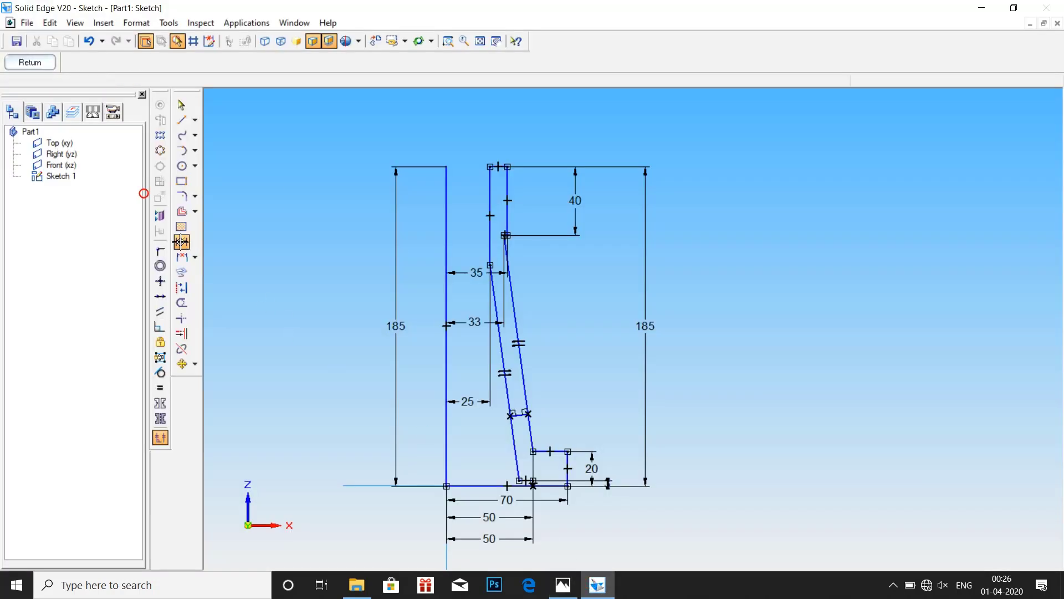
left_click(516, 415)
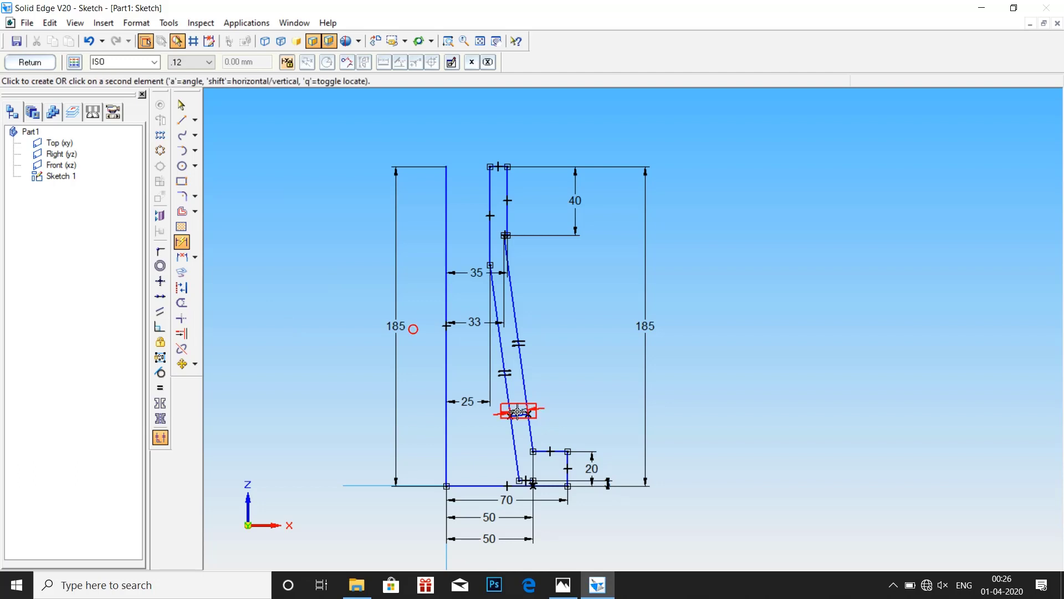
left_click(546, 361)
type("10")
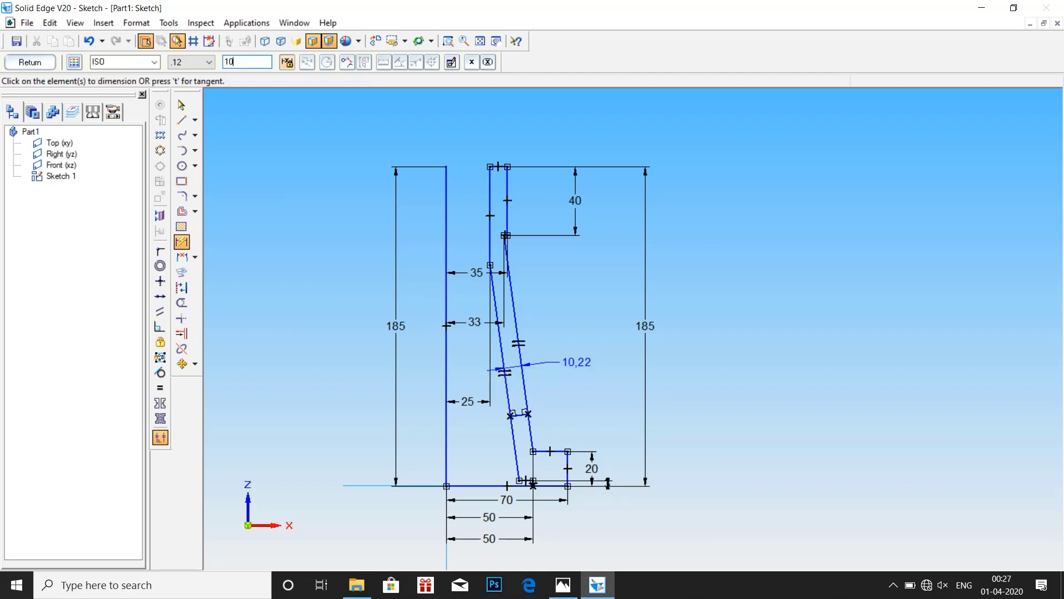
key("Return")
left_click(181, 105)
scroll(507, 518, "up", 3)
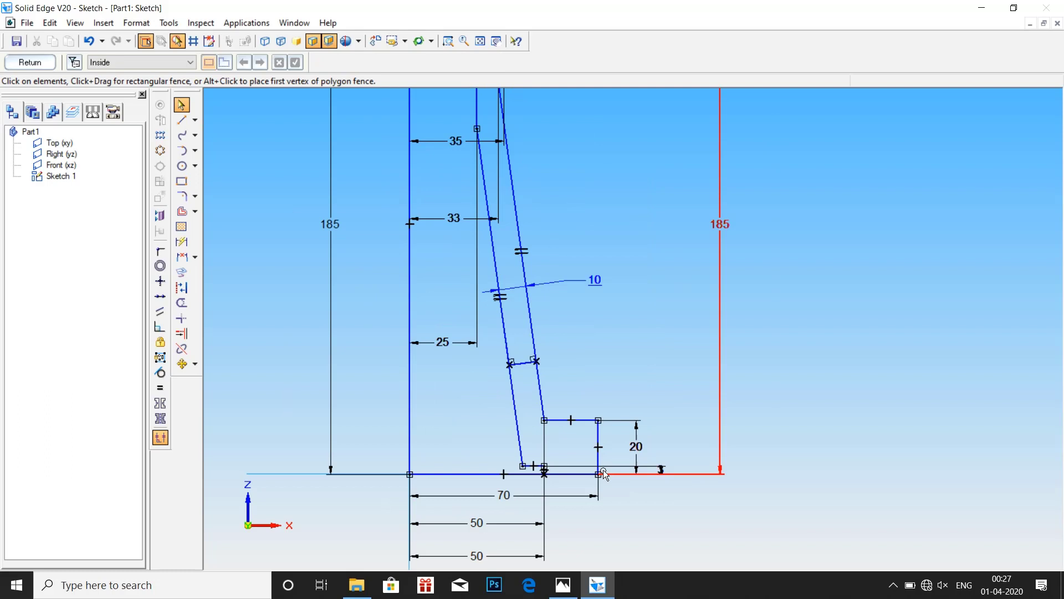
scroll(561, 264, "down", 3)
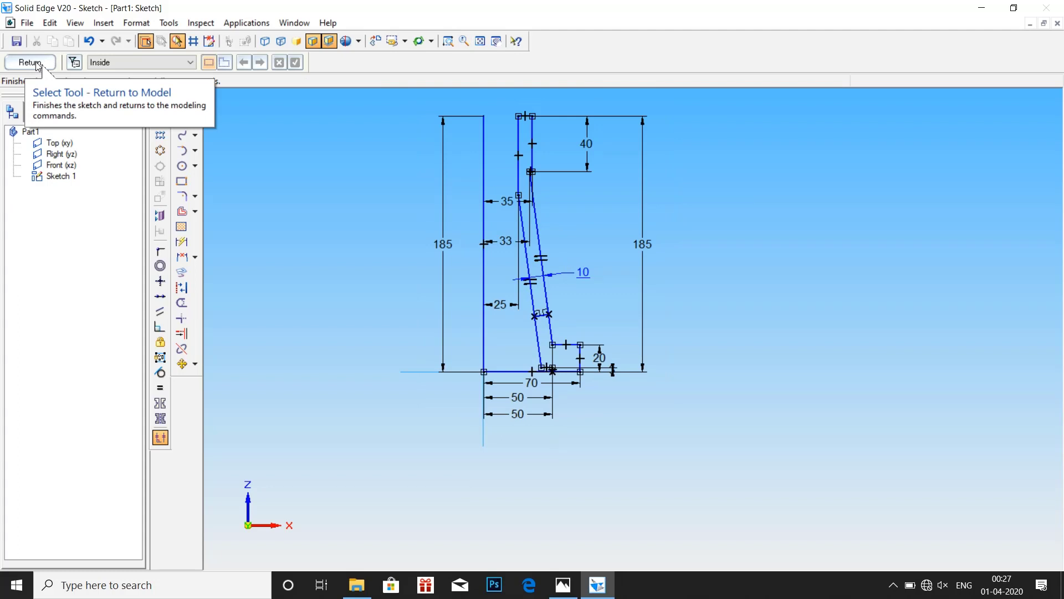
- Finish Sketch 1 and start a Revolved Protrusion, fitting the sketch in view
left_click(37, 63)
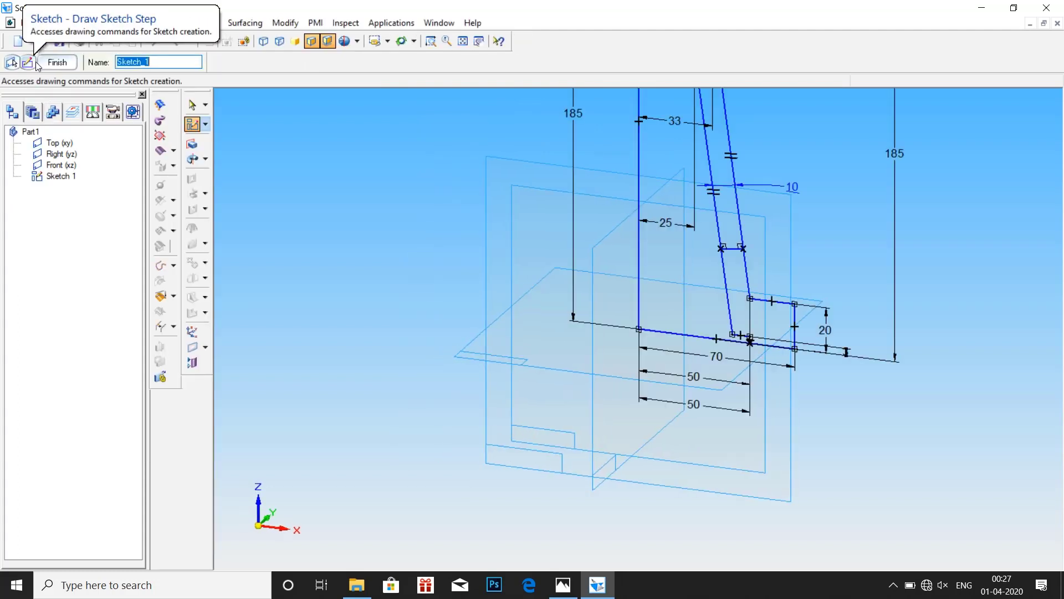
scroll(350, 118, "down", 2)
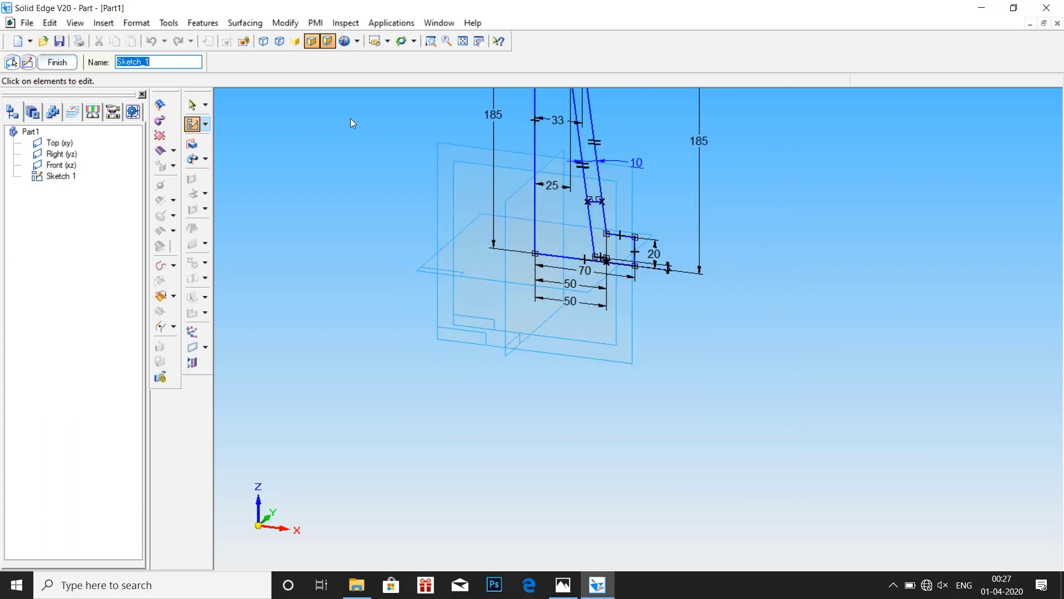
left_click(431, 41)
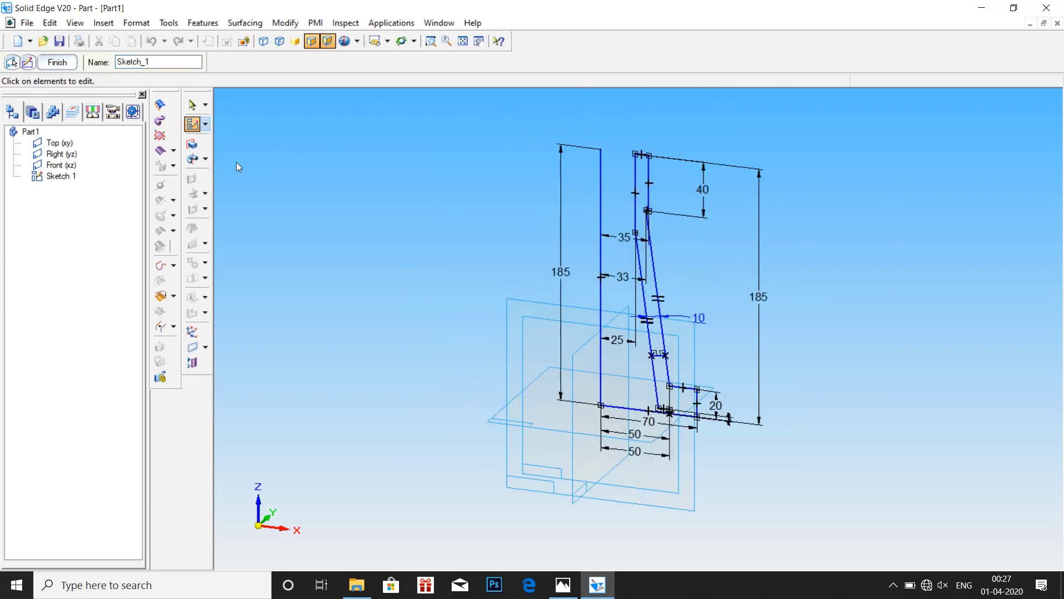
left_click(194, 159)
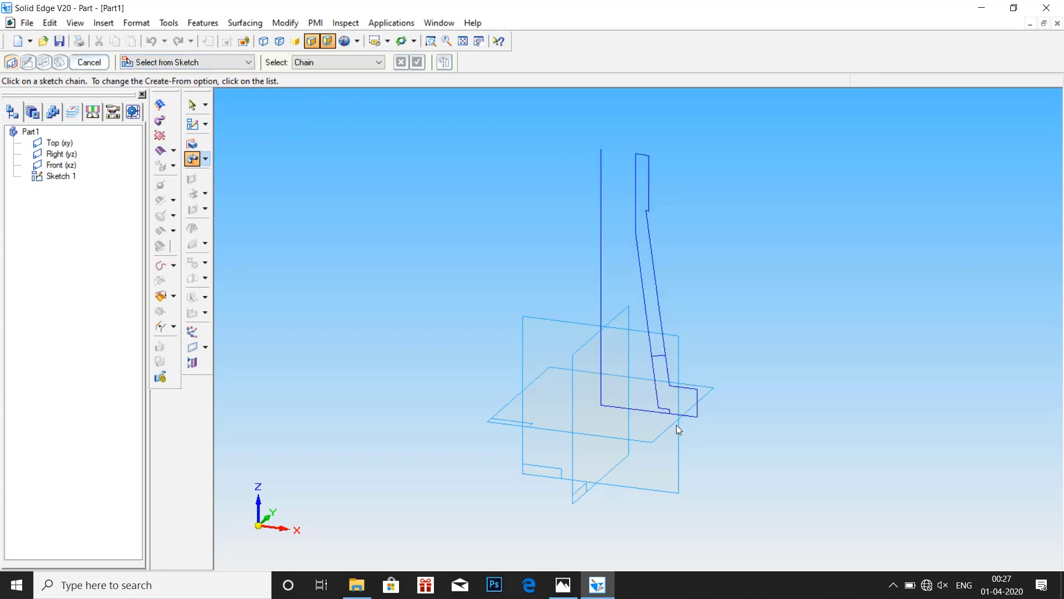
scroll(675, 421, "up", 3)
scroll(674, 421, "up", 5)
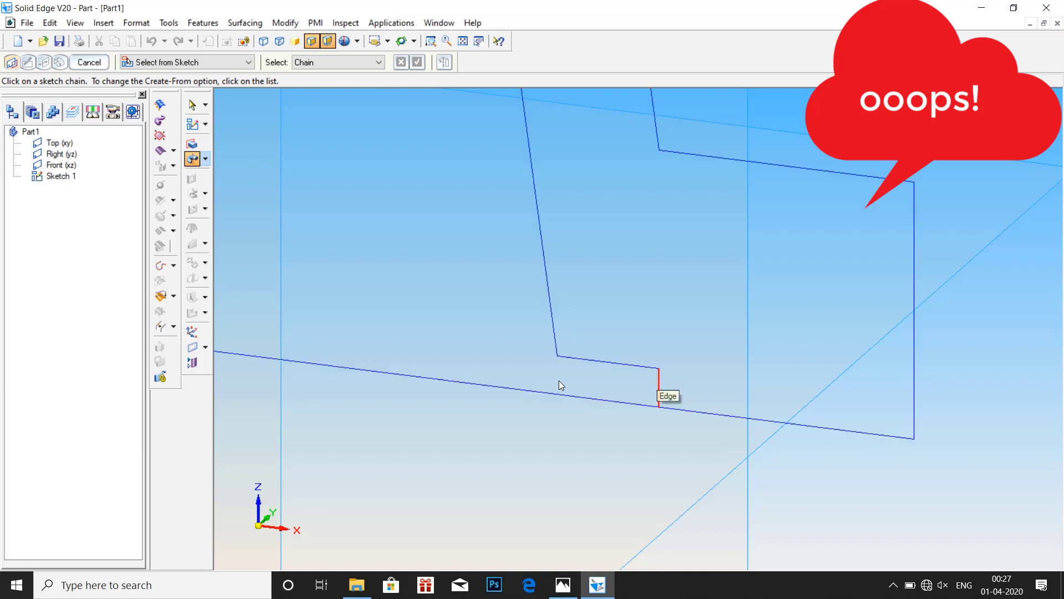
scroll(559, 380, "down", 3)
scroll(488, 108, "down", 8)
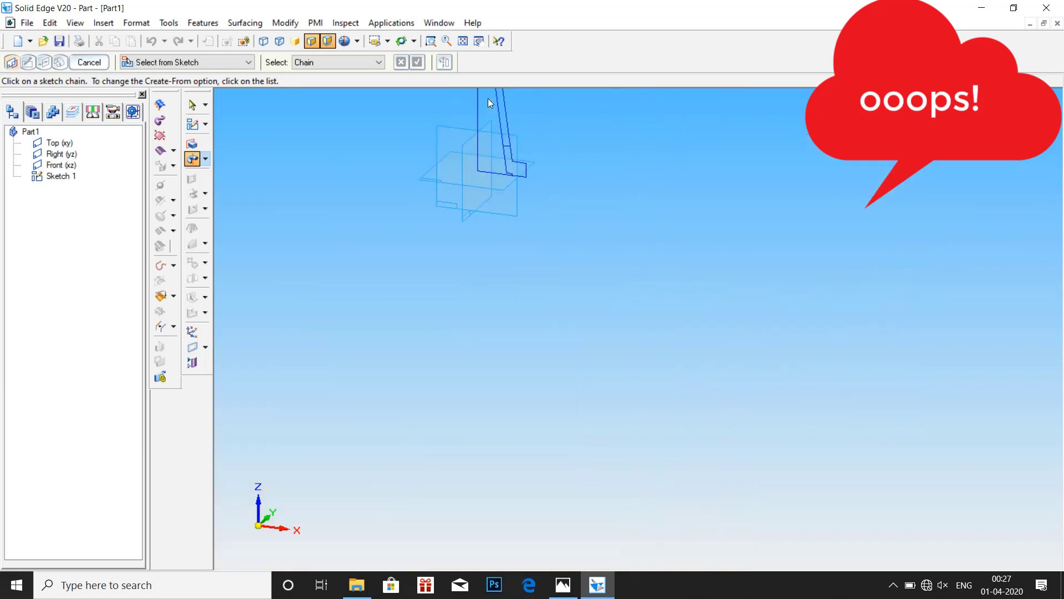
left_click(463, 41)
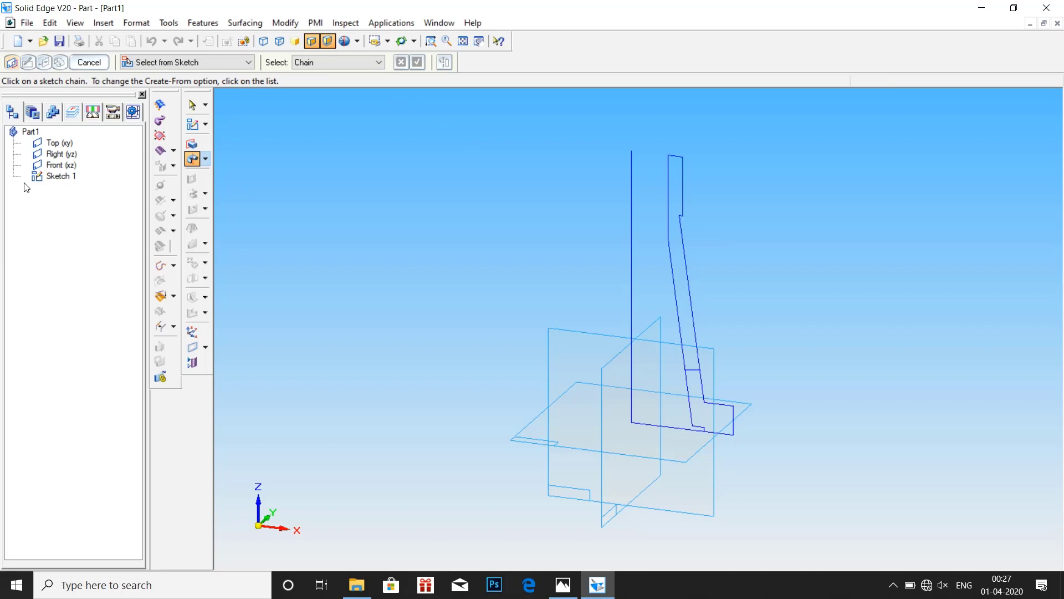
- Cancel the protrusion and reopen Sketch 1's profile for editing from PathFinder
left_click(193, 106)
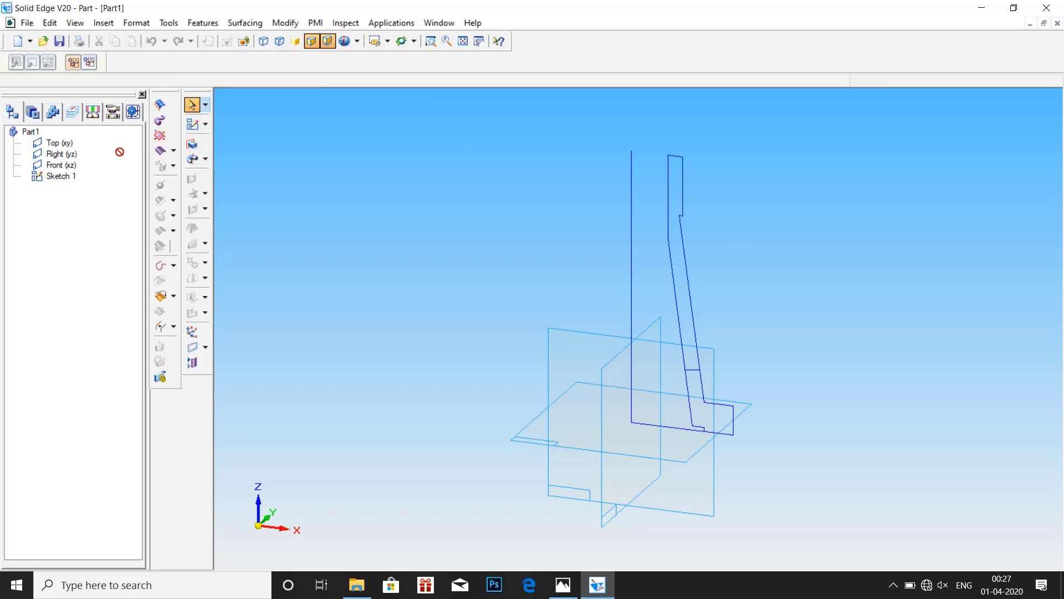
left_click(63, 176)
right_click(64, 177)
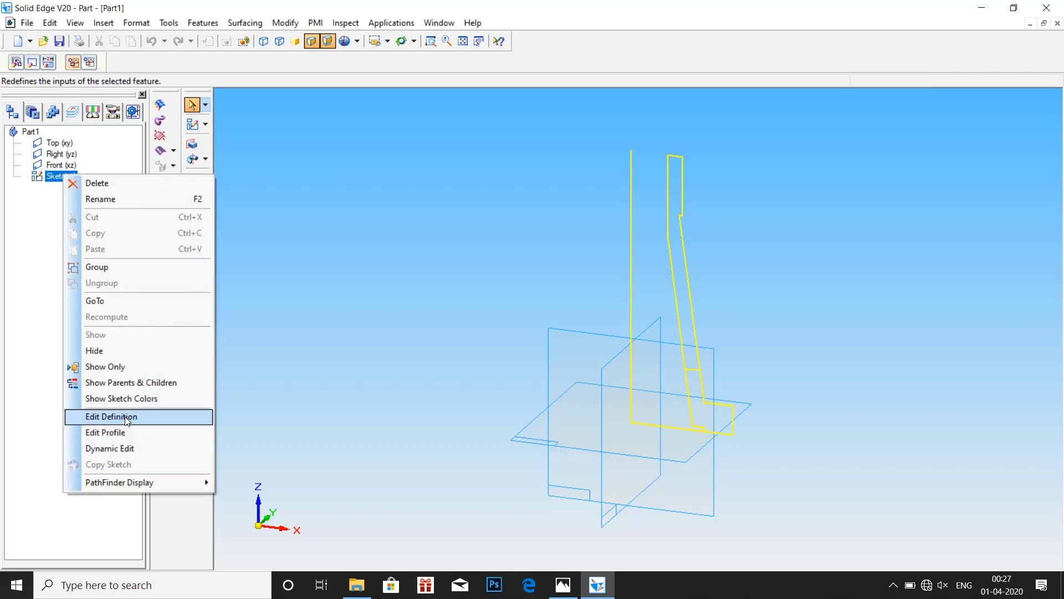
left_click(122, 432)
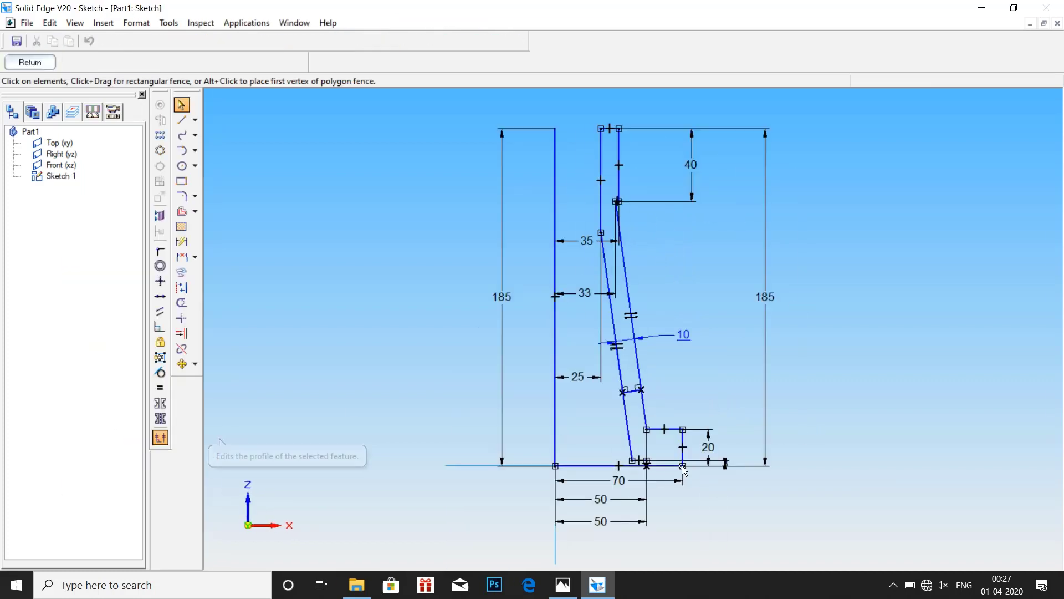
scroll(647, 469, "up", 5)
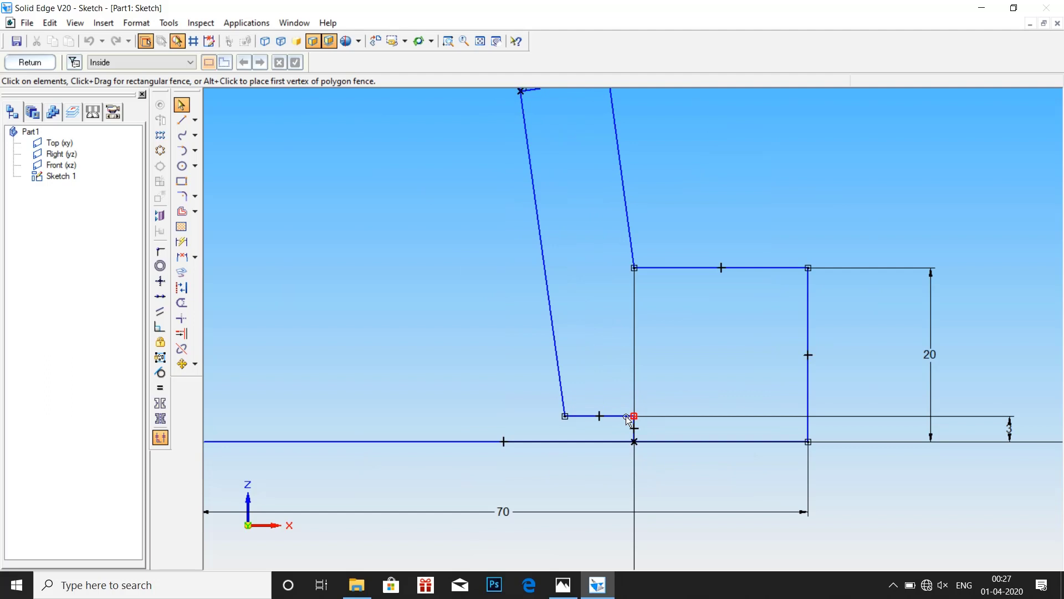
scroll(713, 252, "down", 4)
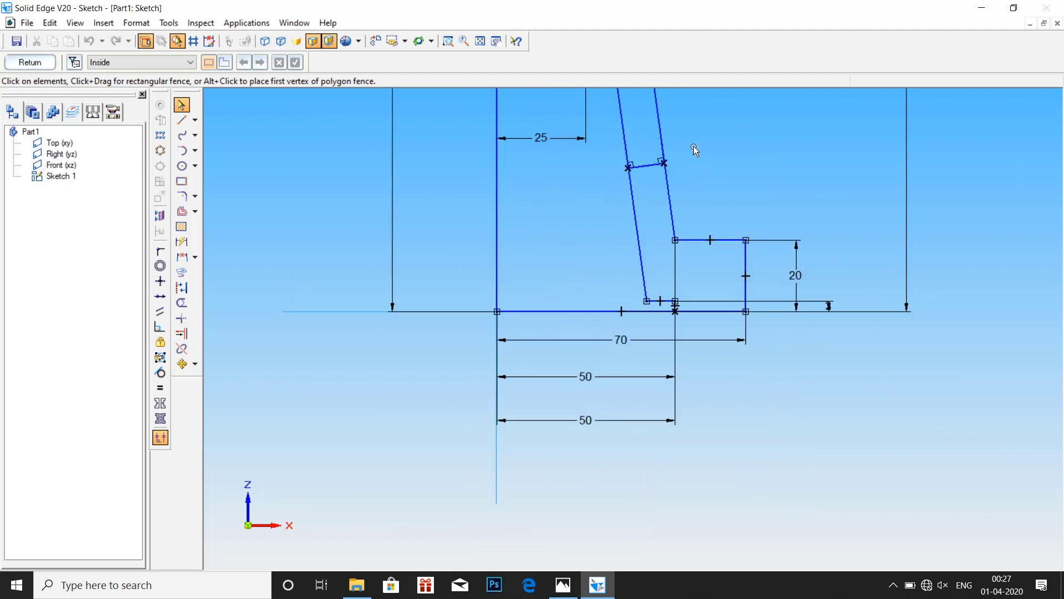
left_click(479, 41)
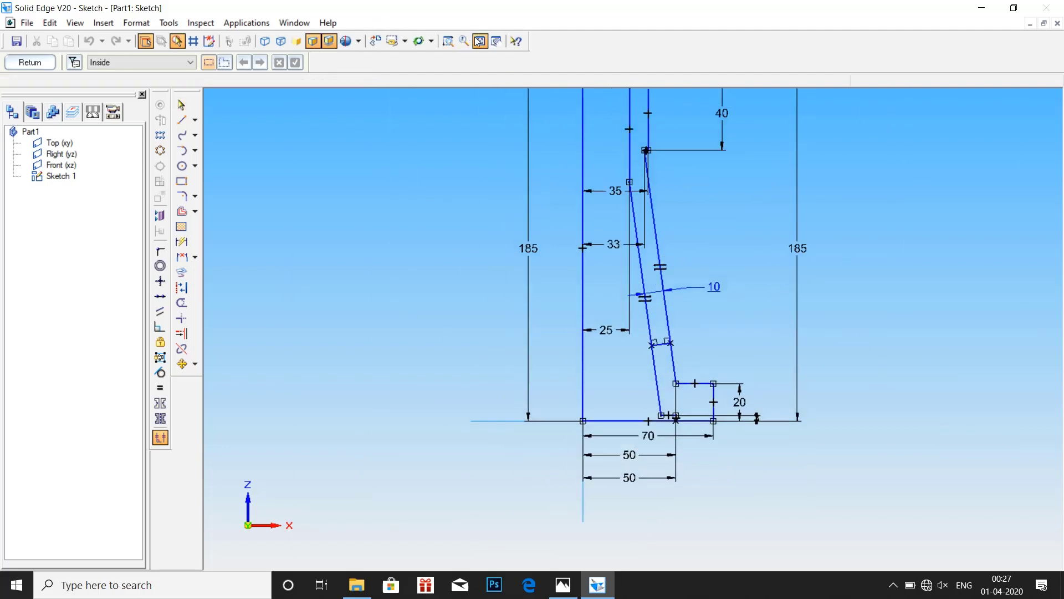
- Fillet the corner between the slanted and short horizontal lines with radius 8
left_click(183, 197)
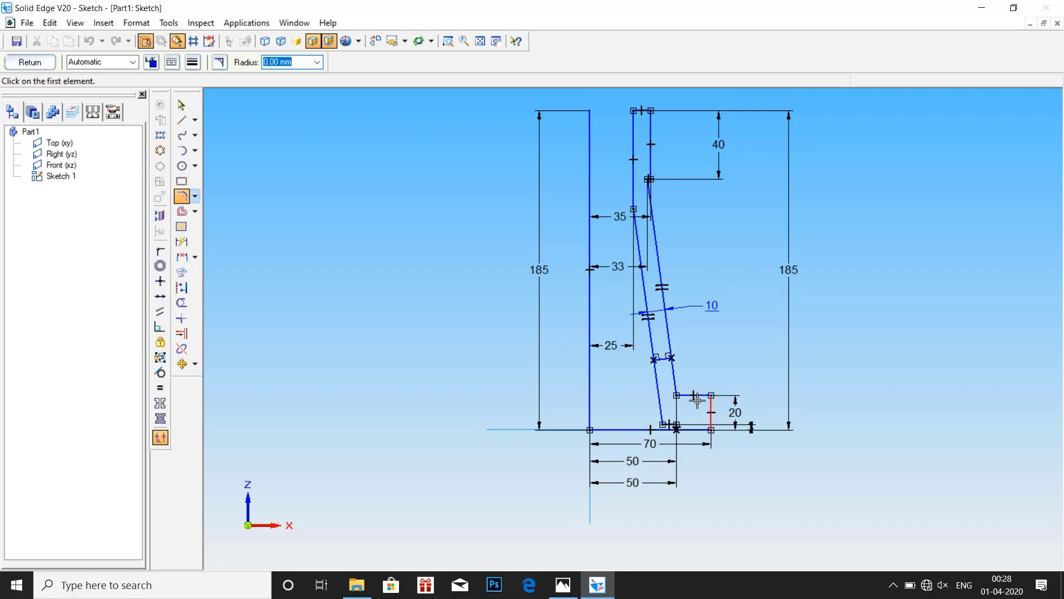
left_click(678, 393)
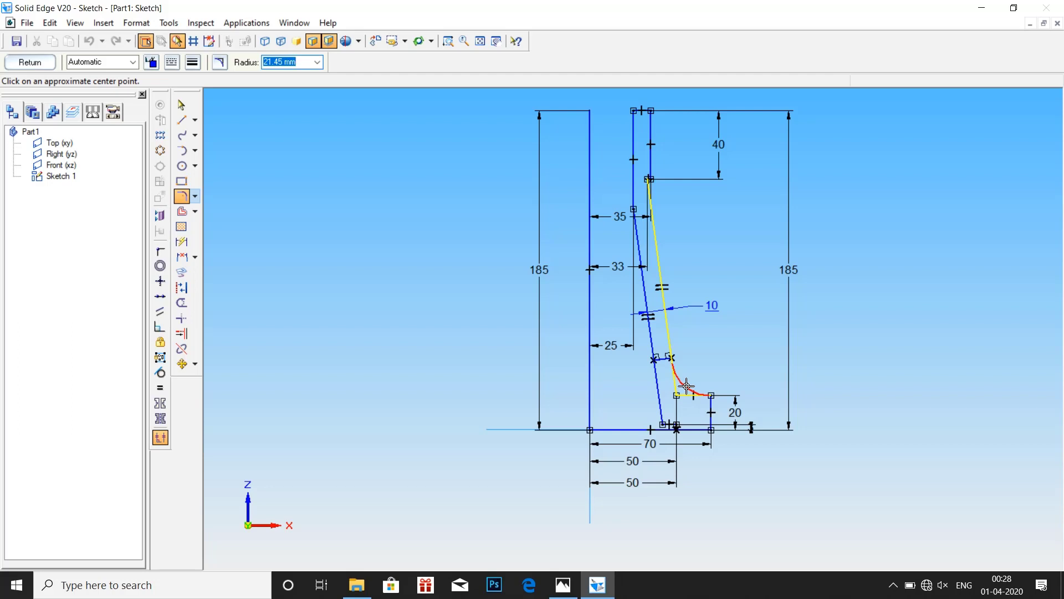
type("8")
left_click(687, 386)
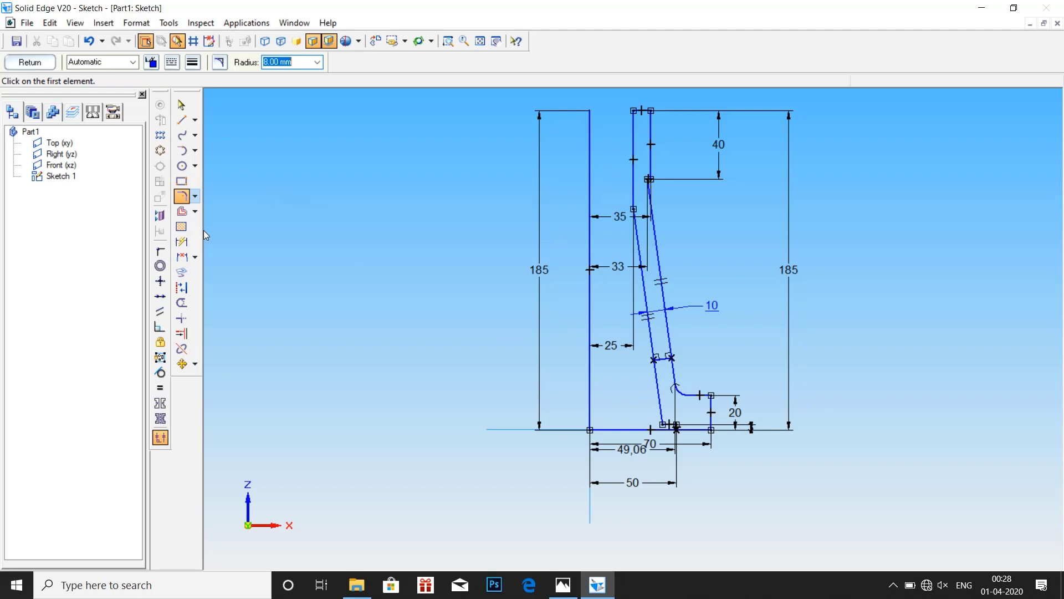
- Trim the unwanted bottom segment off the profile, then select the 10 dimension
left_click(181, 303)
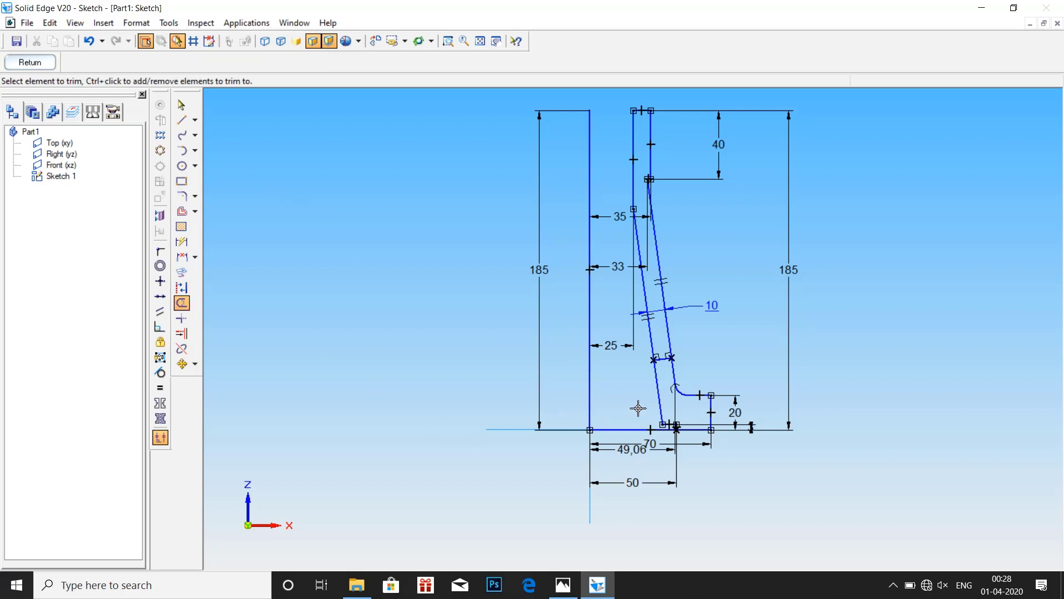
left_click(620, 427)
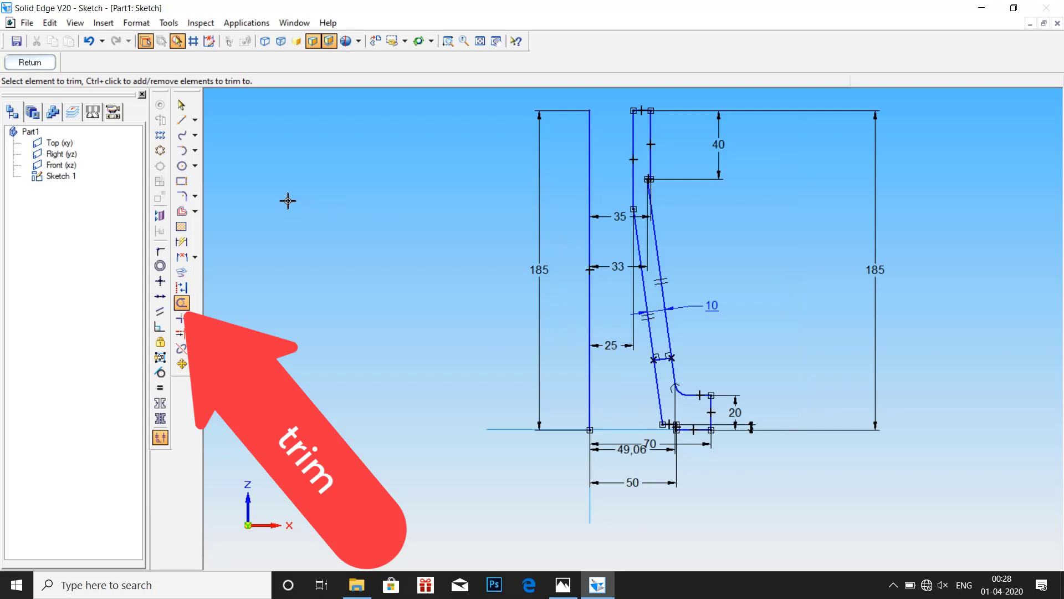
scroll(671, 308, "up", 2)
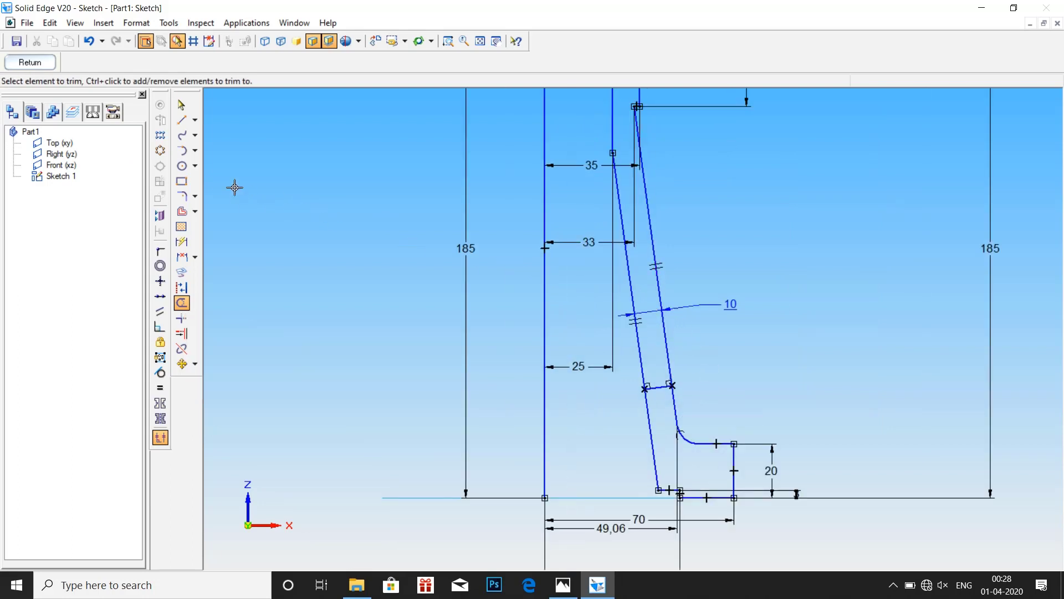
left_click(182, 104)
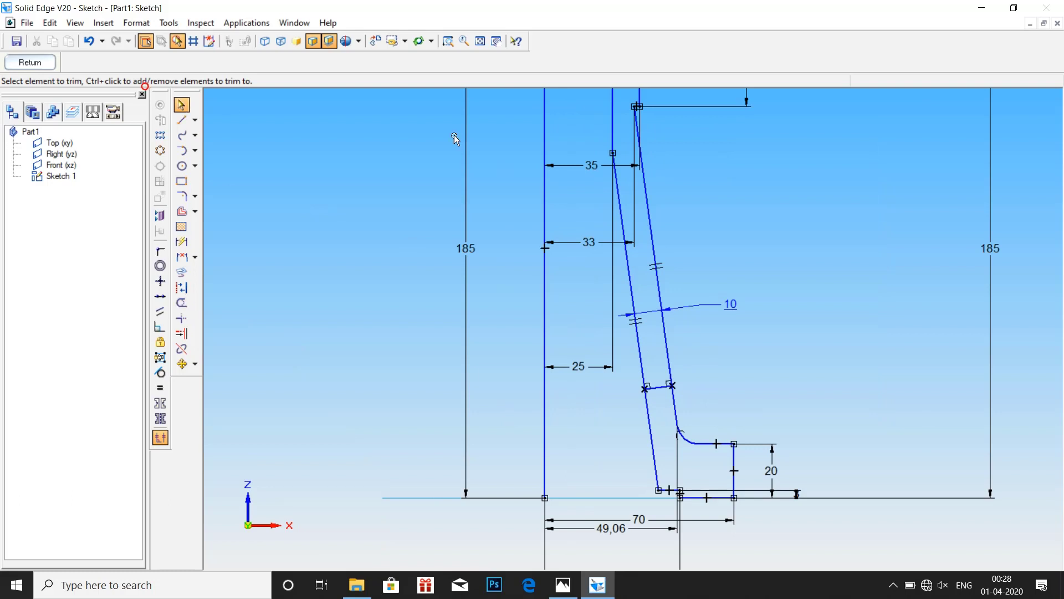
left_click(729, 308)
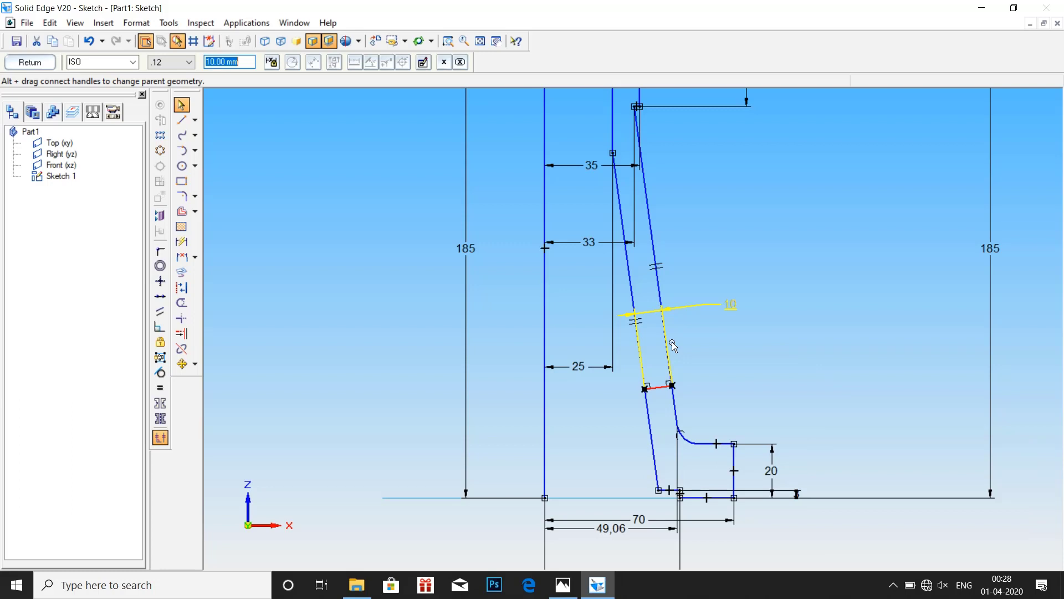
- Replace the old 10 dimension with a 10 gap dimension between the slanted lines
key("Escape")
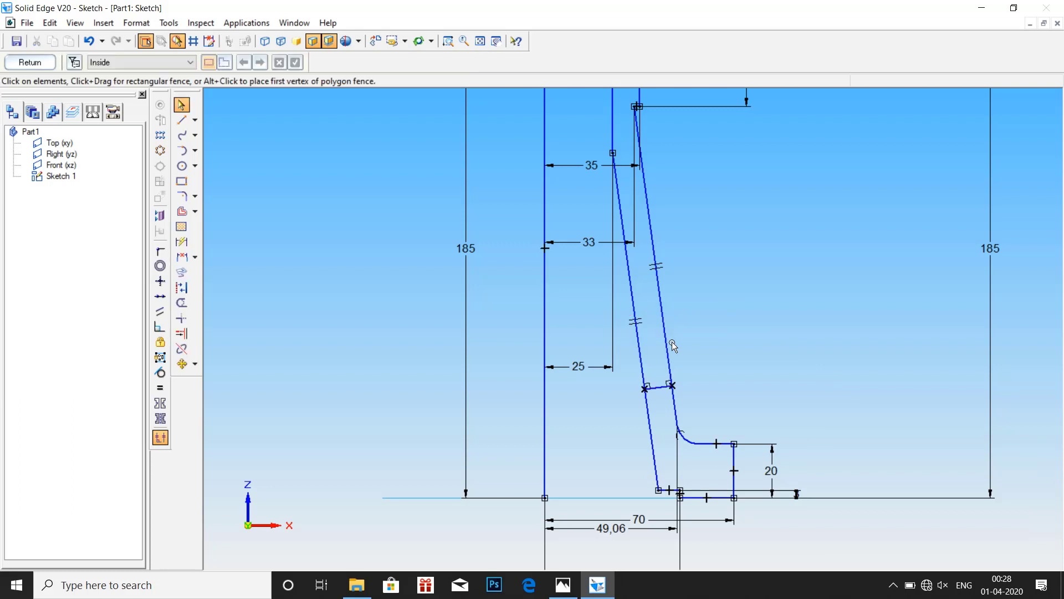
left_click(183, 242)
left_click(666, 386)
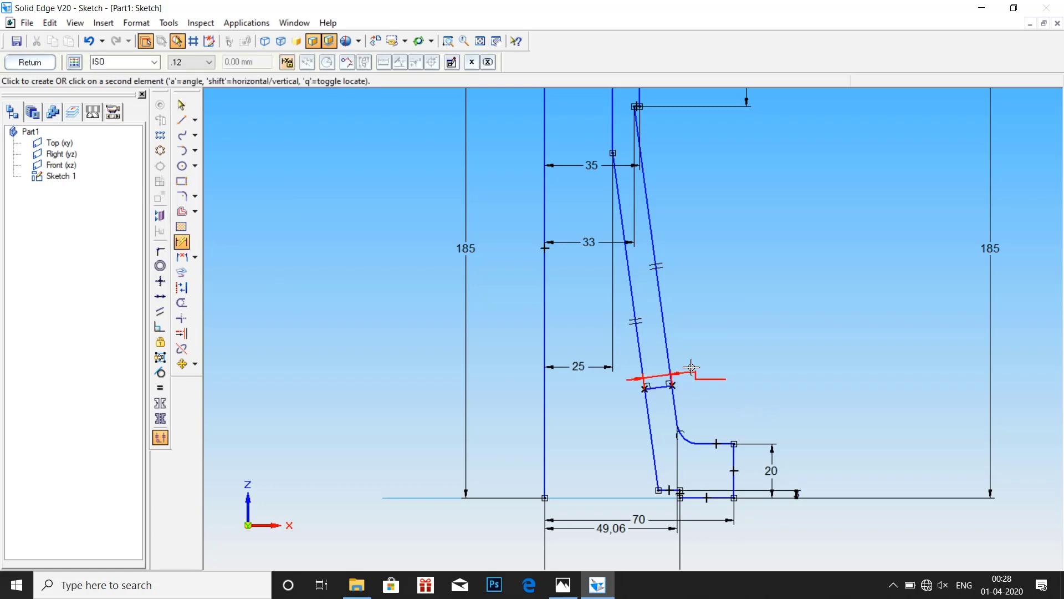
left_click(721, 349)
type("1")
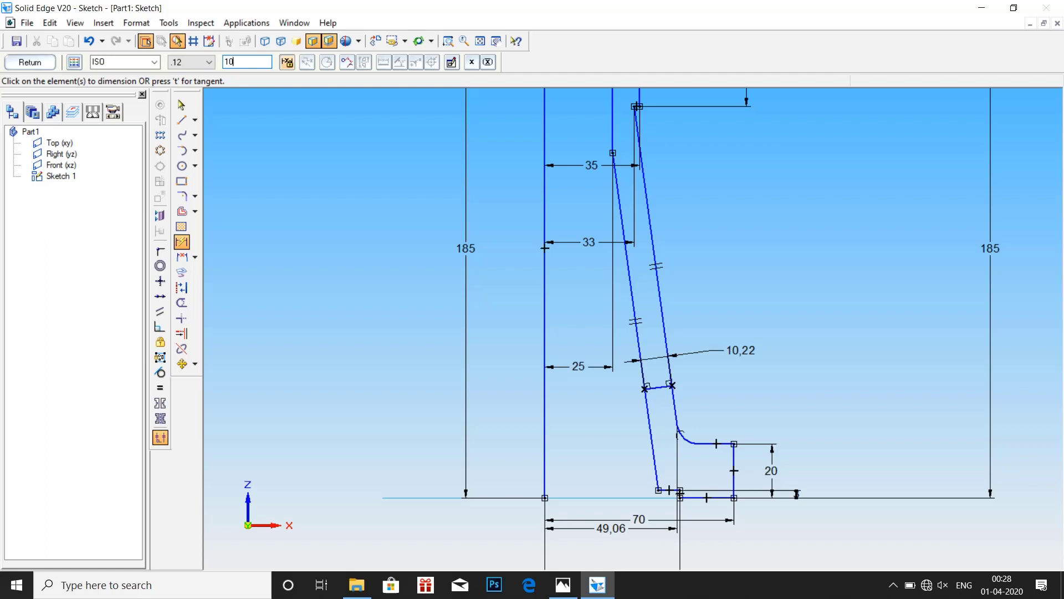
type("0")
key("Return")
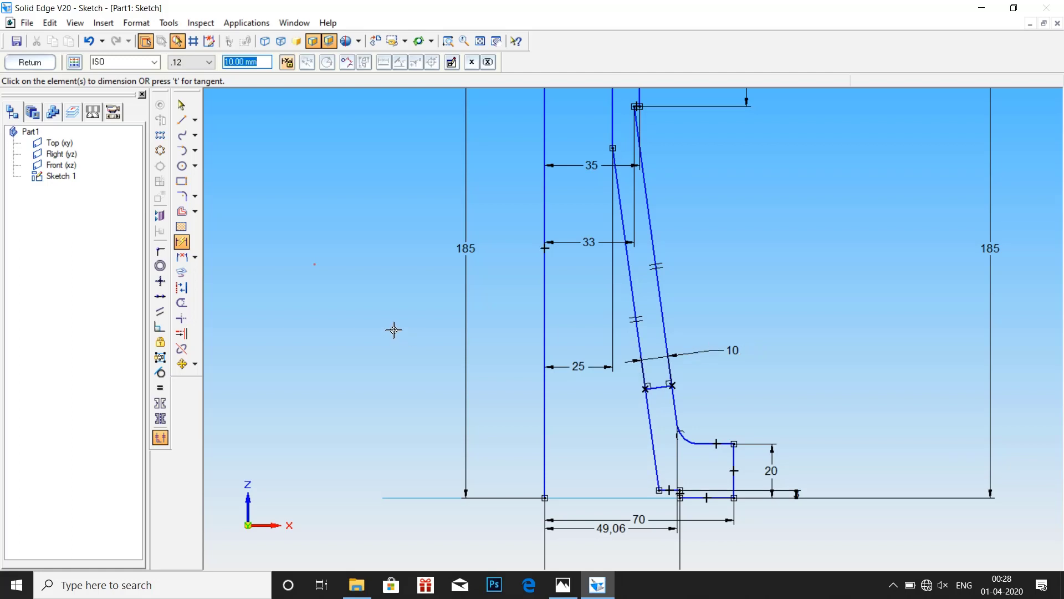
scroll(601, 538, "up", 2)
scroll(651, 374, "down", 2)
scroll(652, 374, "down", 2)
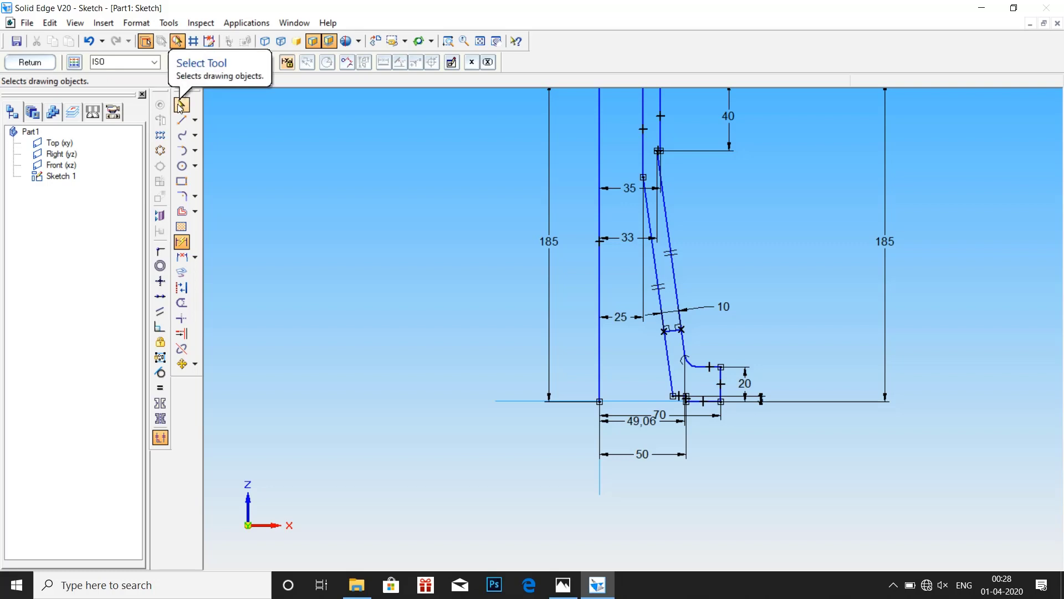
- Close the sketch and revolve the profile 360° about the vertical axis line
left_click(42, 65)
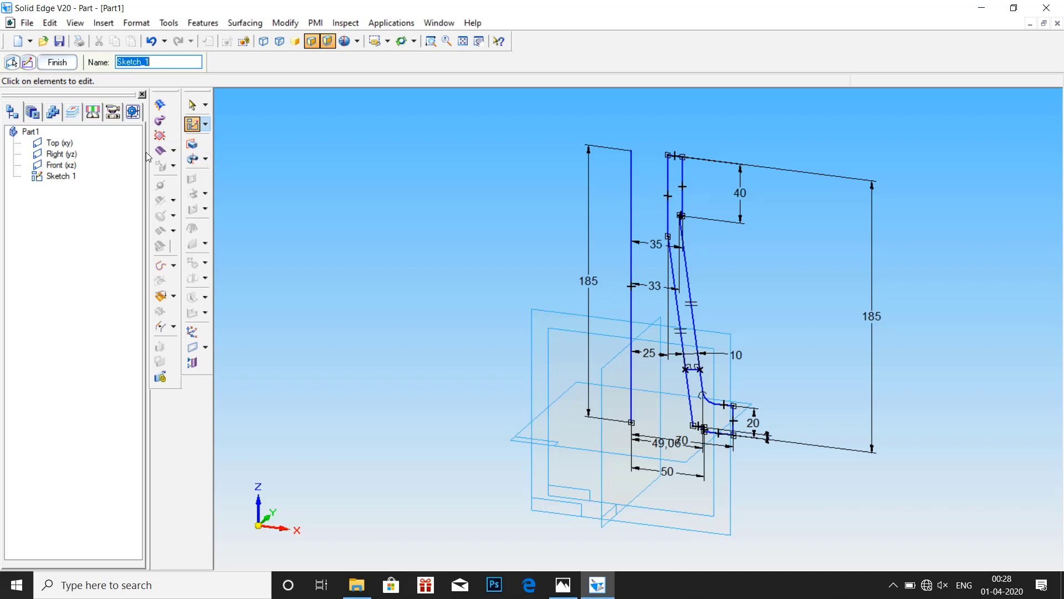
left_click(192, 160)
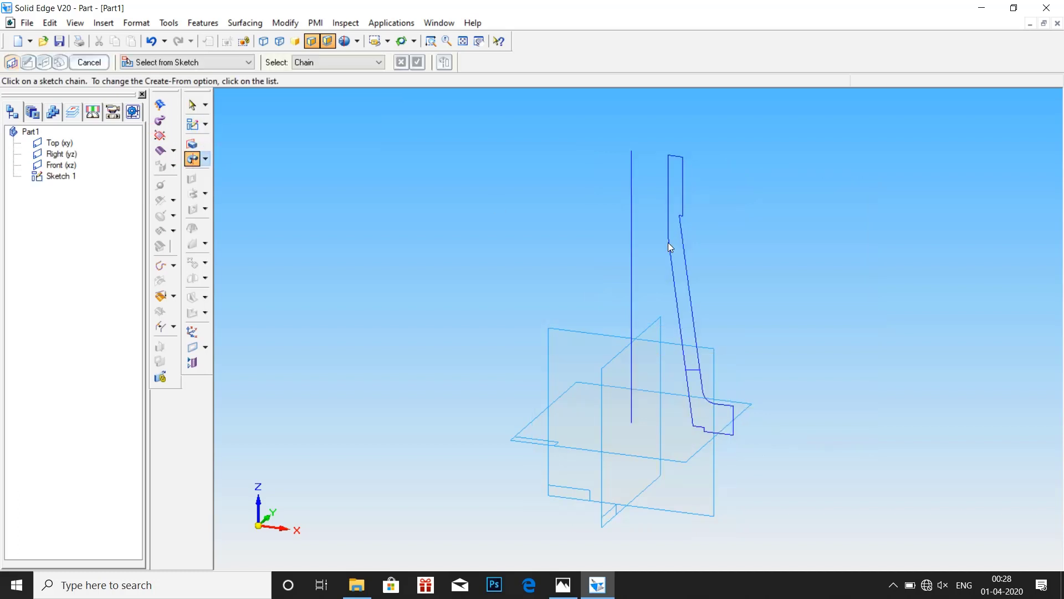
left_click(685, 256)
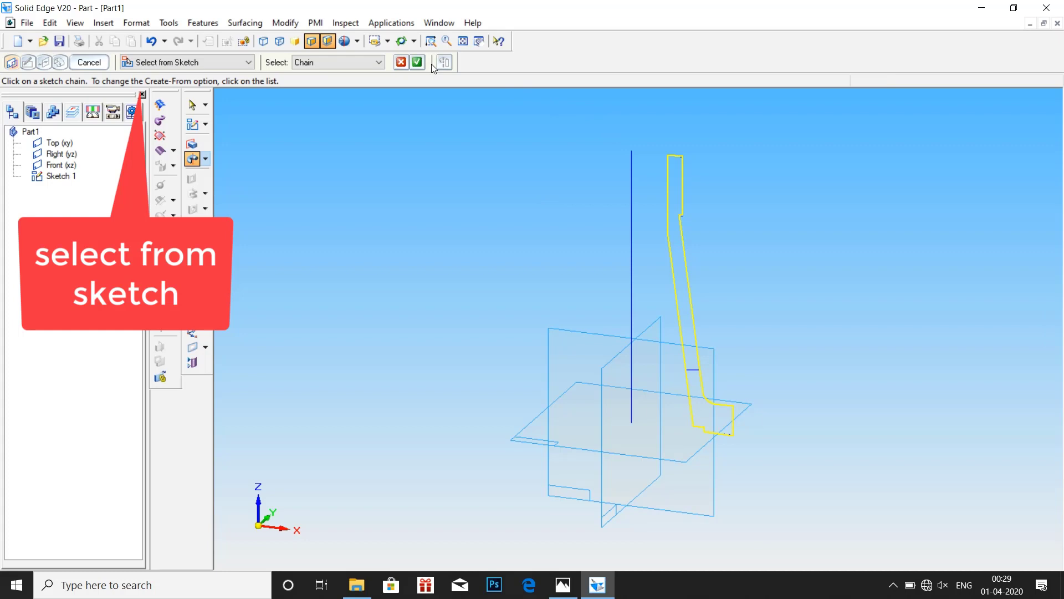
left_click(417, 61)
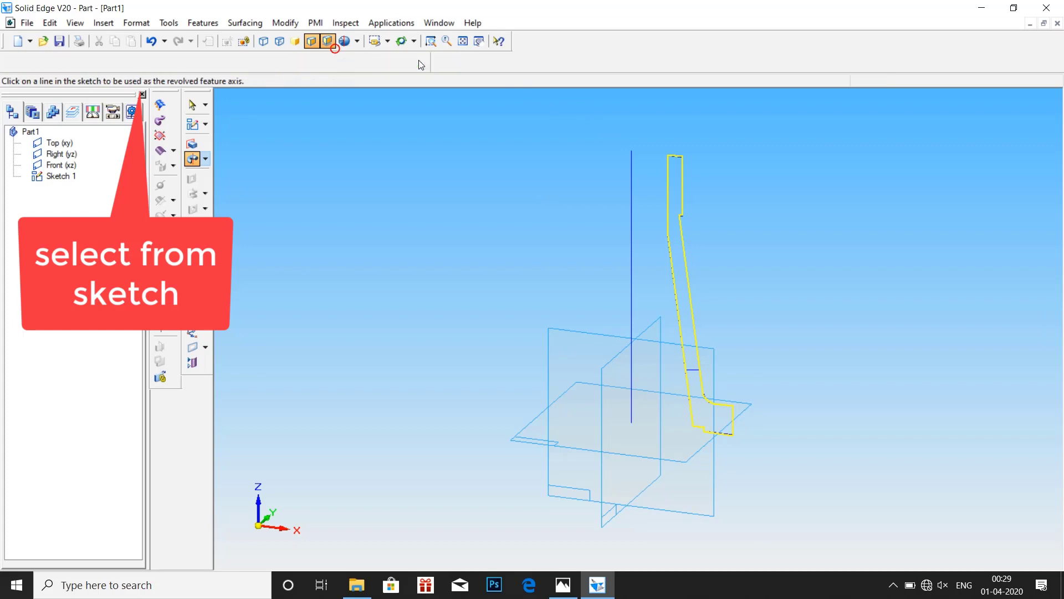
left_click(628, 207)
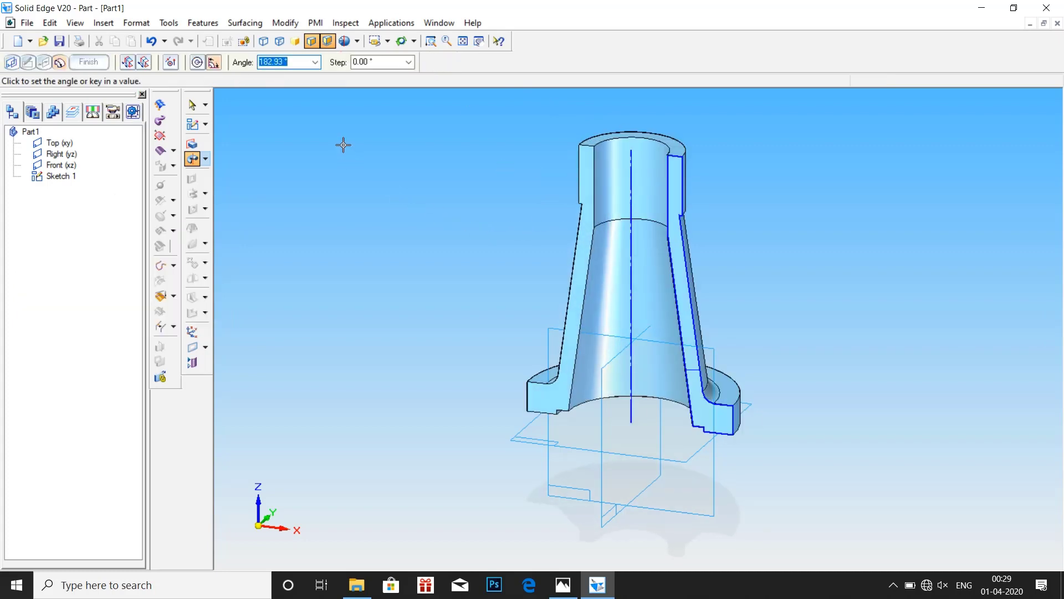
type("360")
key("Return")
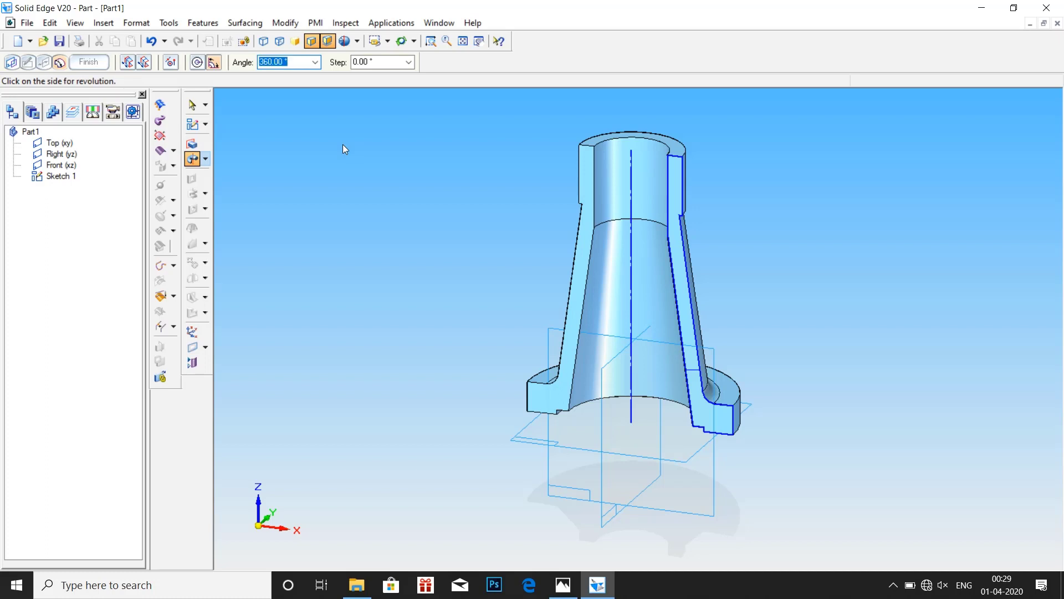
left_click(343, 144)
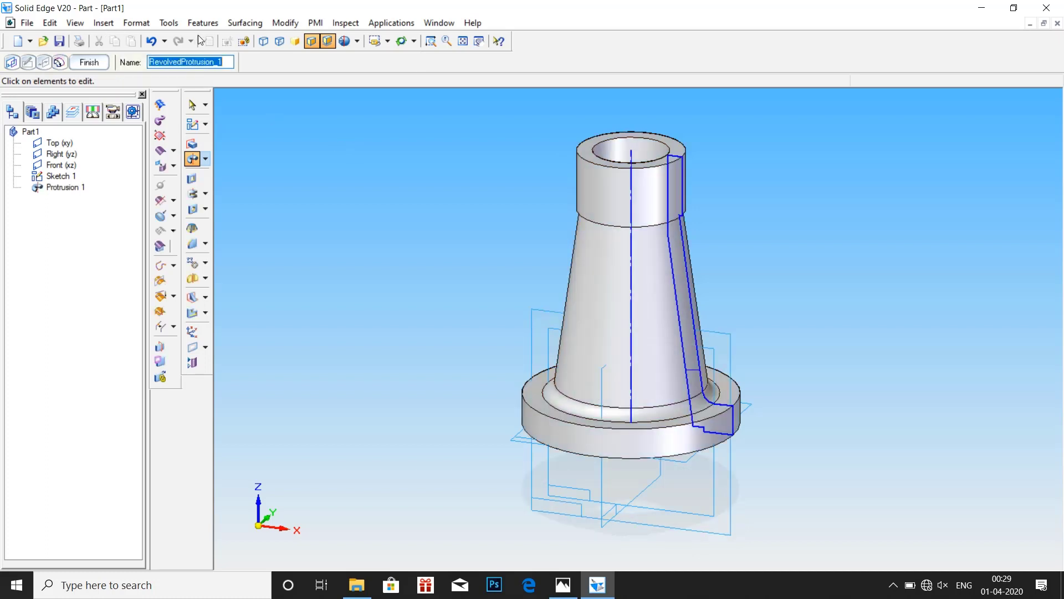
- Apply cast iron from the Material Table to the screw jack body
left_click(168, 23)
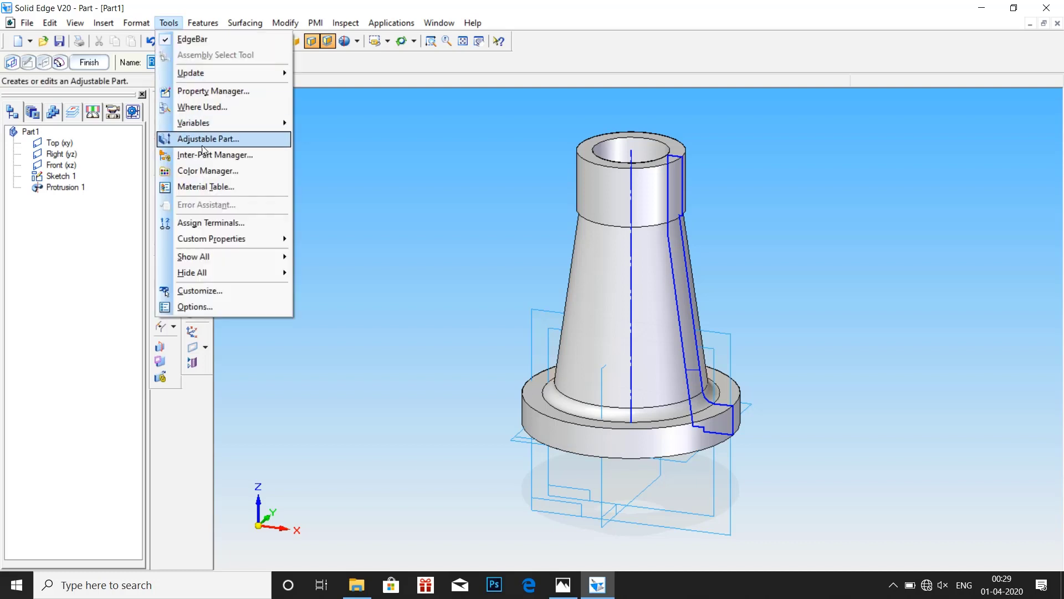
left_click(216, 185)
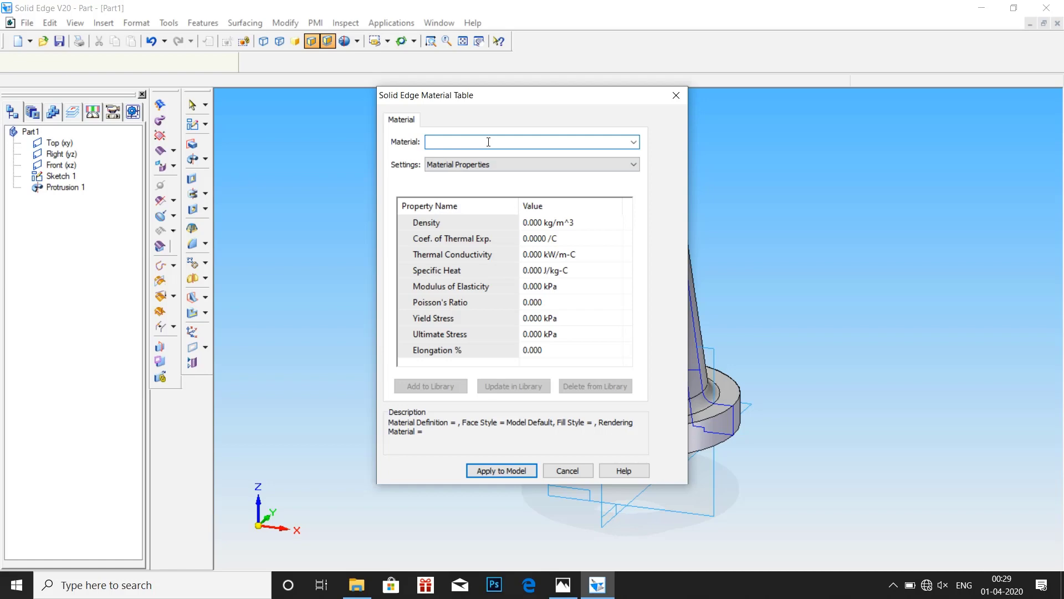
left_click(563, 585)
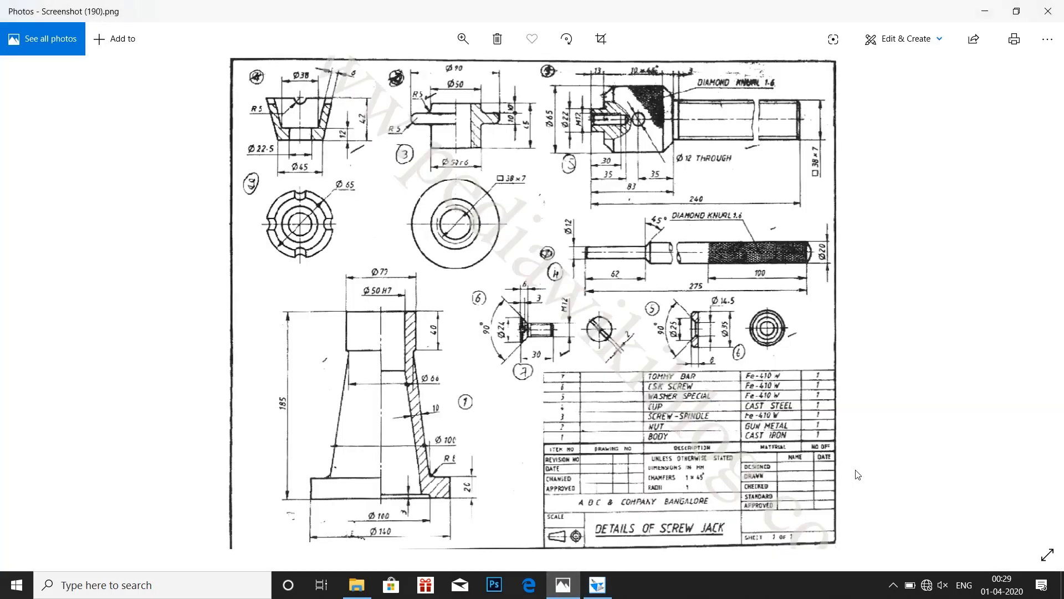
left_click(596, 585)
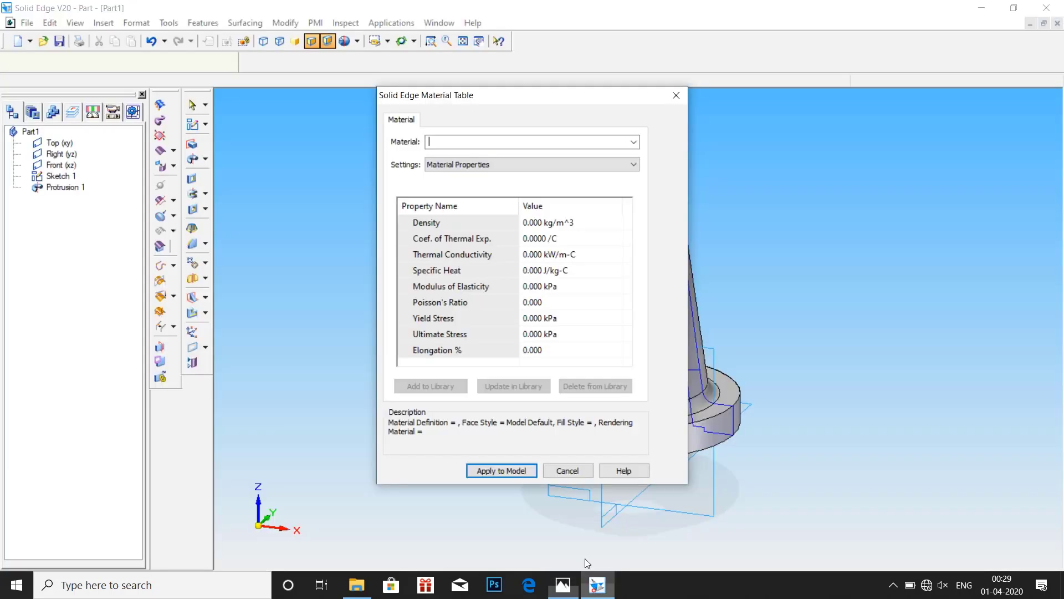
type("ca")
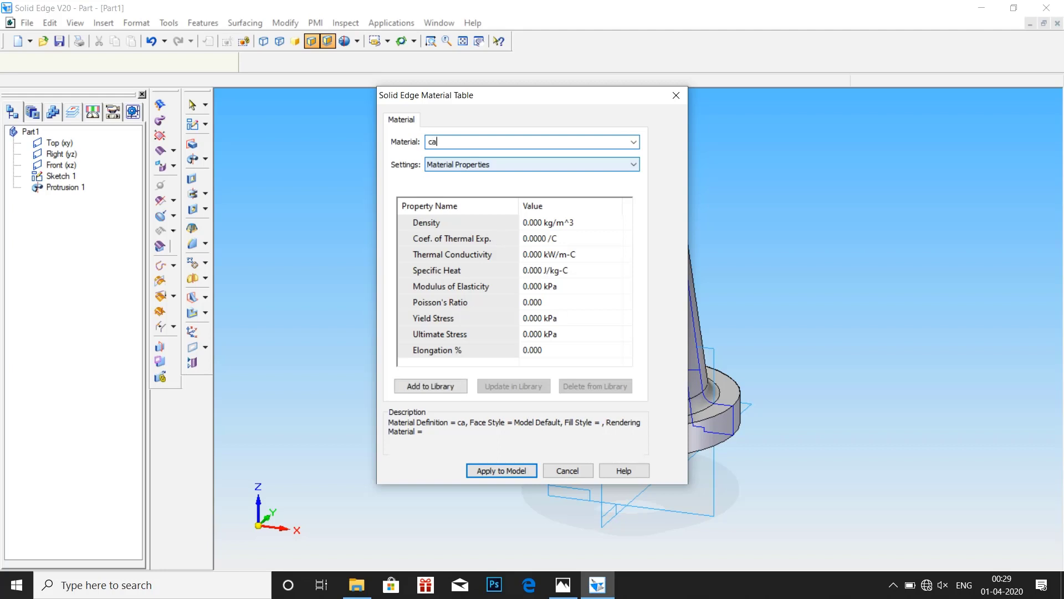
type("st iron")
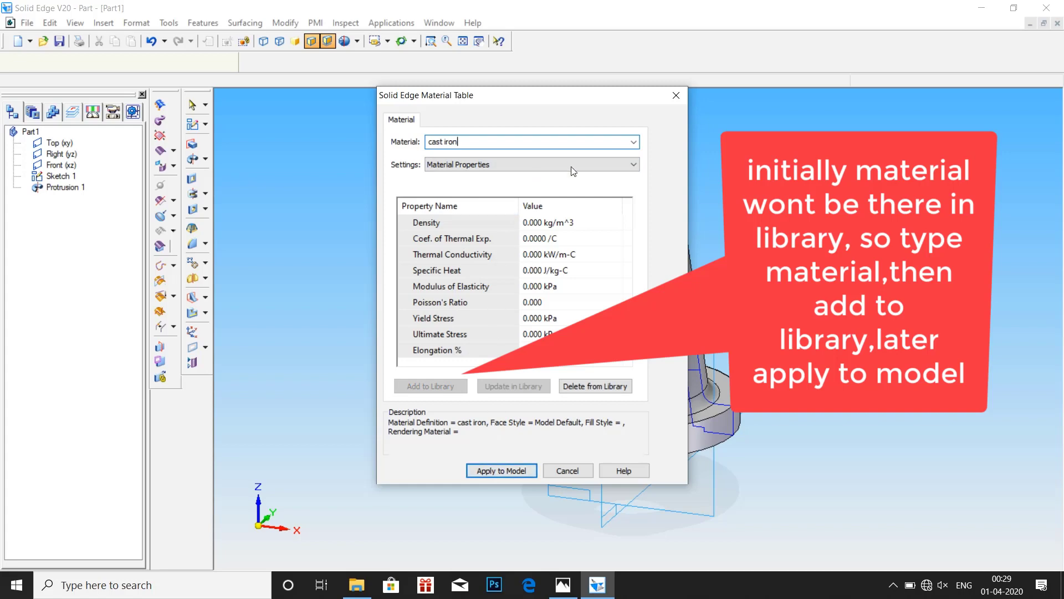
left_click(633, 142)
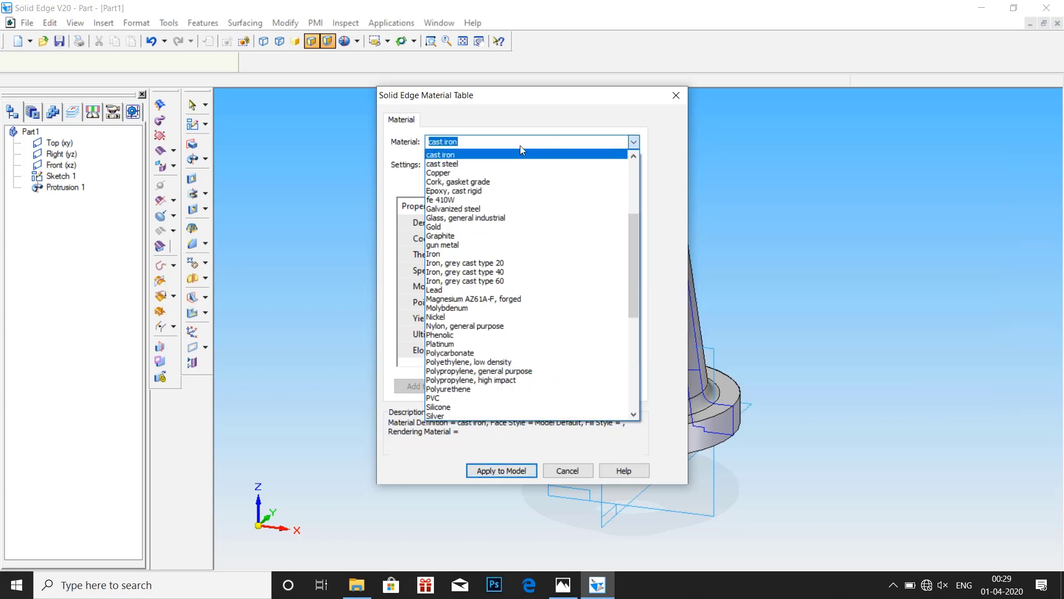
left_click(495, 156)
left_click(479, 475)
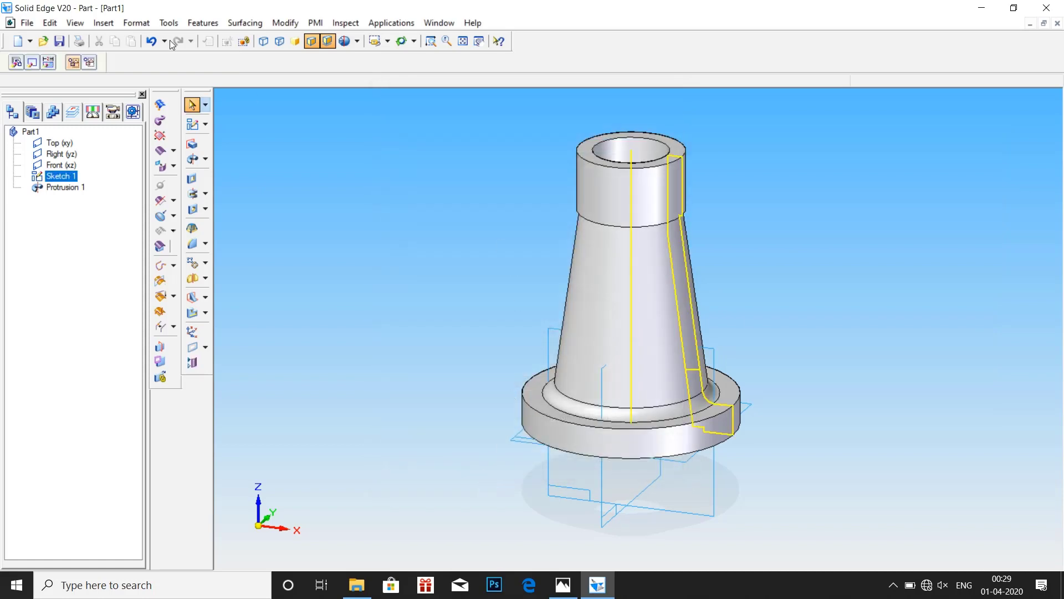
- Enter Title 'body' on the Summary page, and Document Number 1 and Project Name 'body' on the Project page
left_click(26, 23)
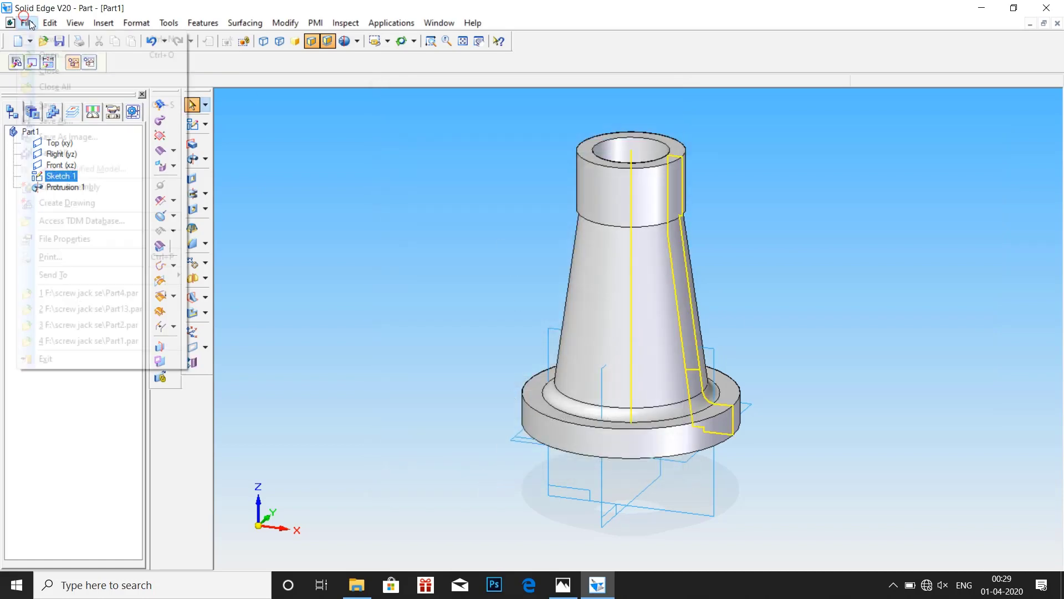
left_click(74, 240)
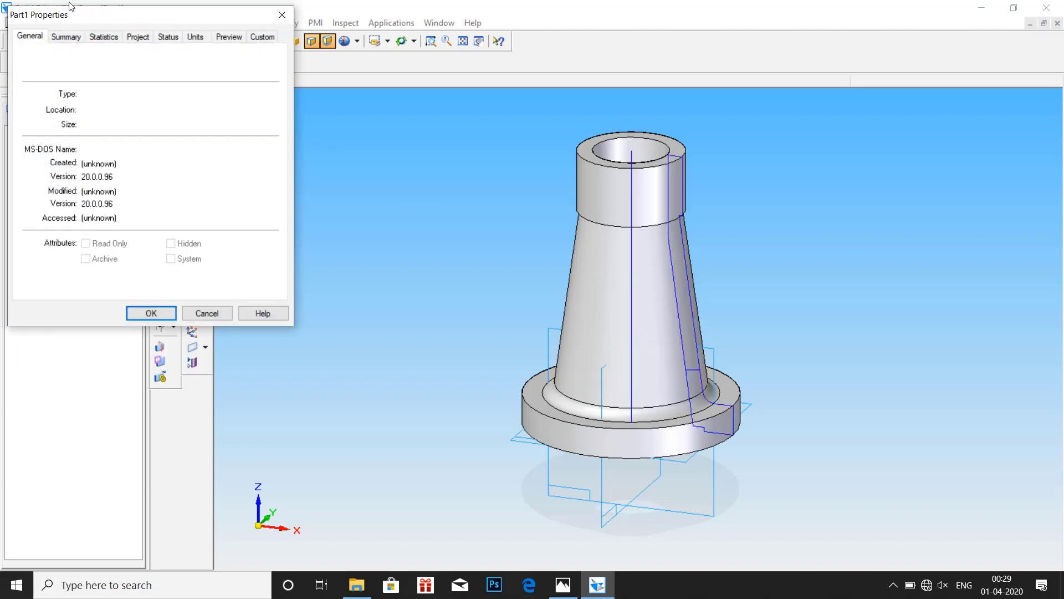
left_click(65, 36)
left_click(79, 59)
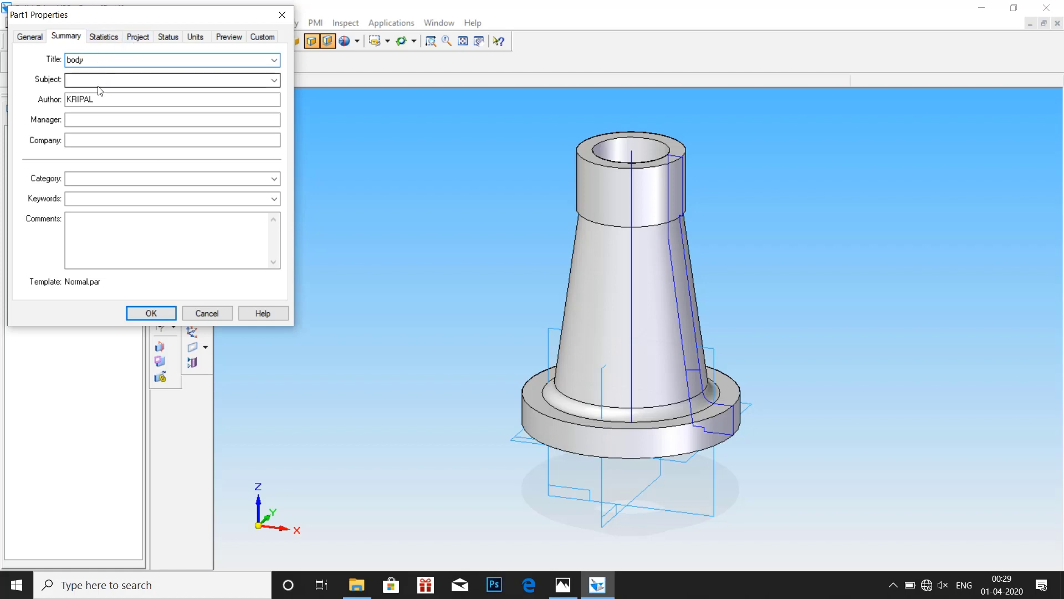
left_click(138, 37)
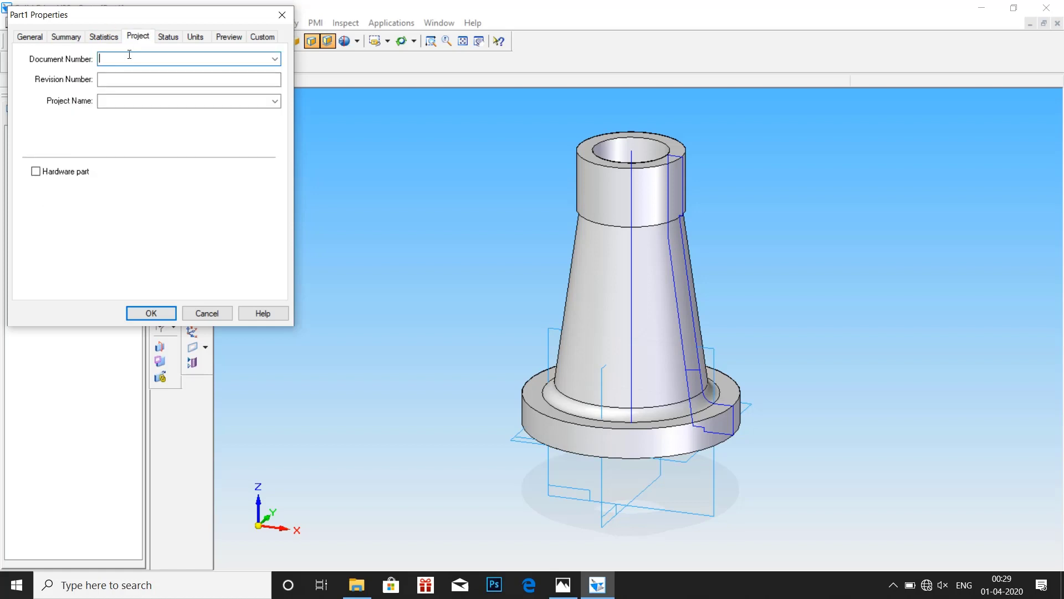
left_click(113, 100)
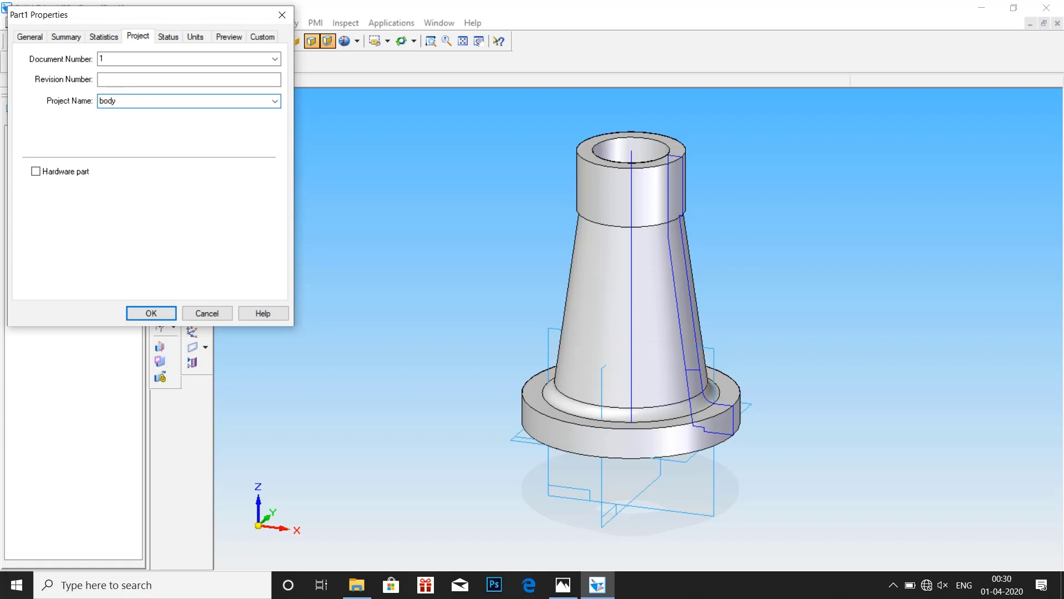
left_click(151, 314)
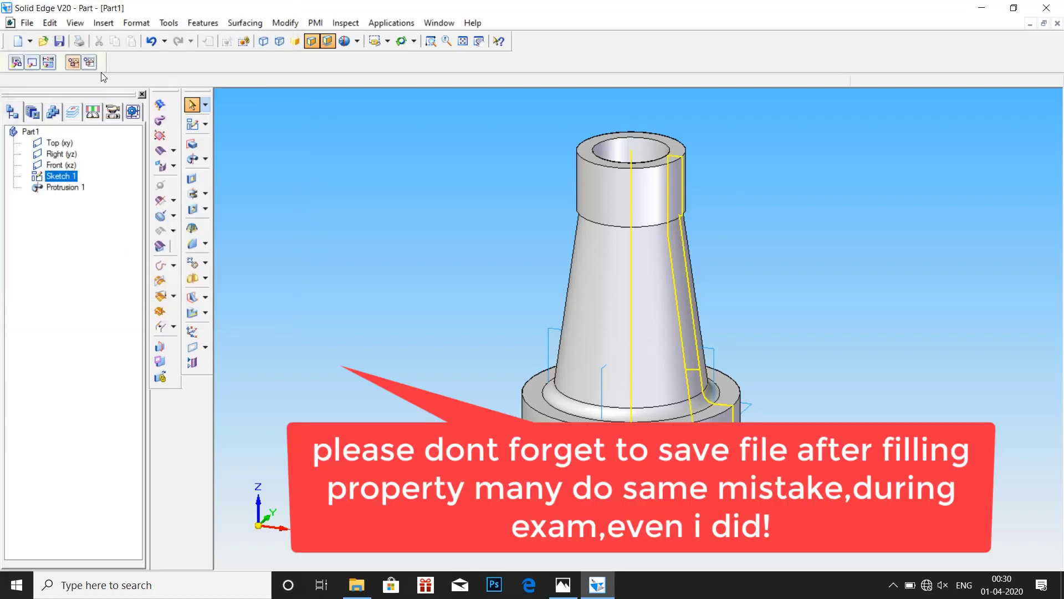
- Save the part as Part1.par in a new 'screw jack solidedge' folder on New Volume (F:)
left_click(35, 23)
left_click(45, 102)
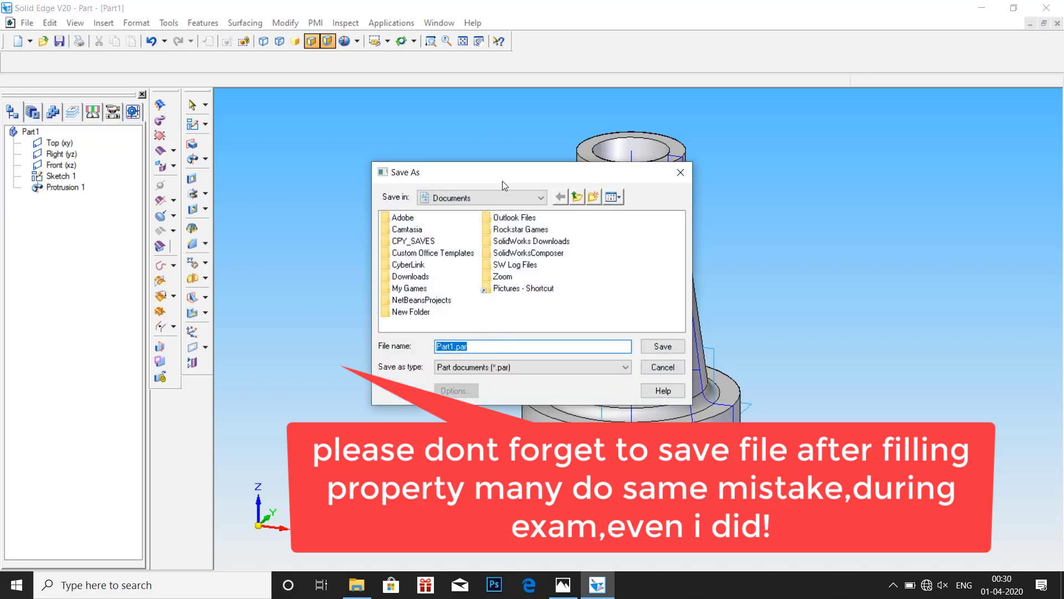
left_click(541, 199)
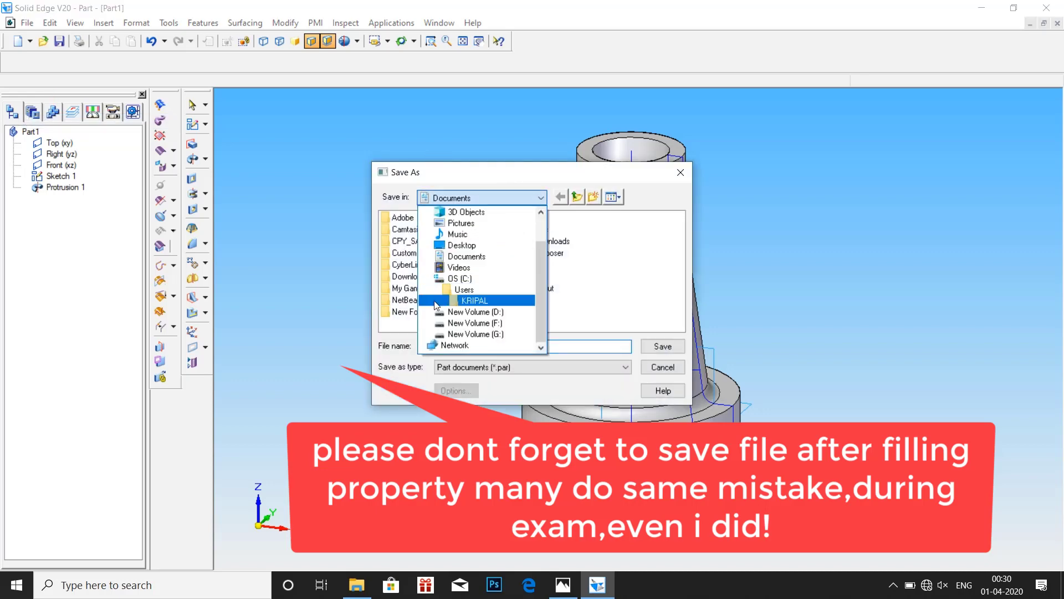
left_click(474, 325)
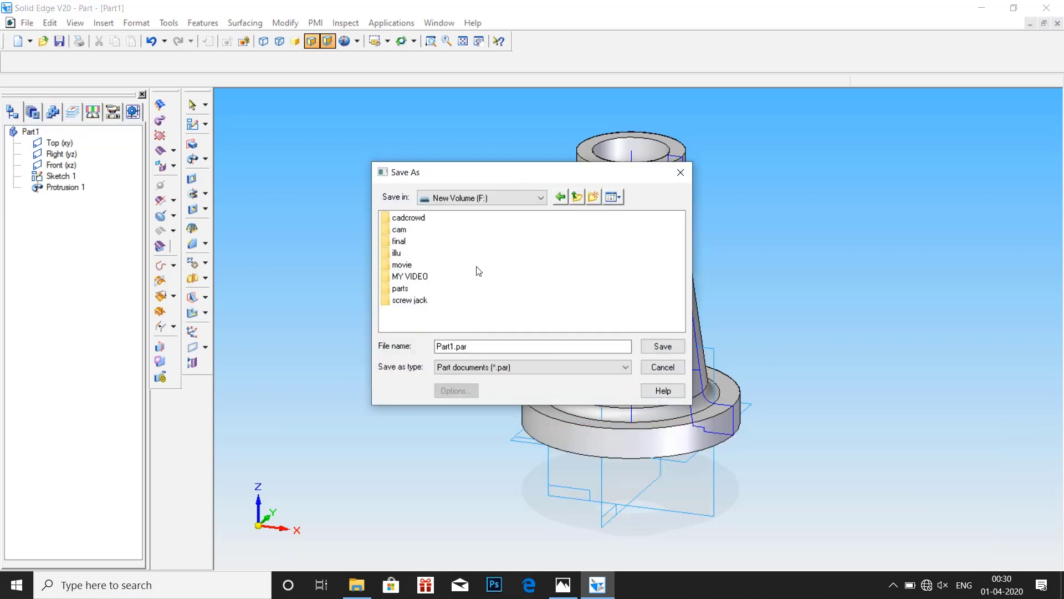
left_click(592, 198)
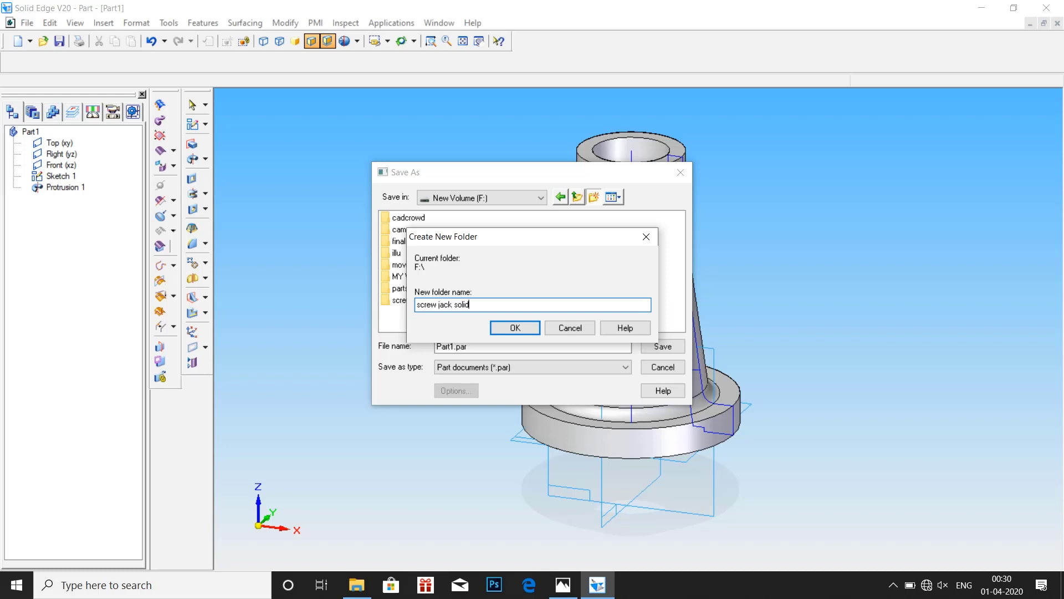
left_click(533, 327)
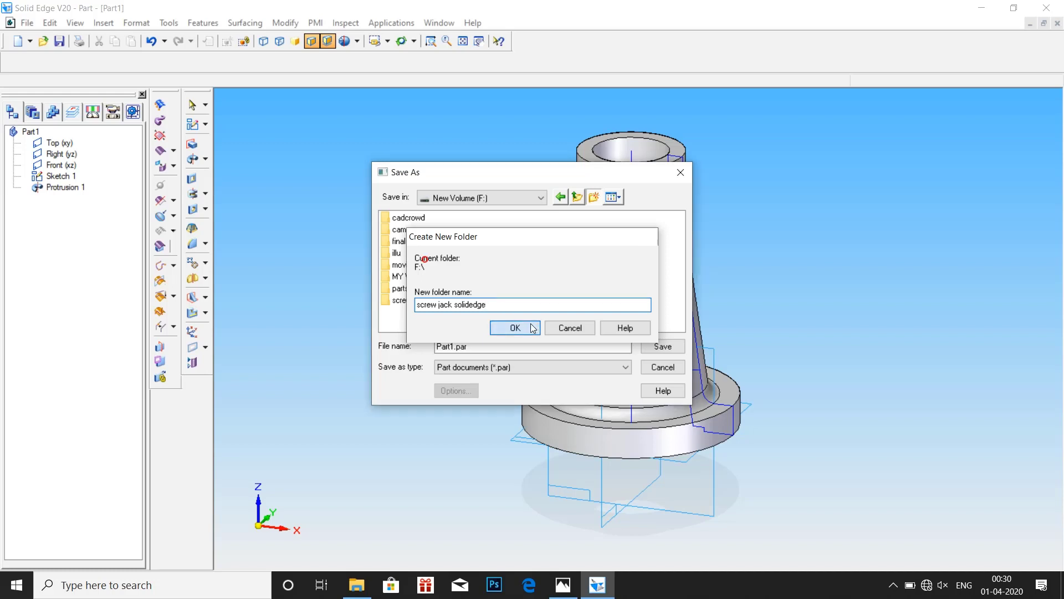
left_click(663, 347)
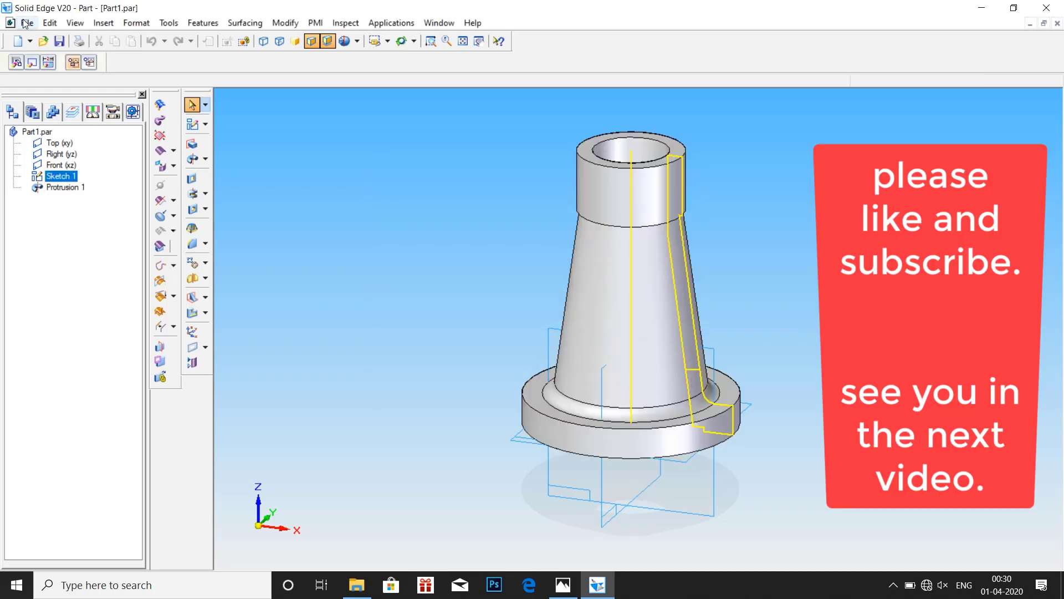
- Start a new part document from the Normal.par template
left_click(27, 23)
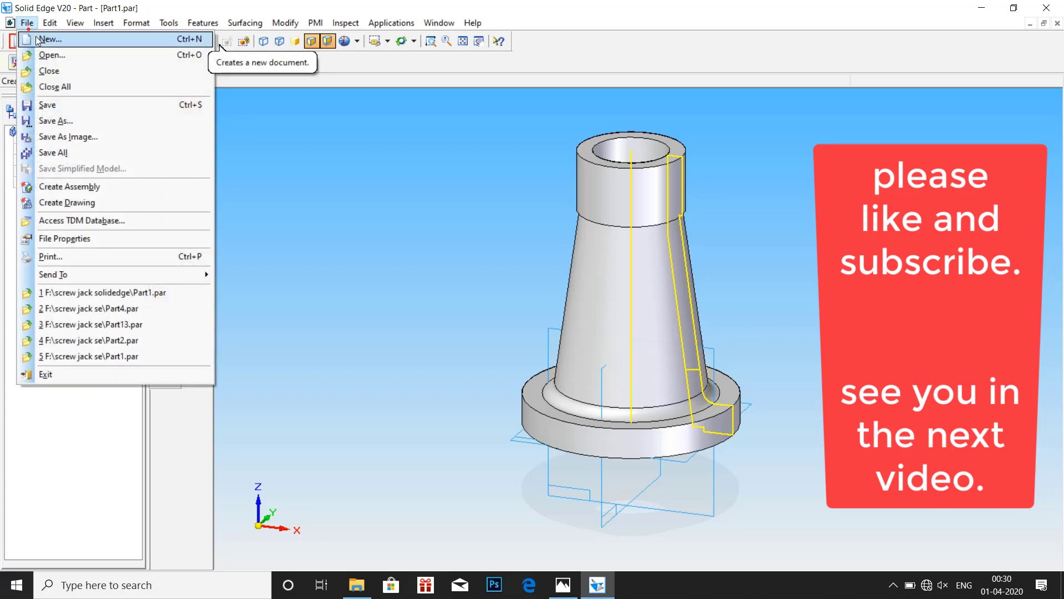
left_click(37, 40)
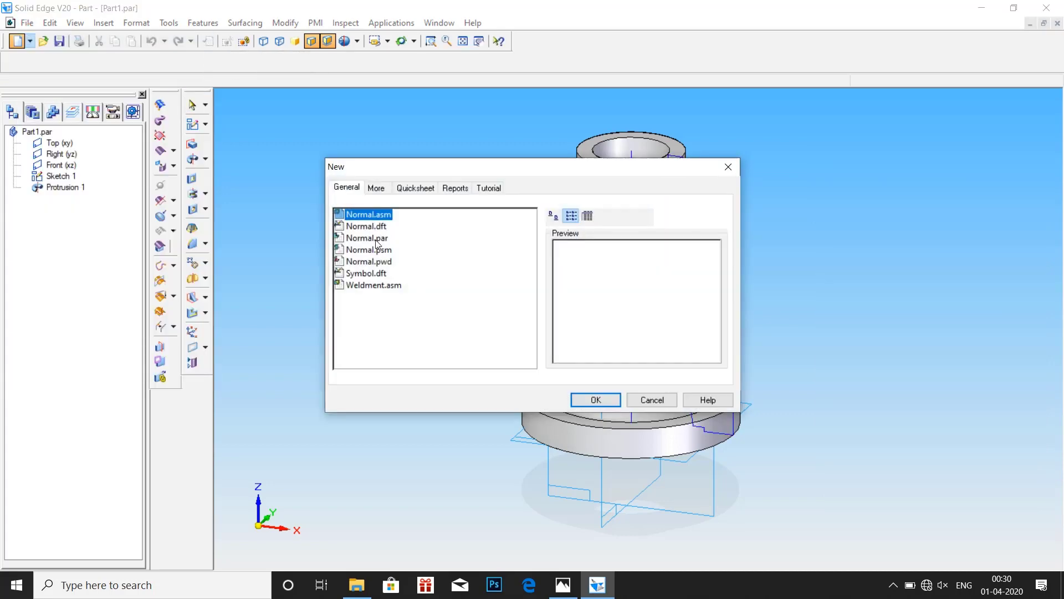
left_click(377, 238)
left_click(589, 398)
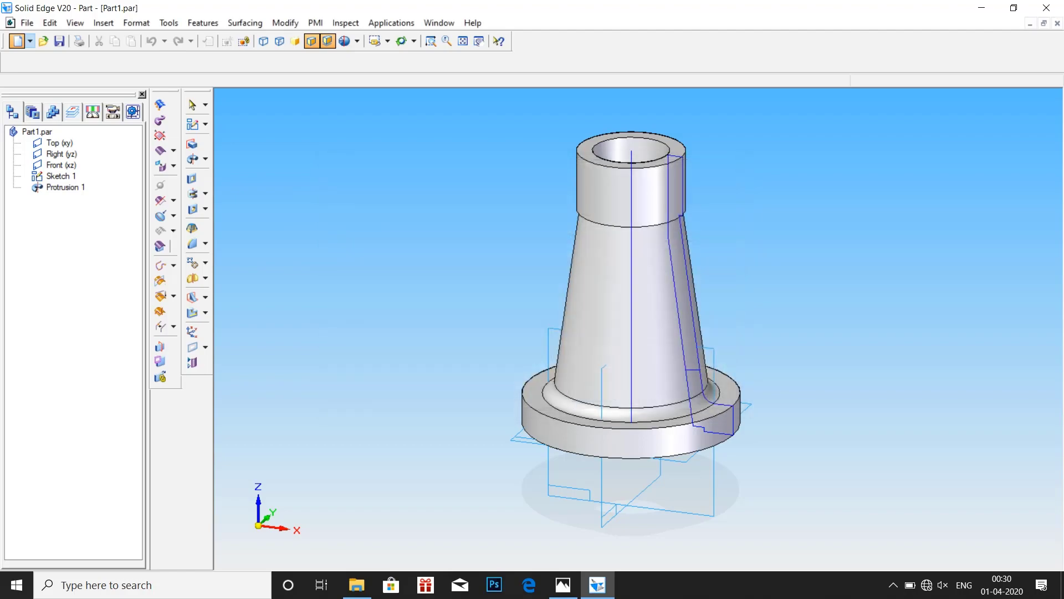